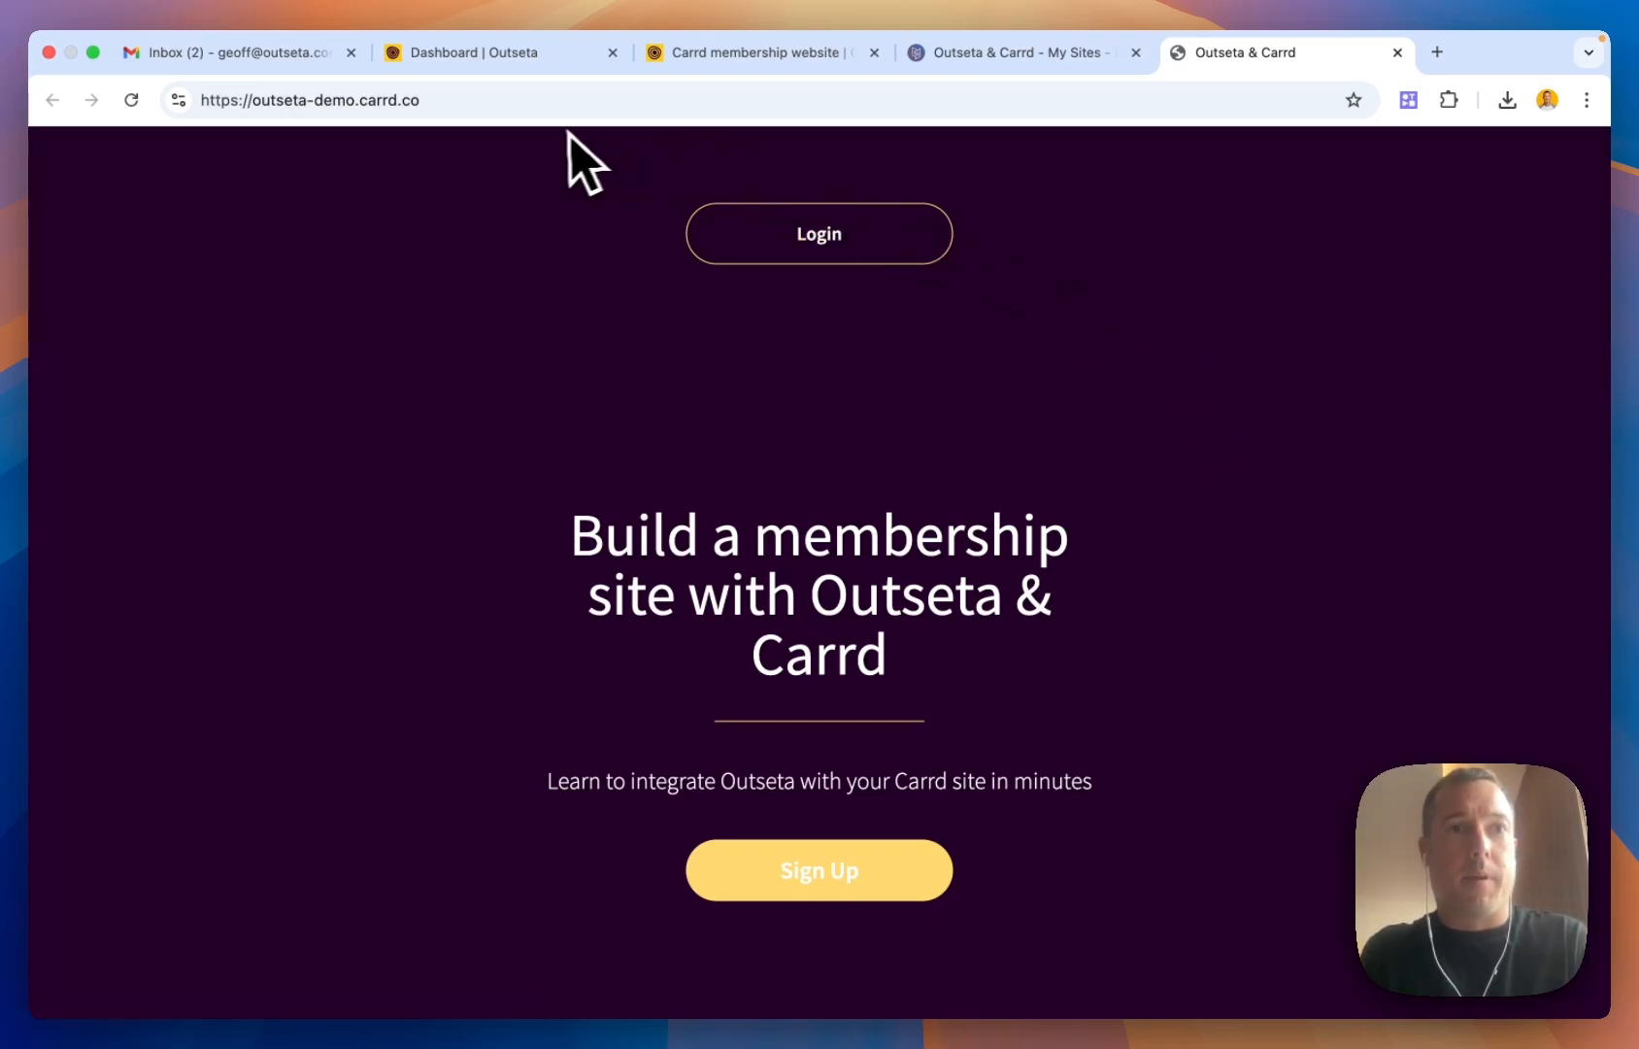
Close the Gmail tab and switch to the Outseta dashboard for the Carrd Demo account
click(351, 54)
click(287, 56)
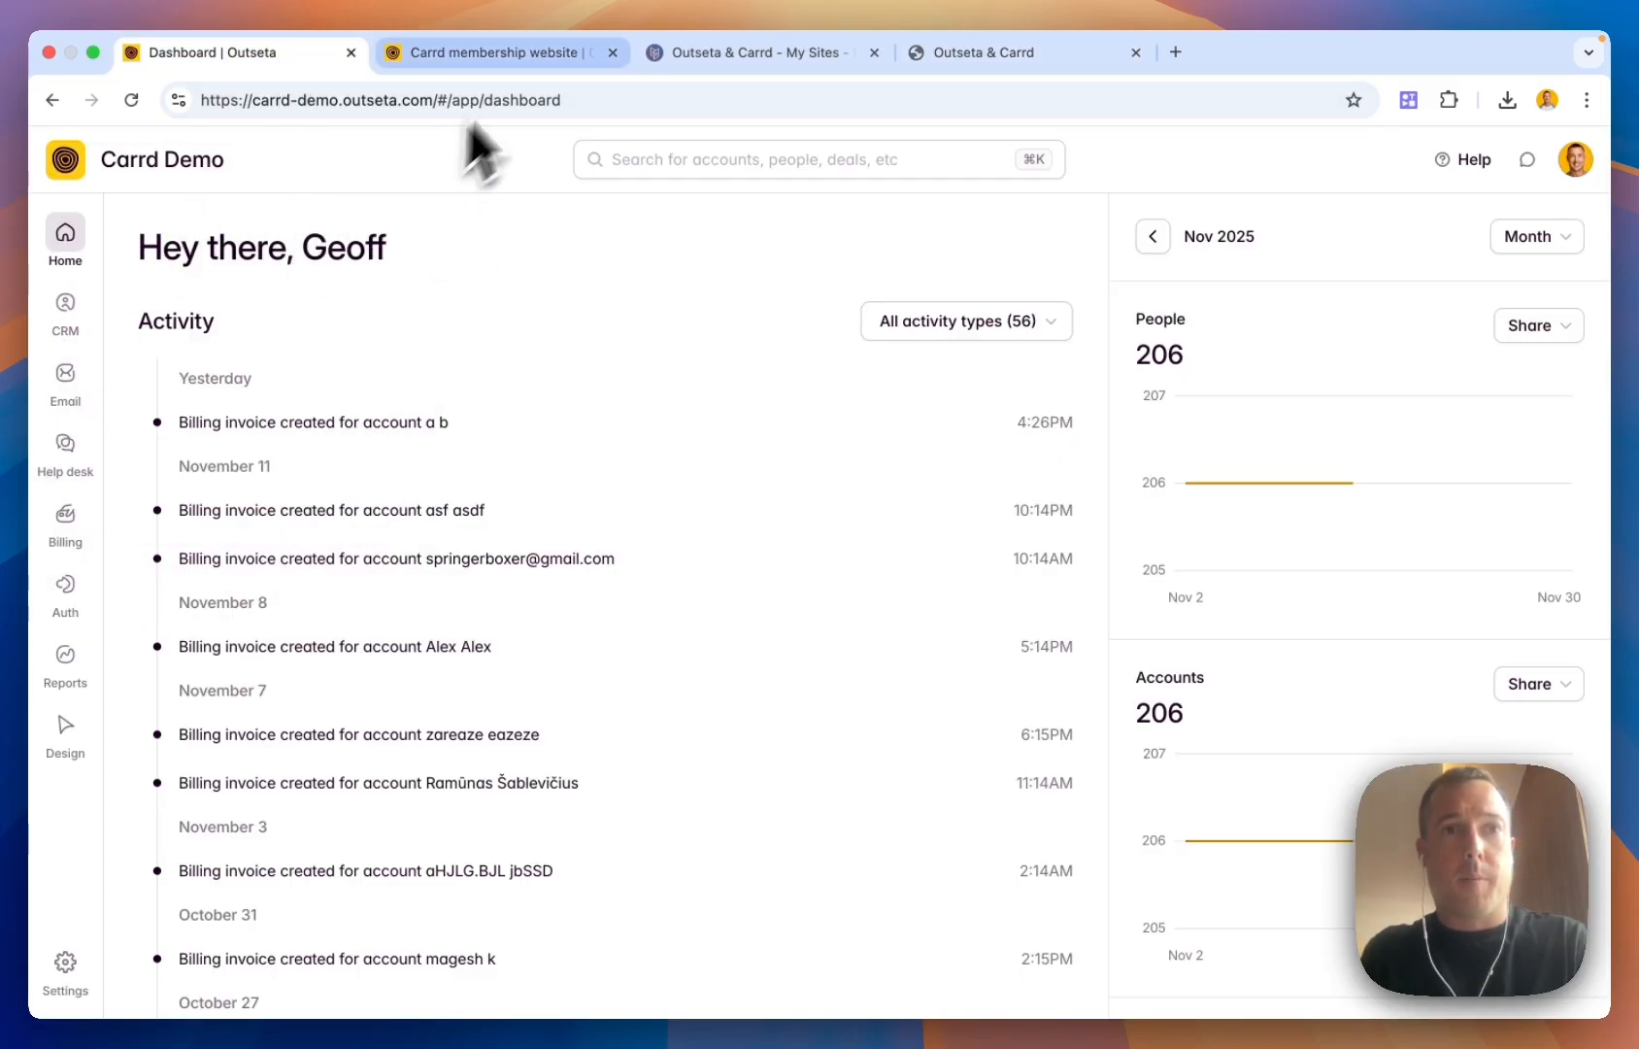
Look over the Carrd membership guide, the site in the Carrd builder and the live site
click(519, 53)
scroll(525, 248, up, 15)
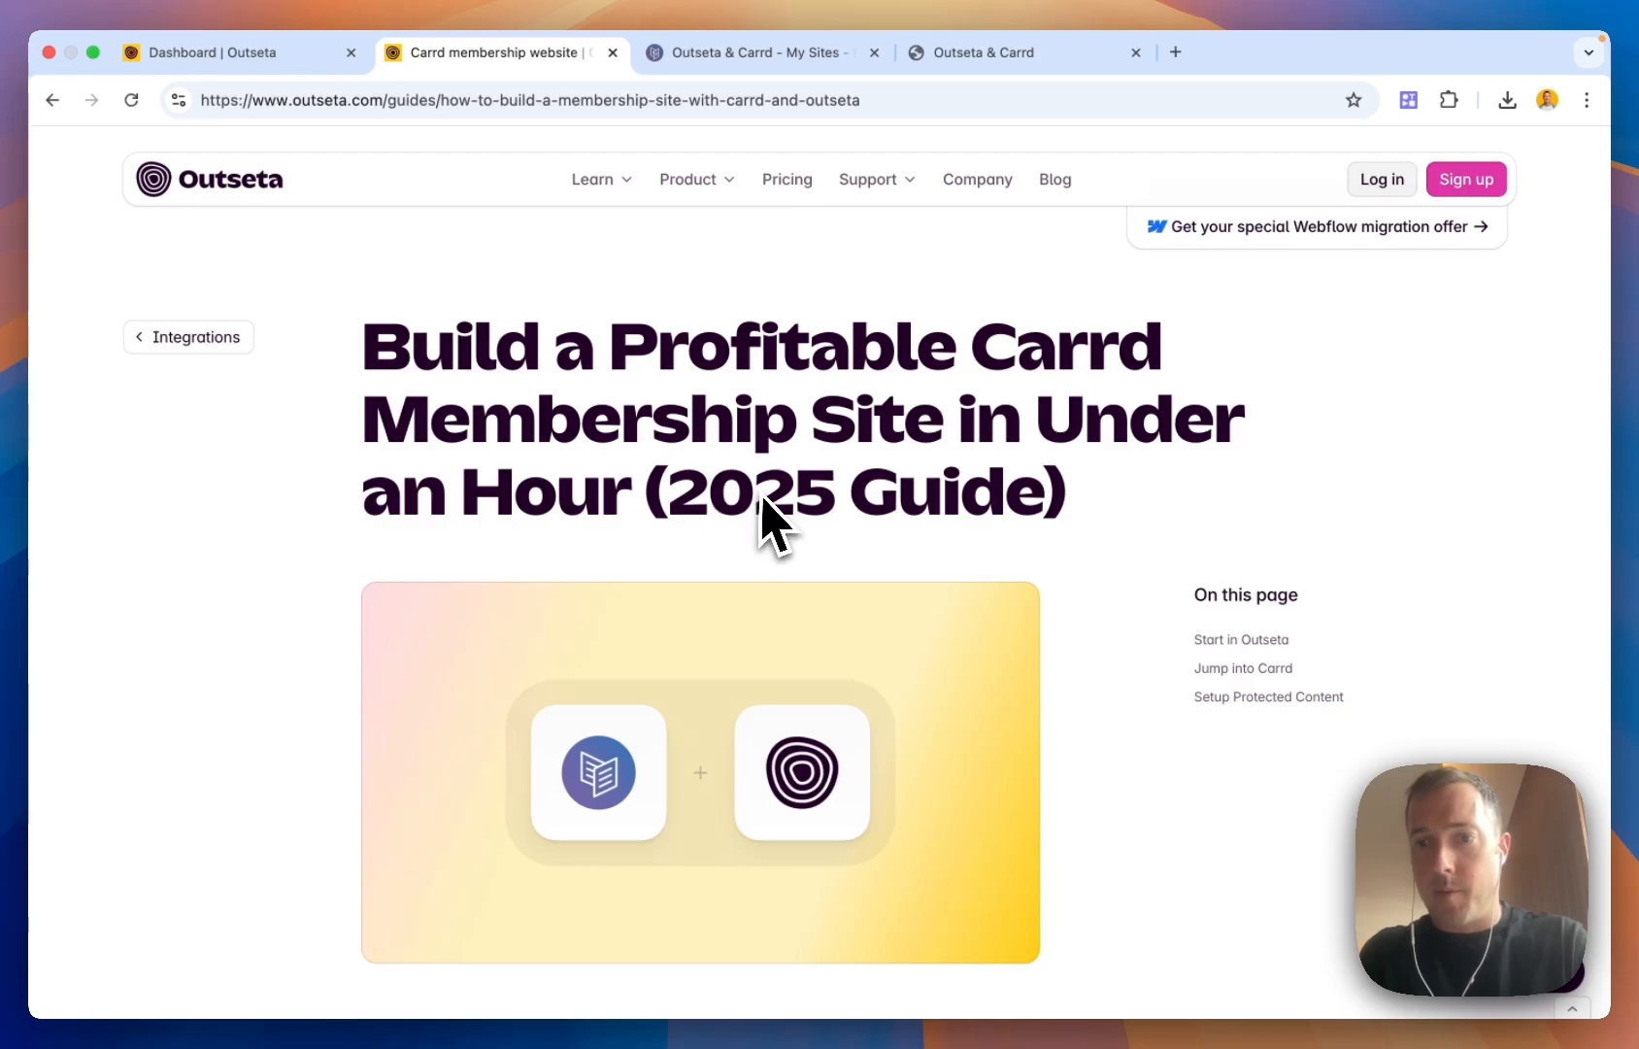
click(785, 54)
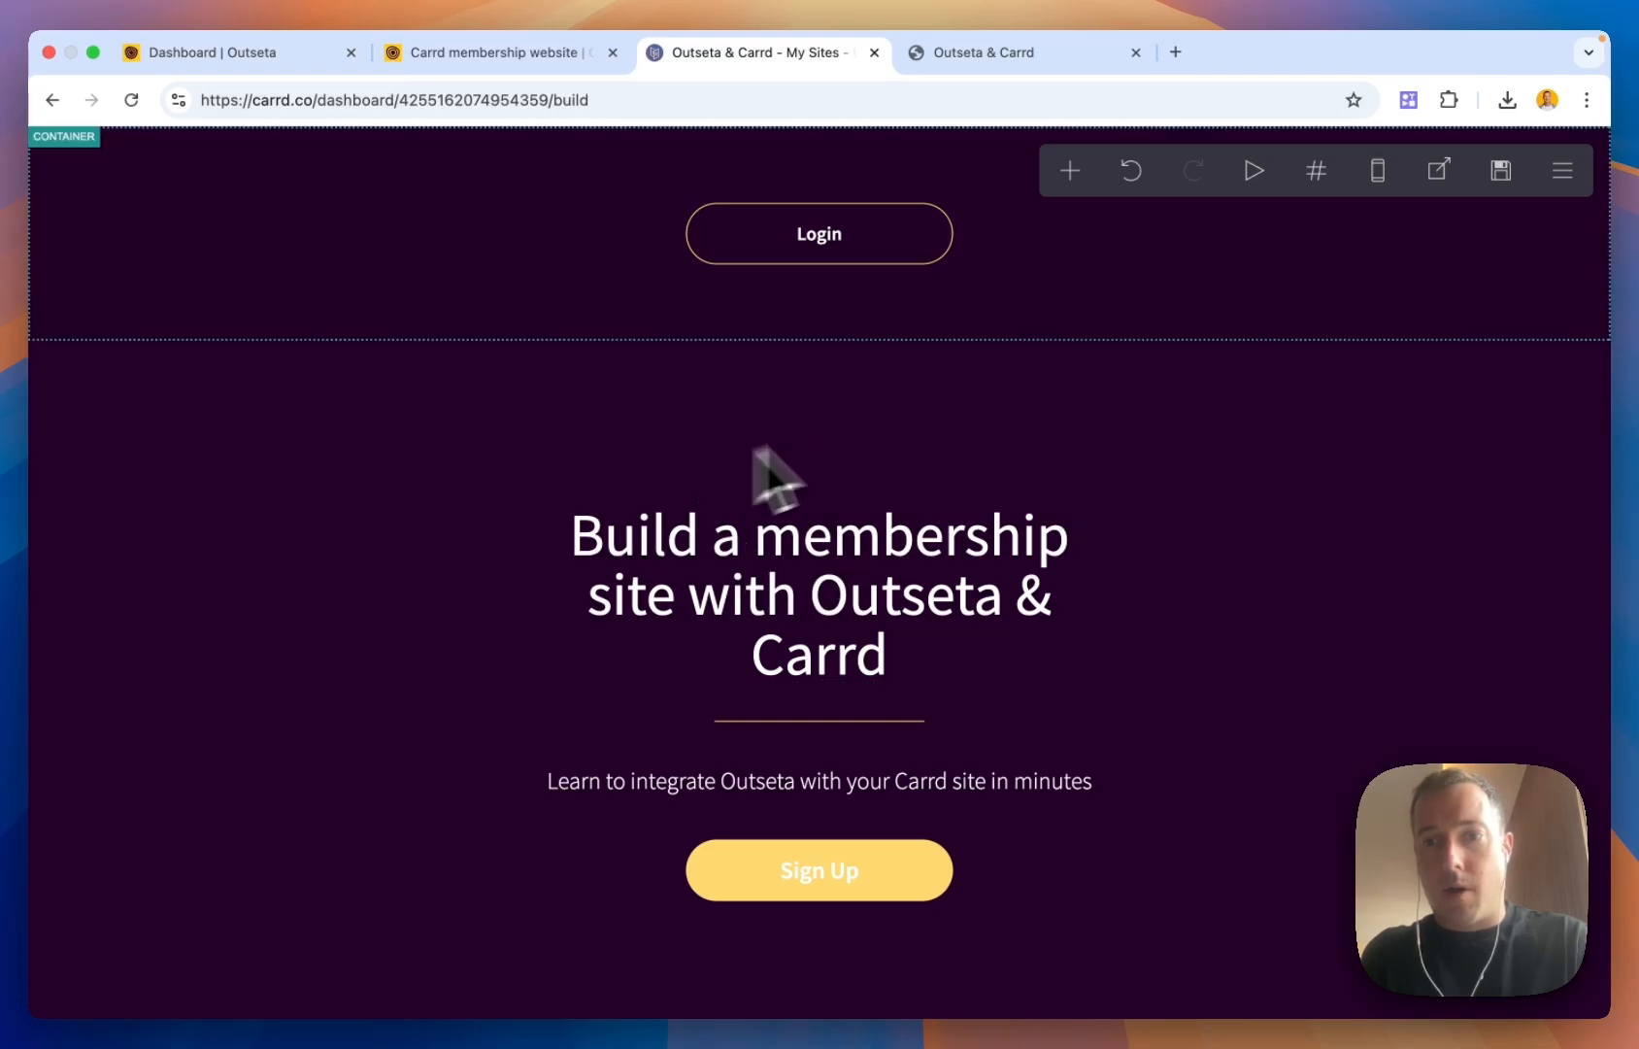
click(981, 53)
scroll(938, 398, down, 2)
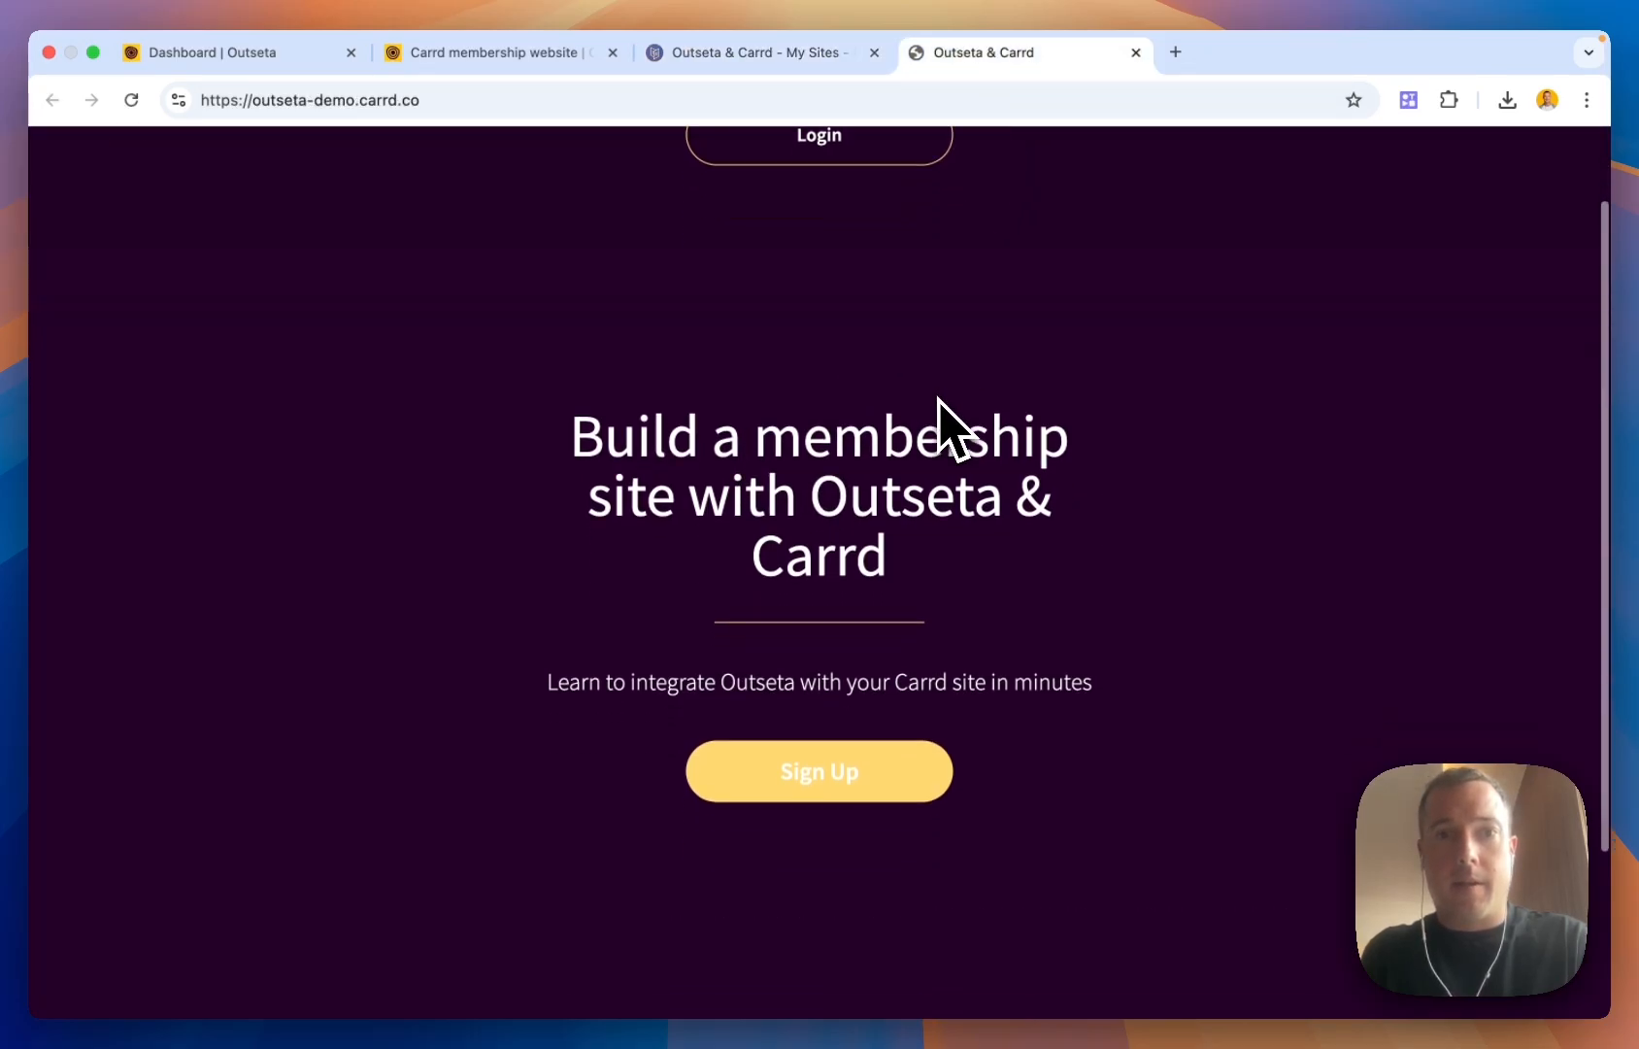
scroll(944, 410, up, 5)
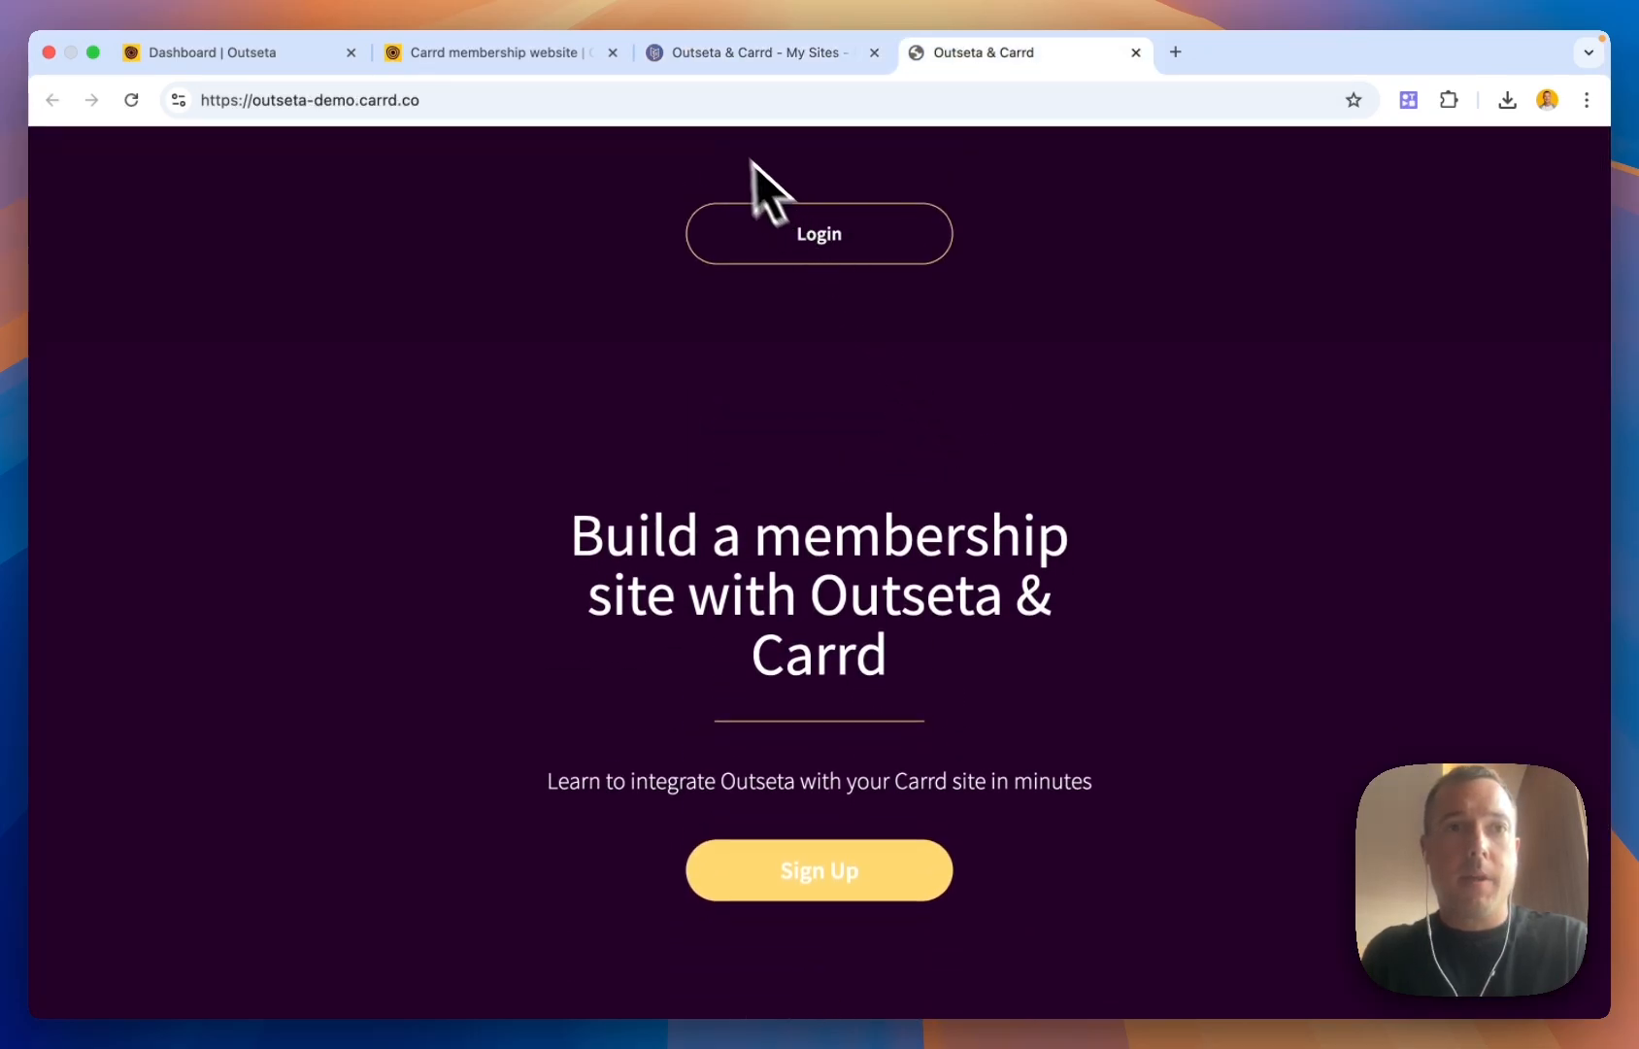
Scroll the Carrd membership guide down to its 'Start in Outseta' section
click(543, 60)
scroll(714, 452, down, 6)
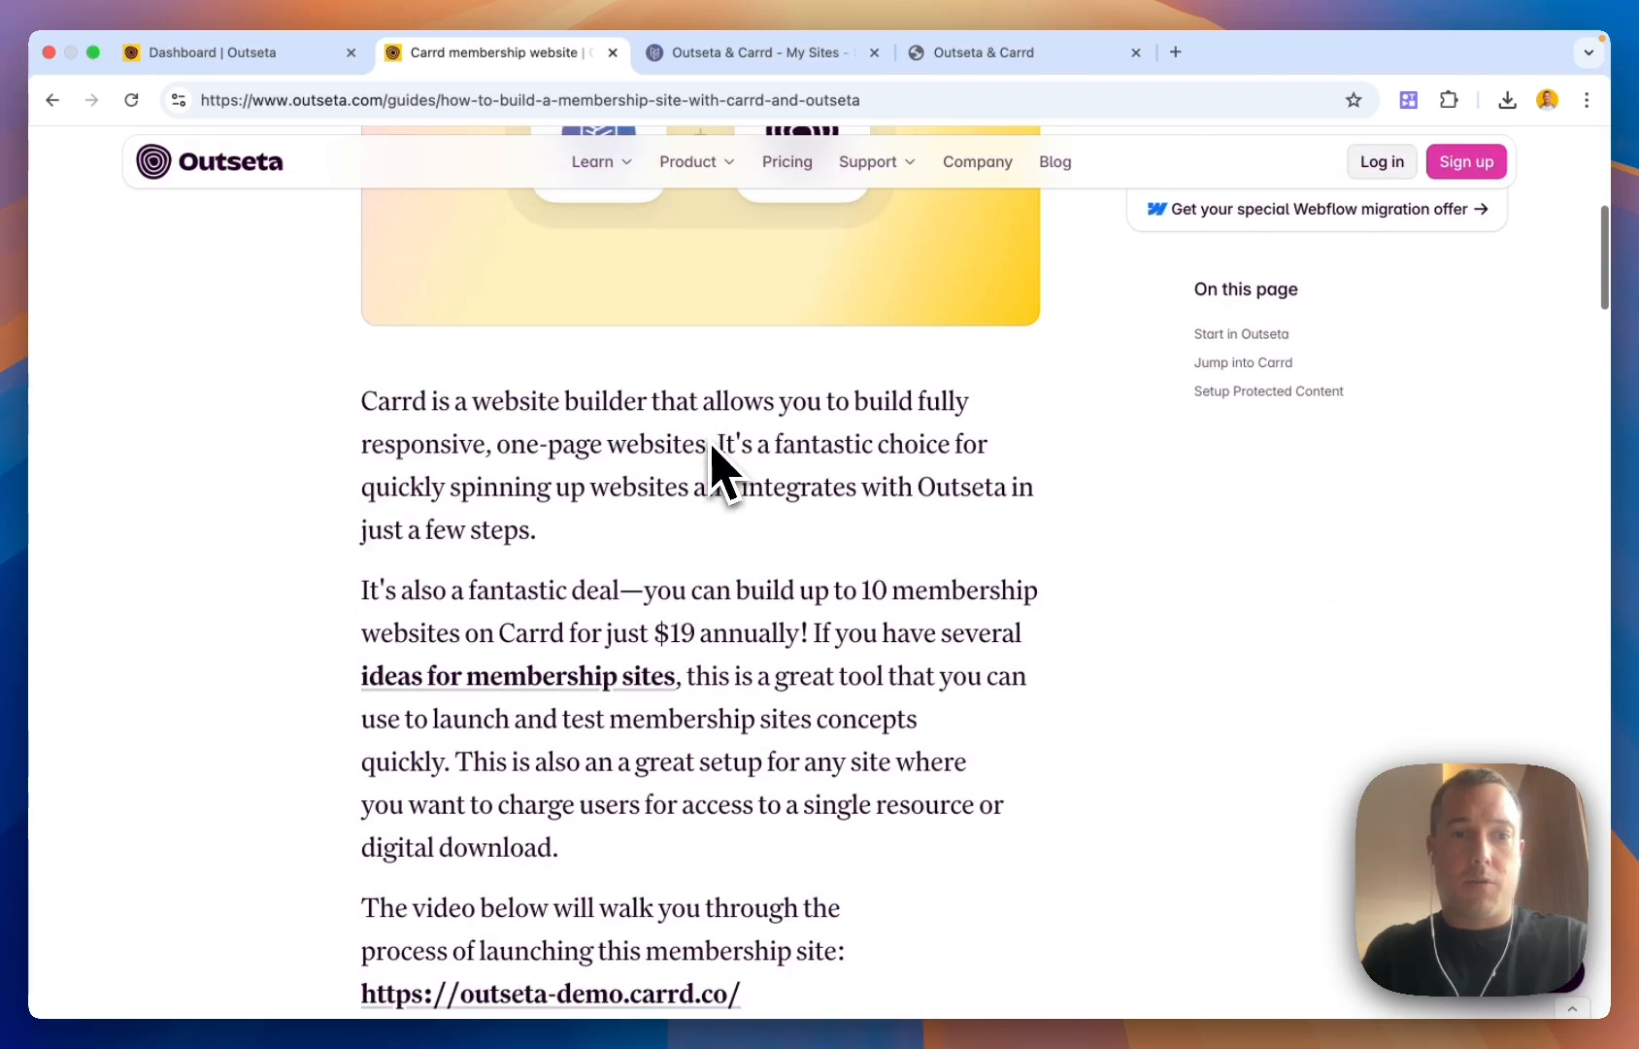
scroll(716, 466, down, 8)
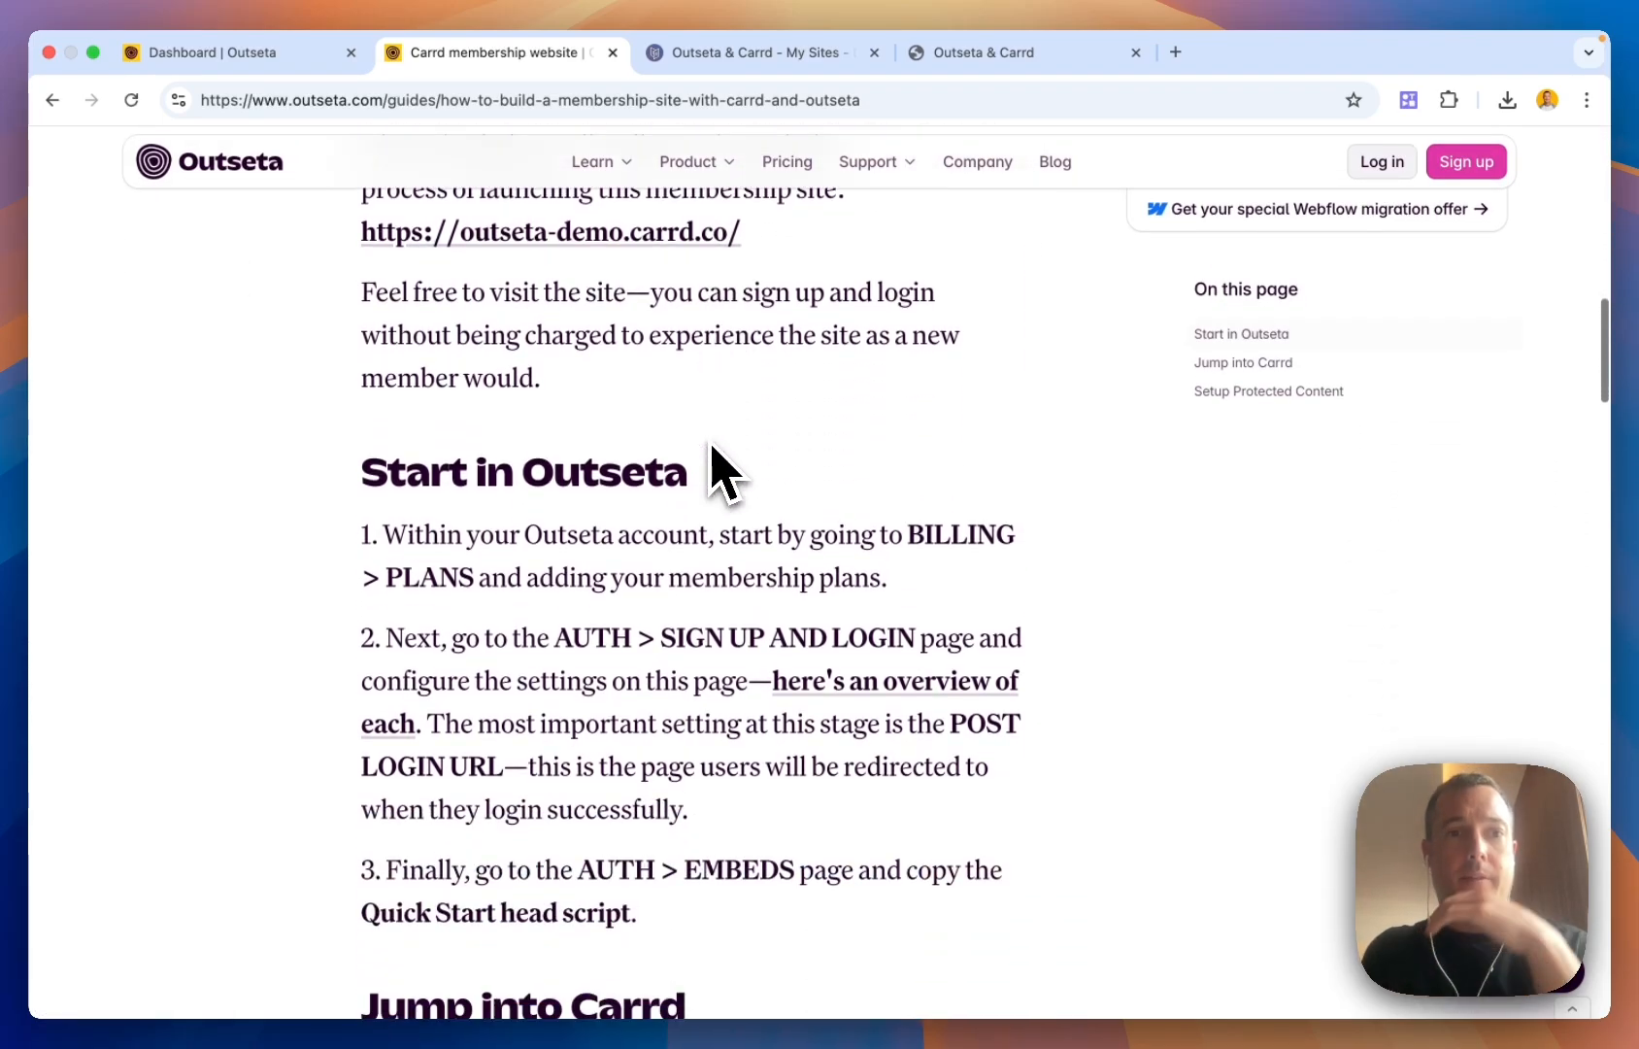
scroll(714, 461, down, 2)
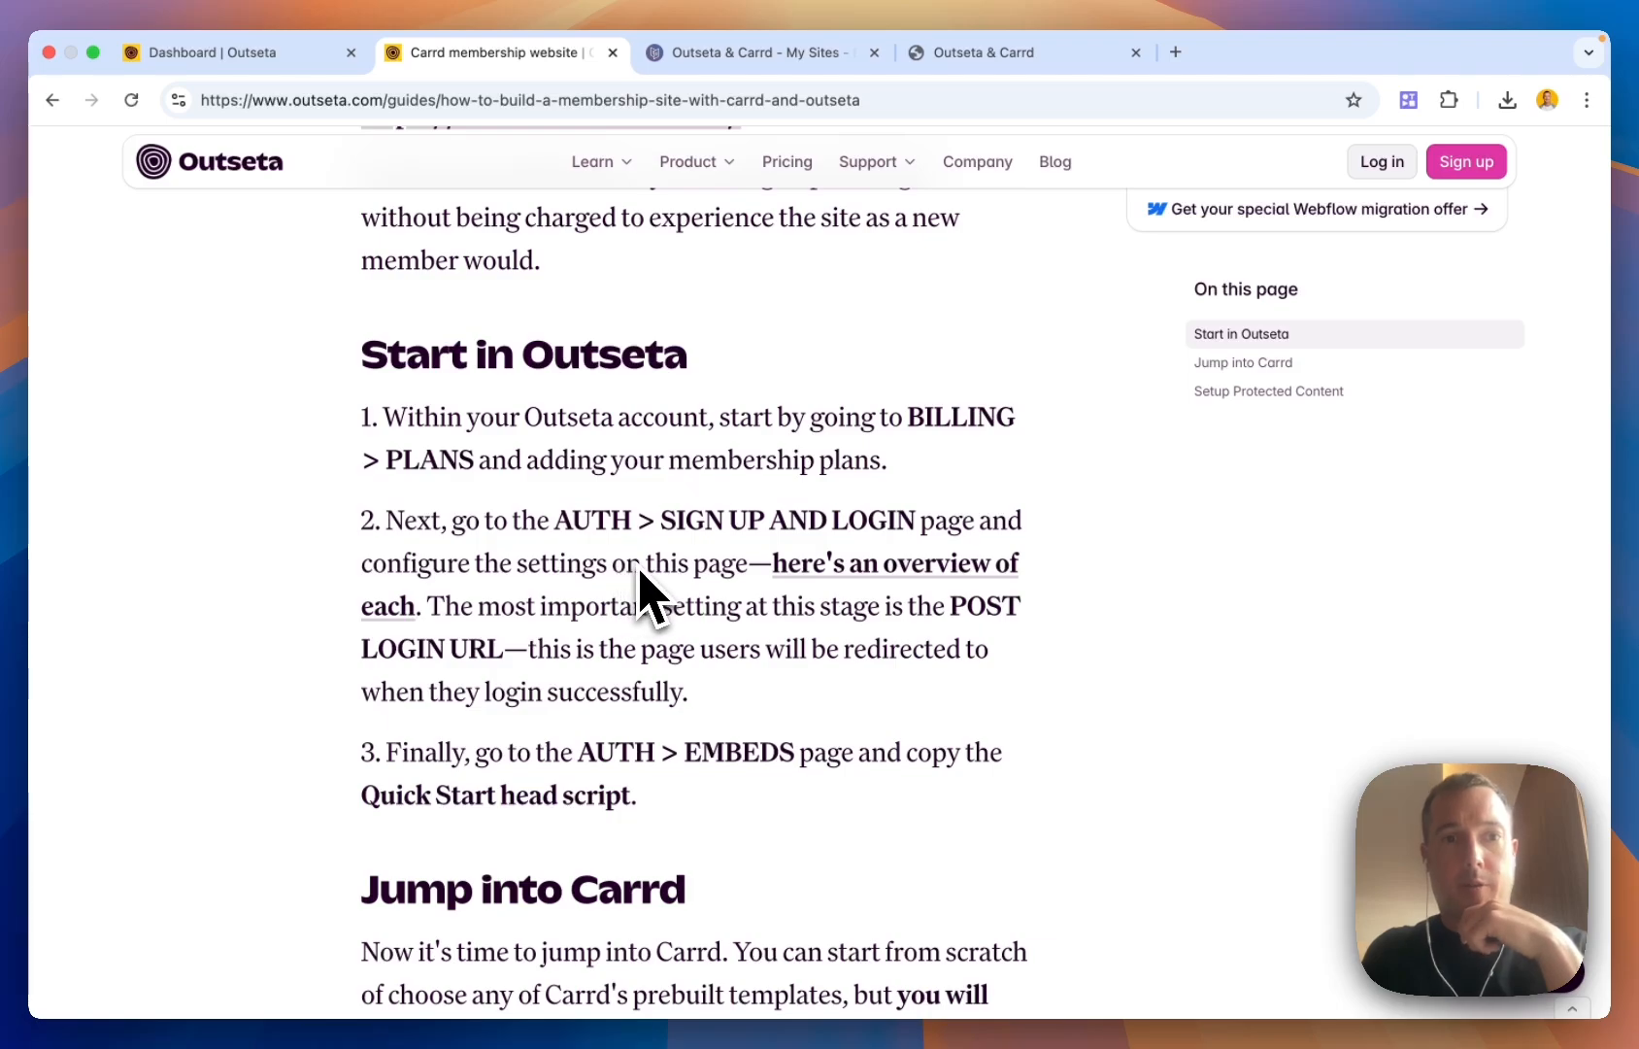
scroll(641, 578, down, 1)
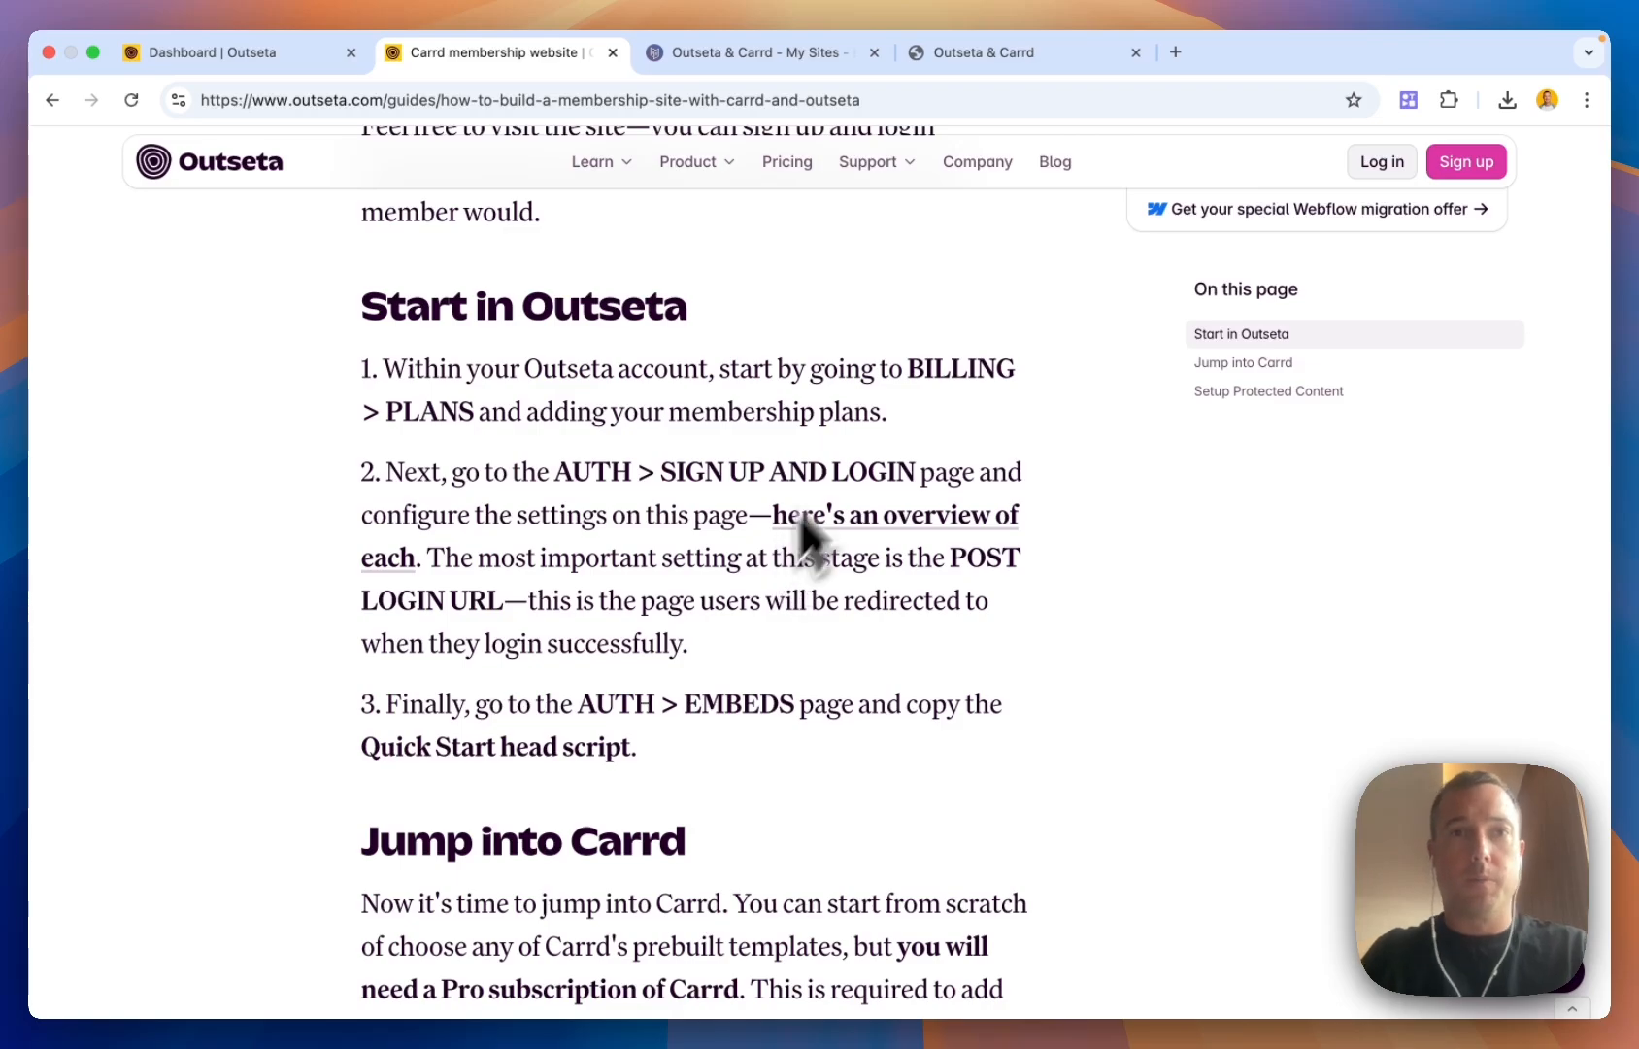
Open Billing > Plans to see Free Membership and Premium Membership at $20.00/Month, $200.00/Year
click(267, 50)
mouse_move(76, 548)
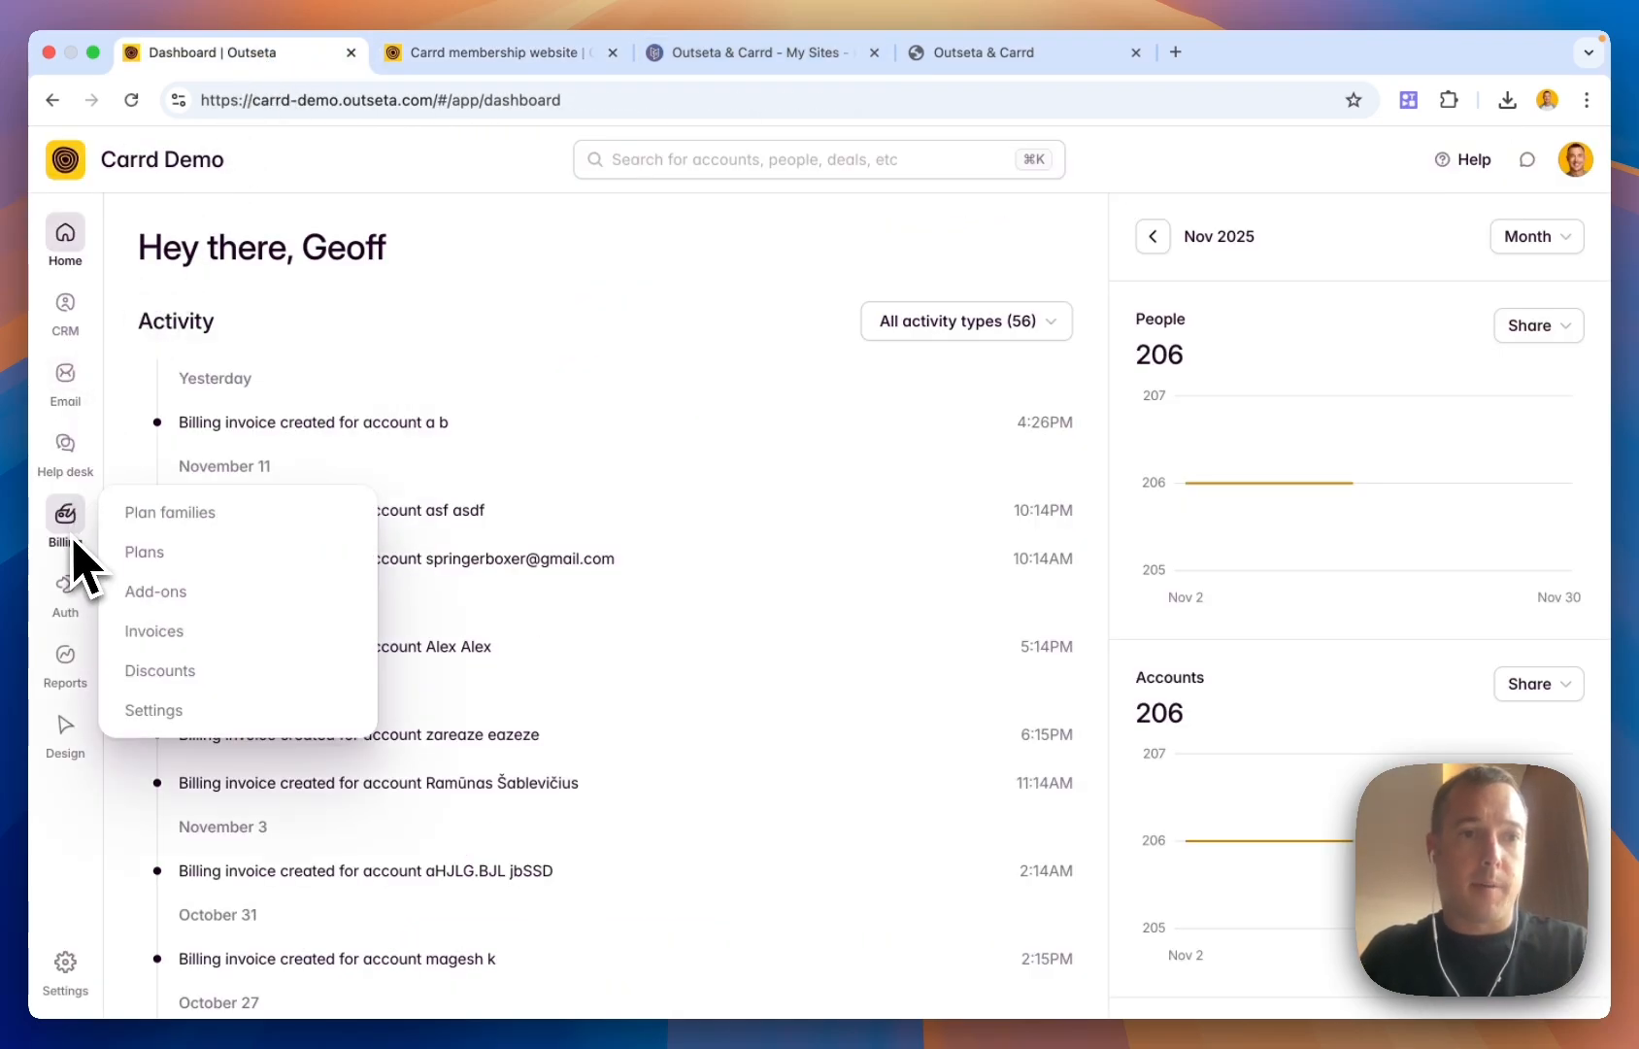
click(147, 553)
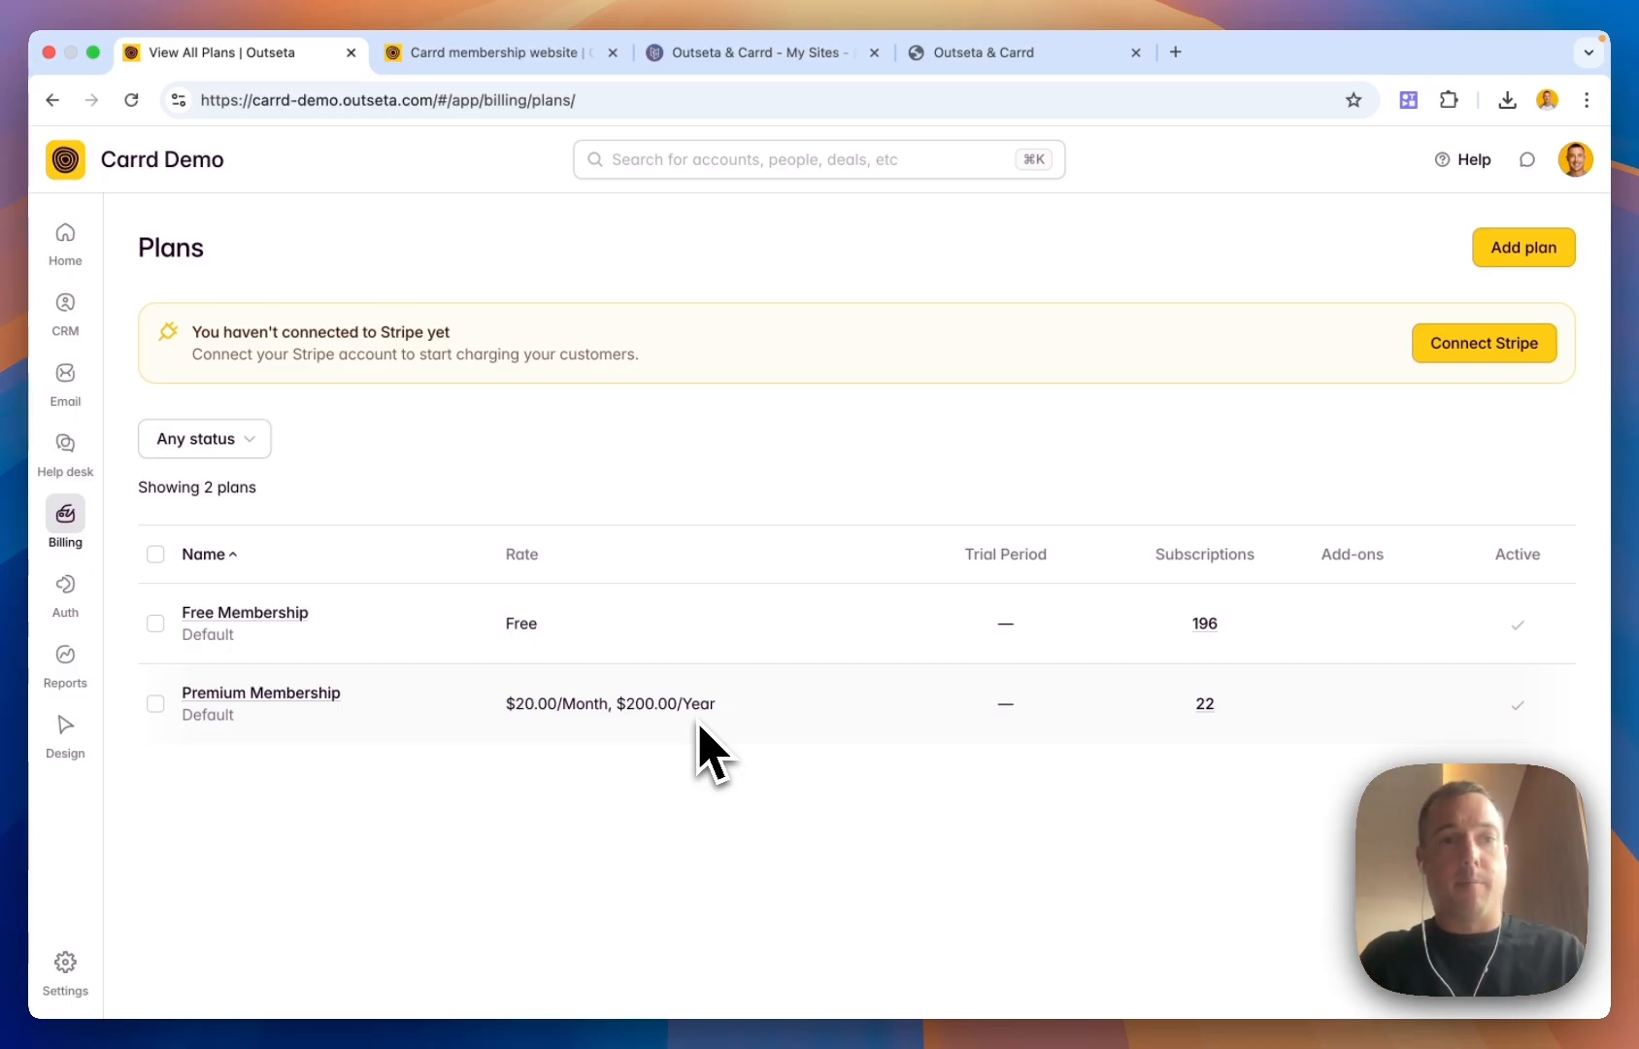
Open Auth > Sign up and login and highlight #members-only in the post-login URL
mouse_move(73, 596)
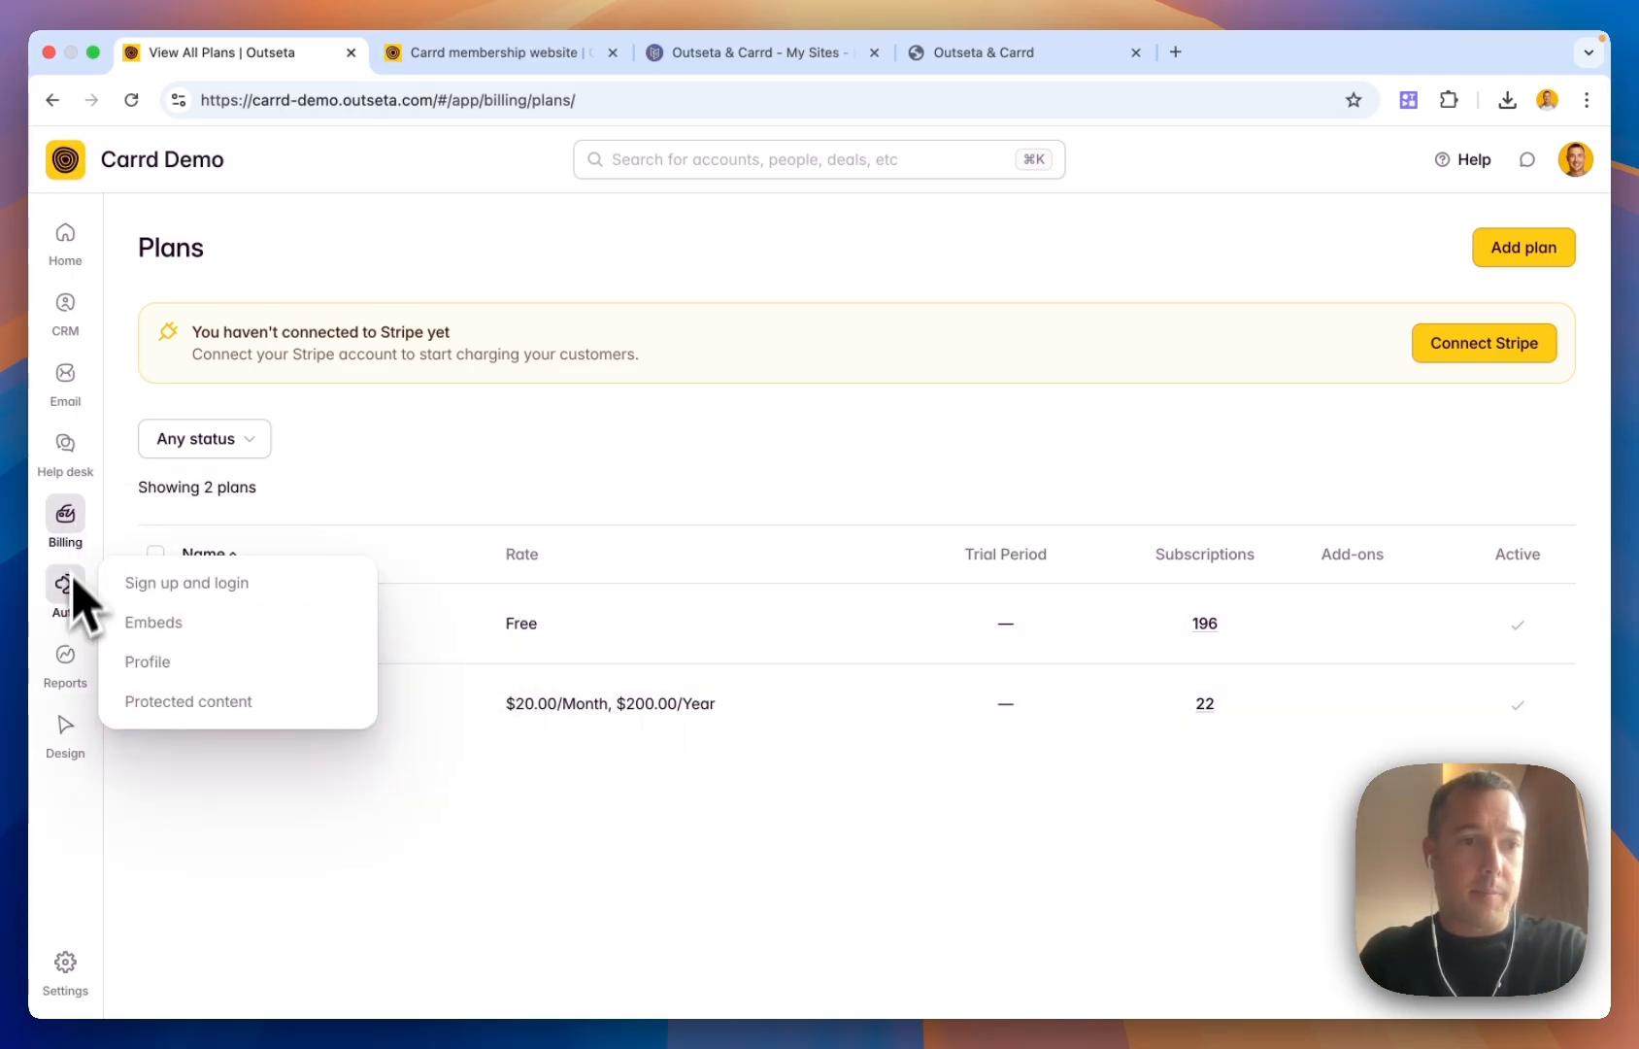
click(175, 583)
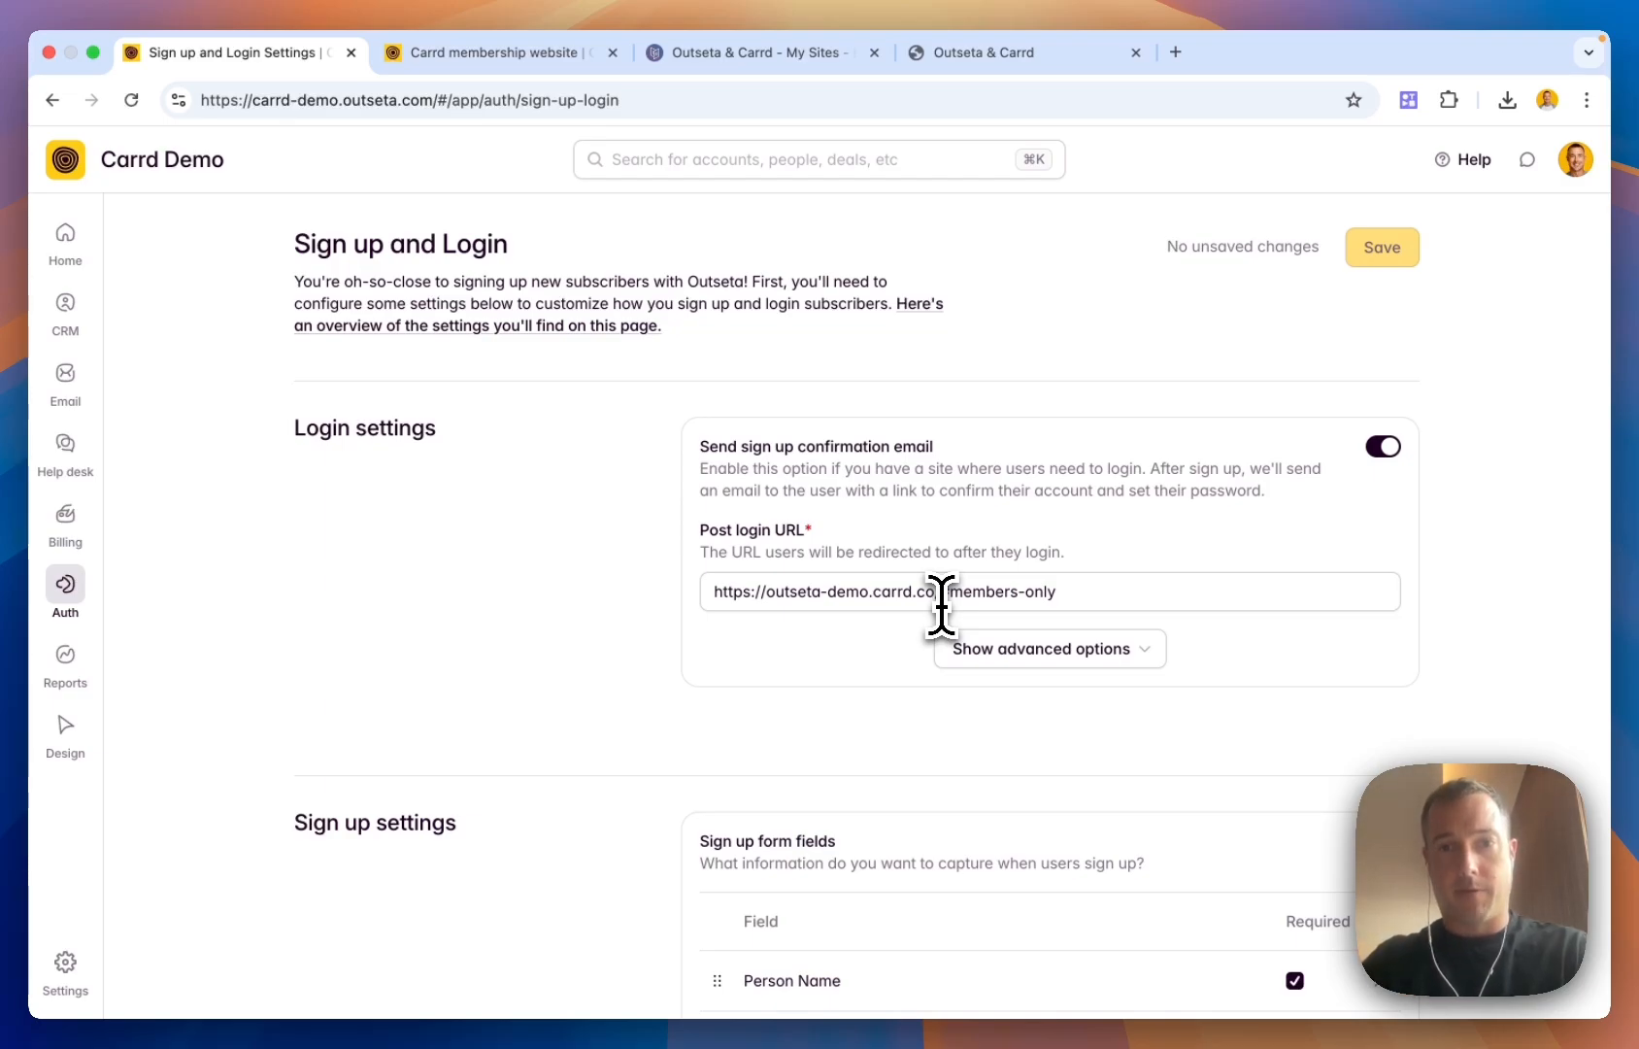
drag(941, 598, 1063, 604)
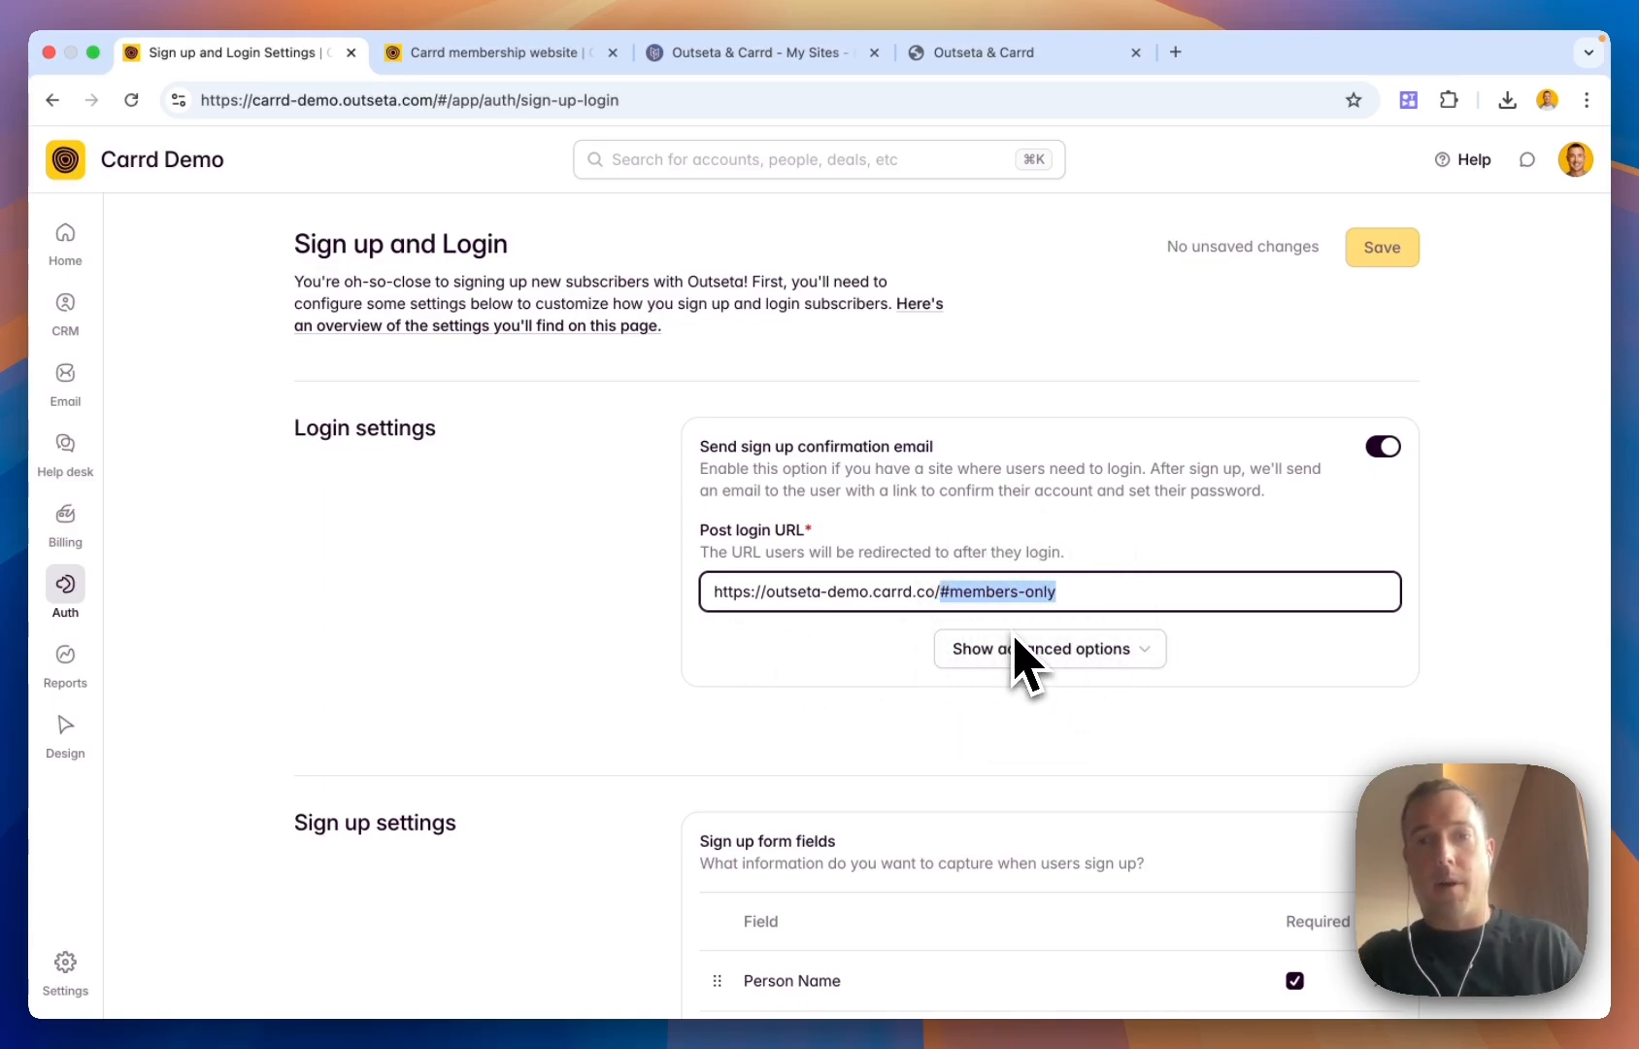
click(631, 563)
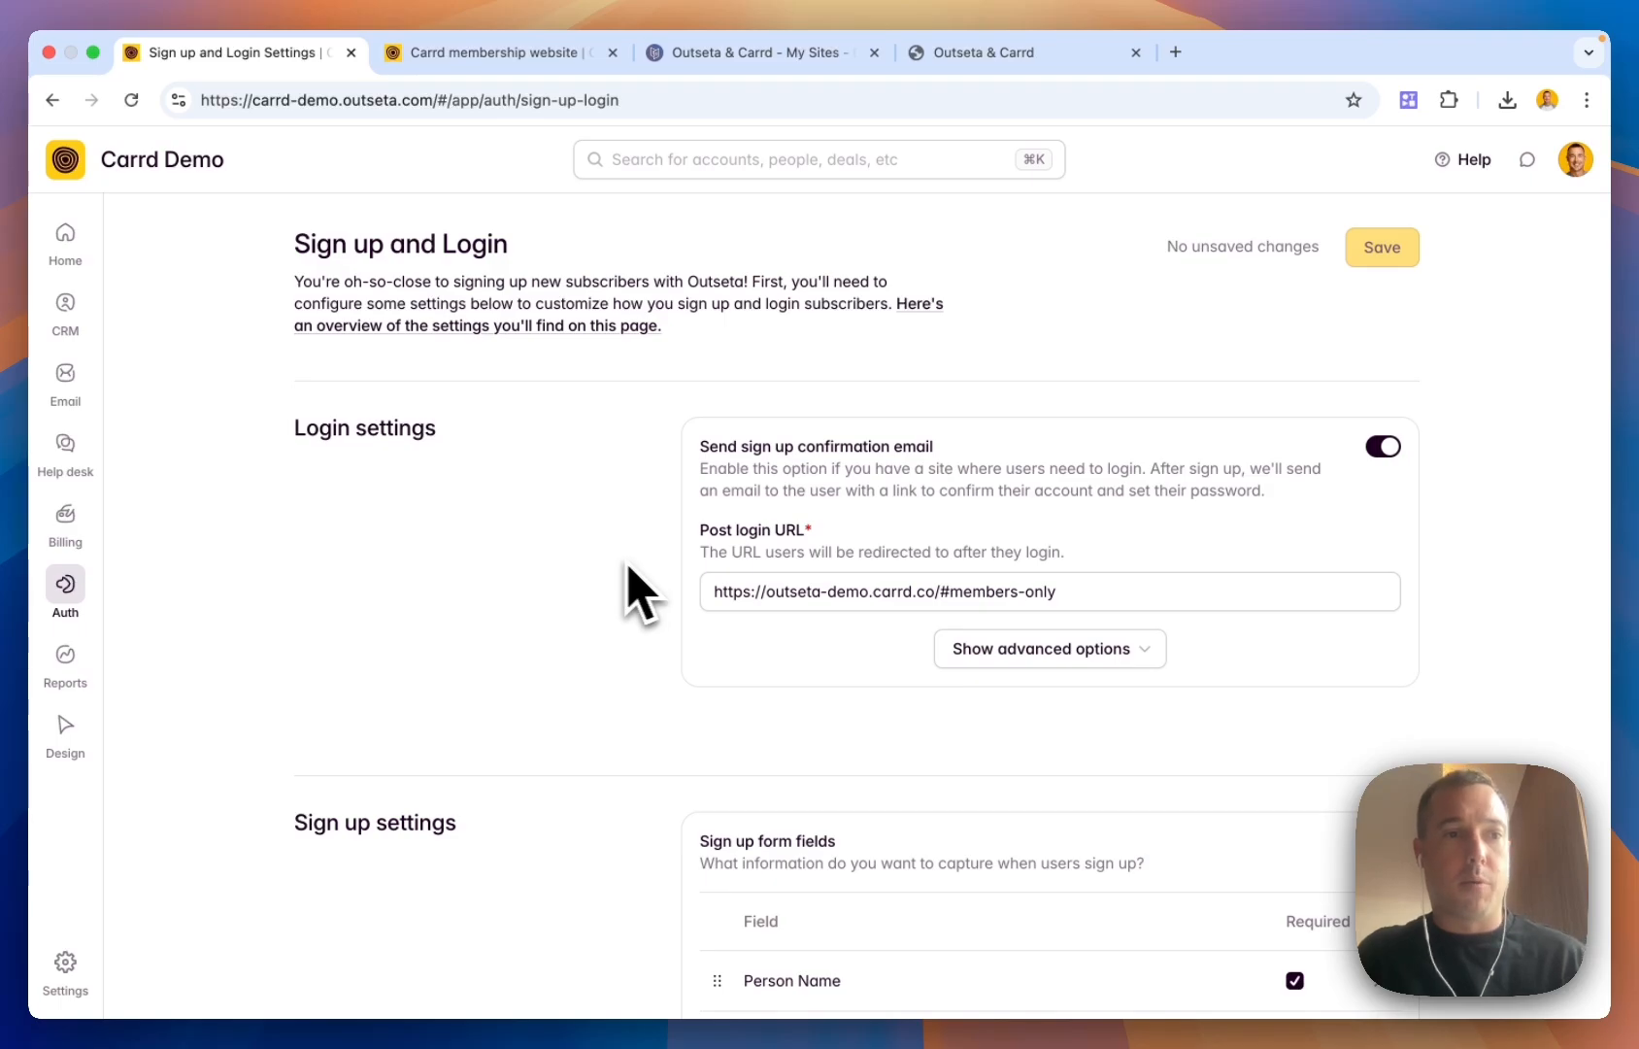
Copy the Quick start head script from Auth > Embeds
mouse_move(68, 594)
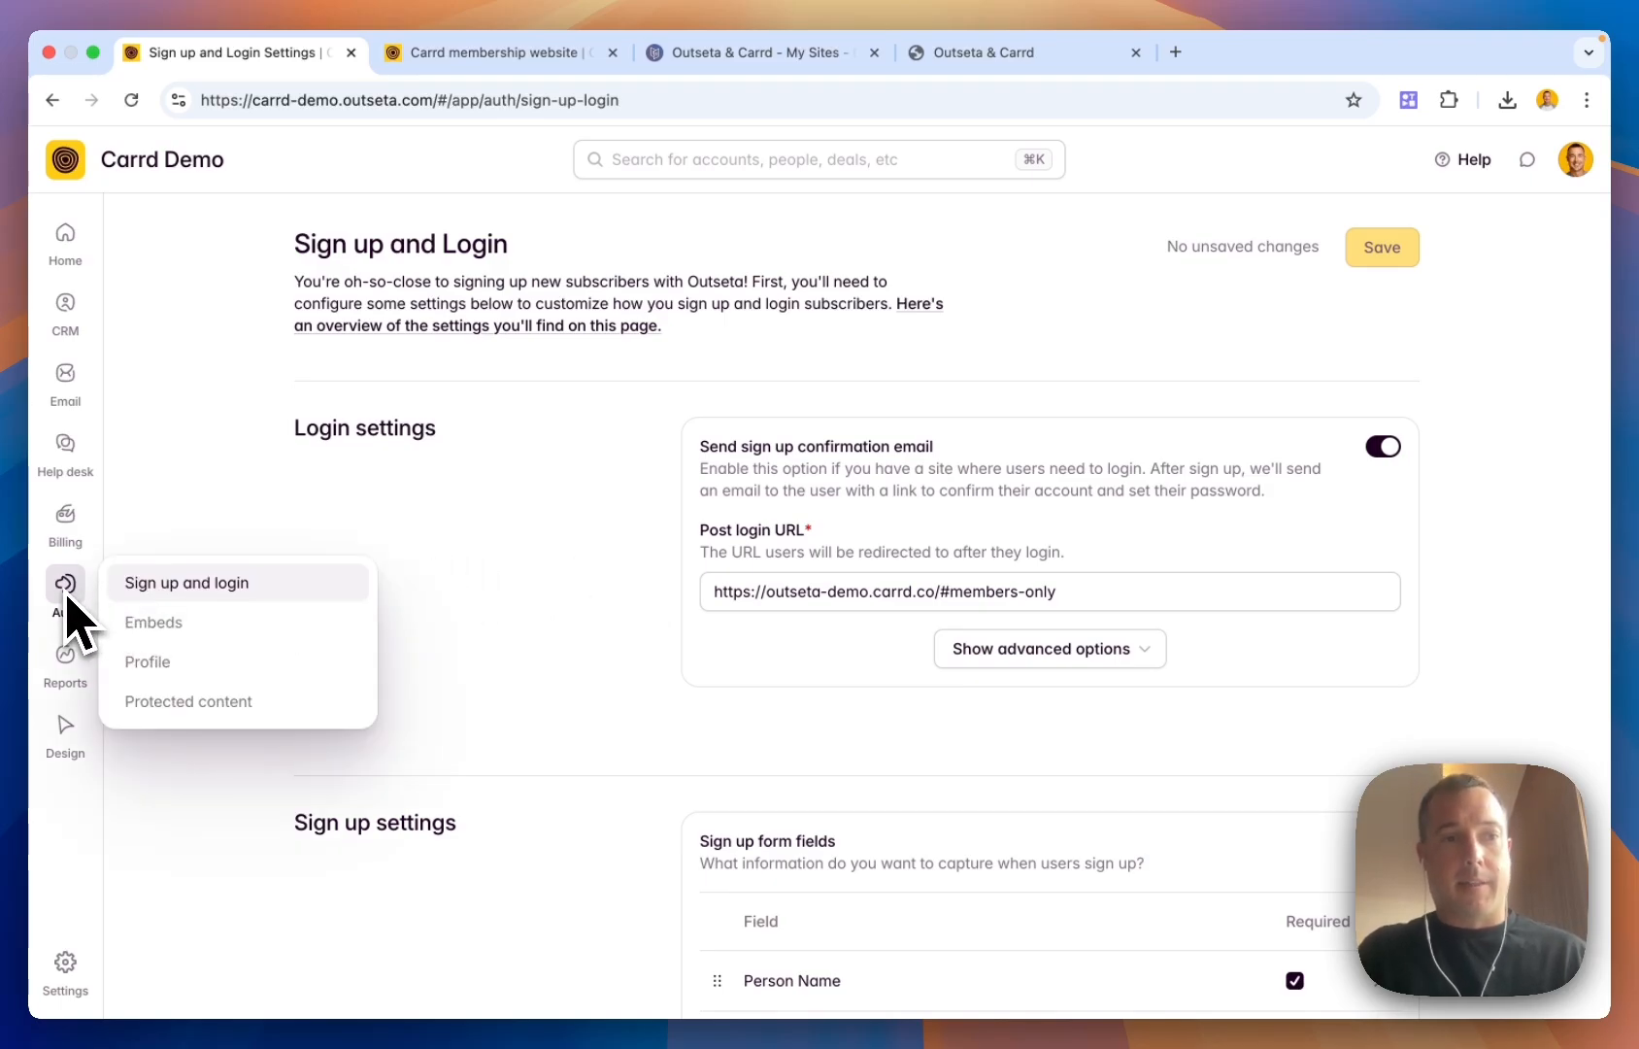
click(151, 622)
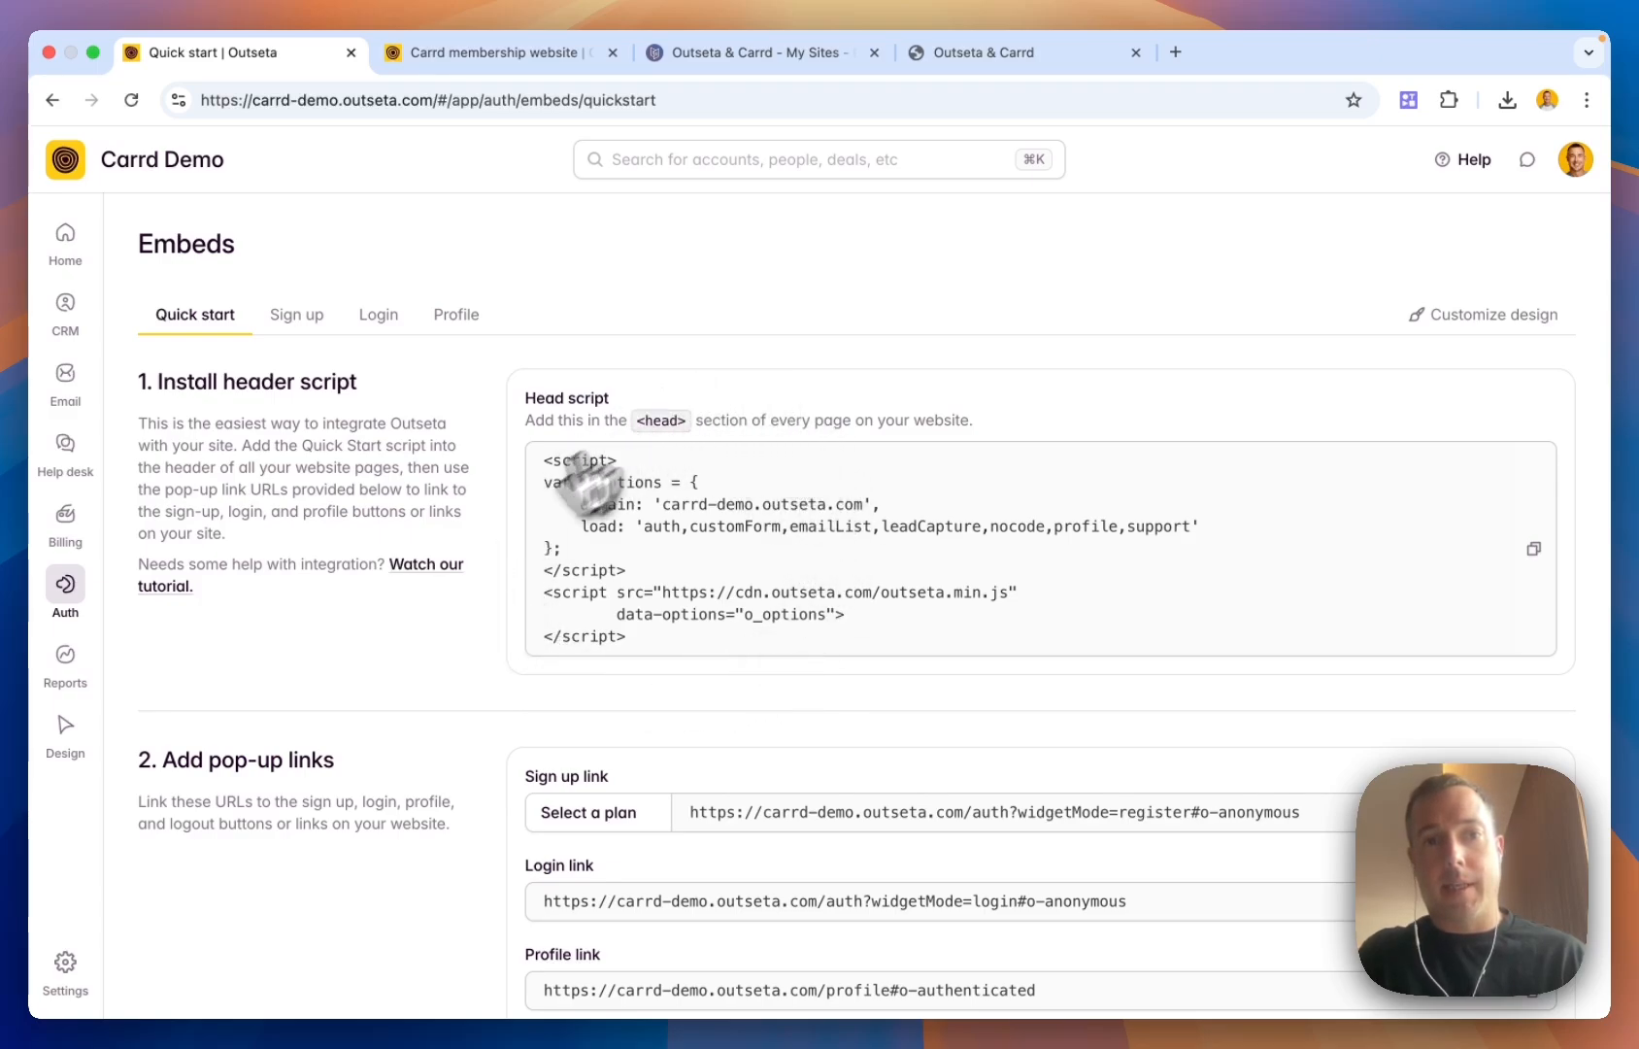
click(1535, 552)
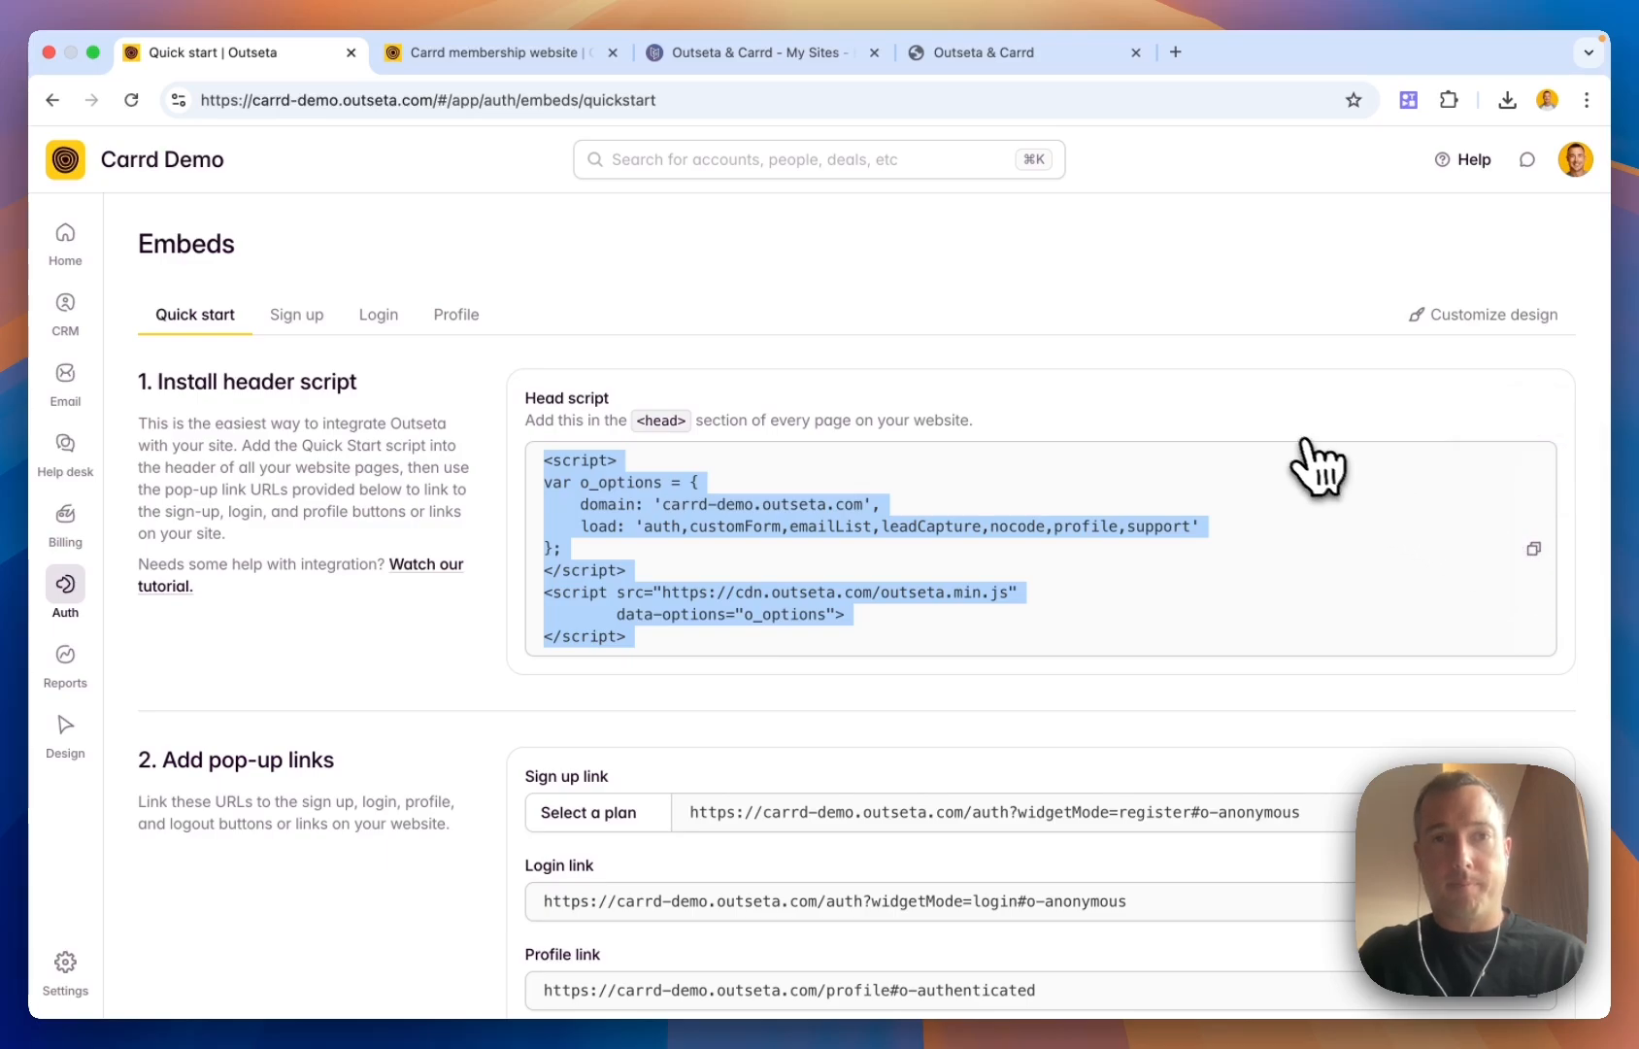
Scroll the 'Carrd membership website' guide down to its 'Jump into Carrd' section
click(505, 53)
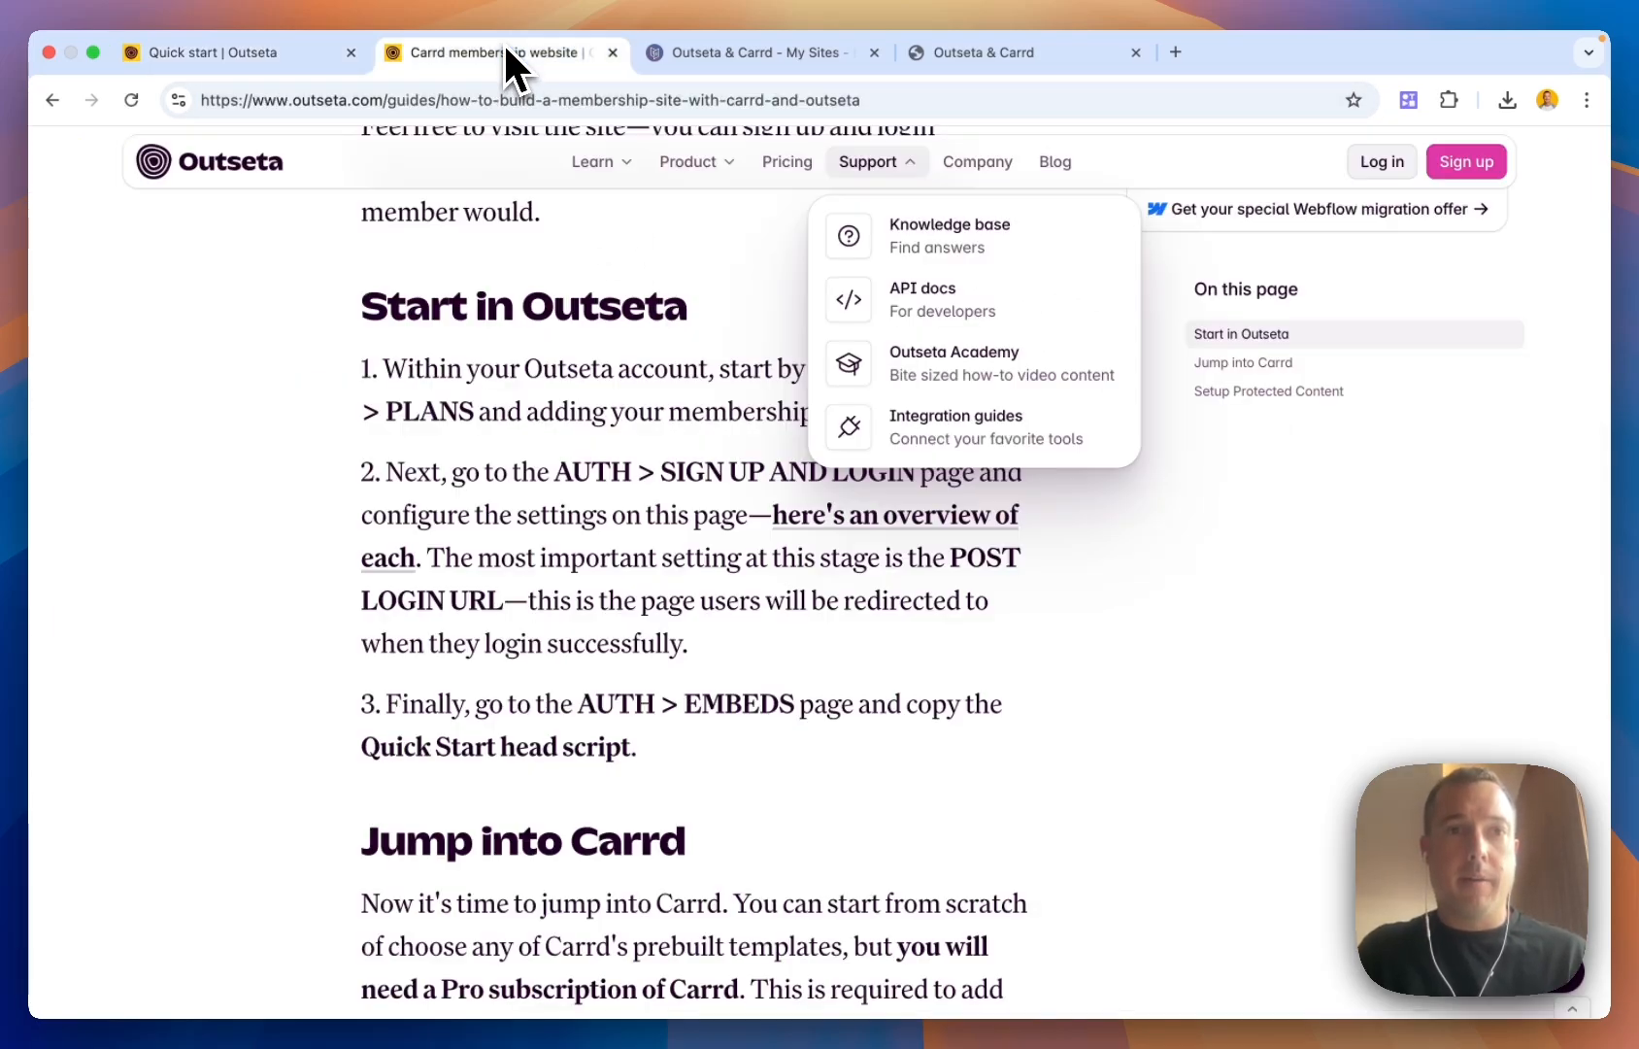
scroll(604, 556, down, 5)
scroll(598, 544, down, 2)
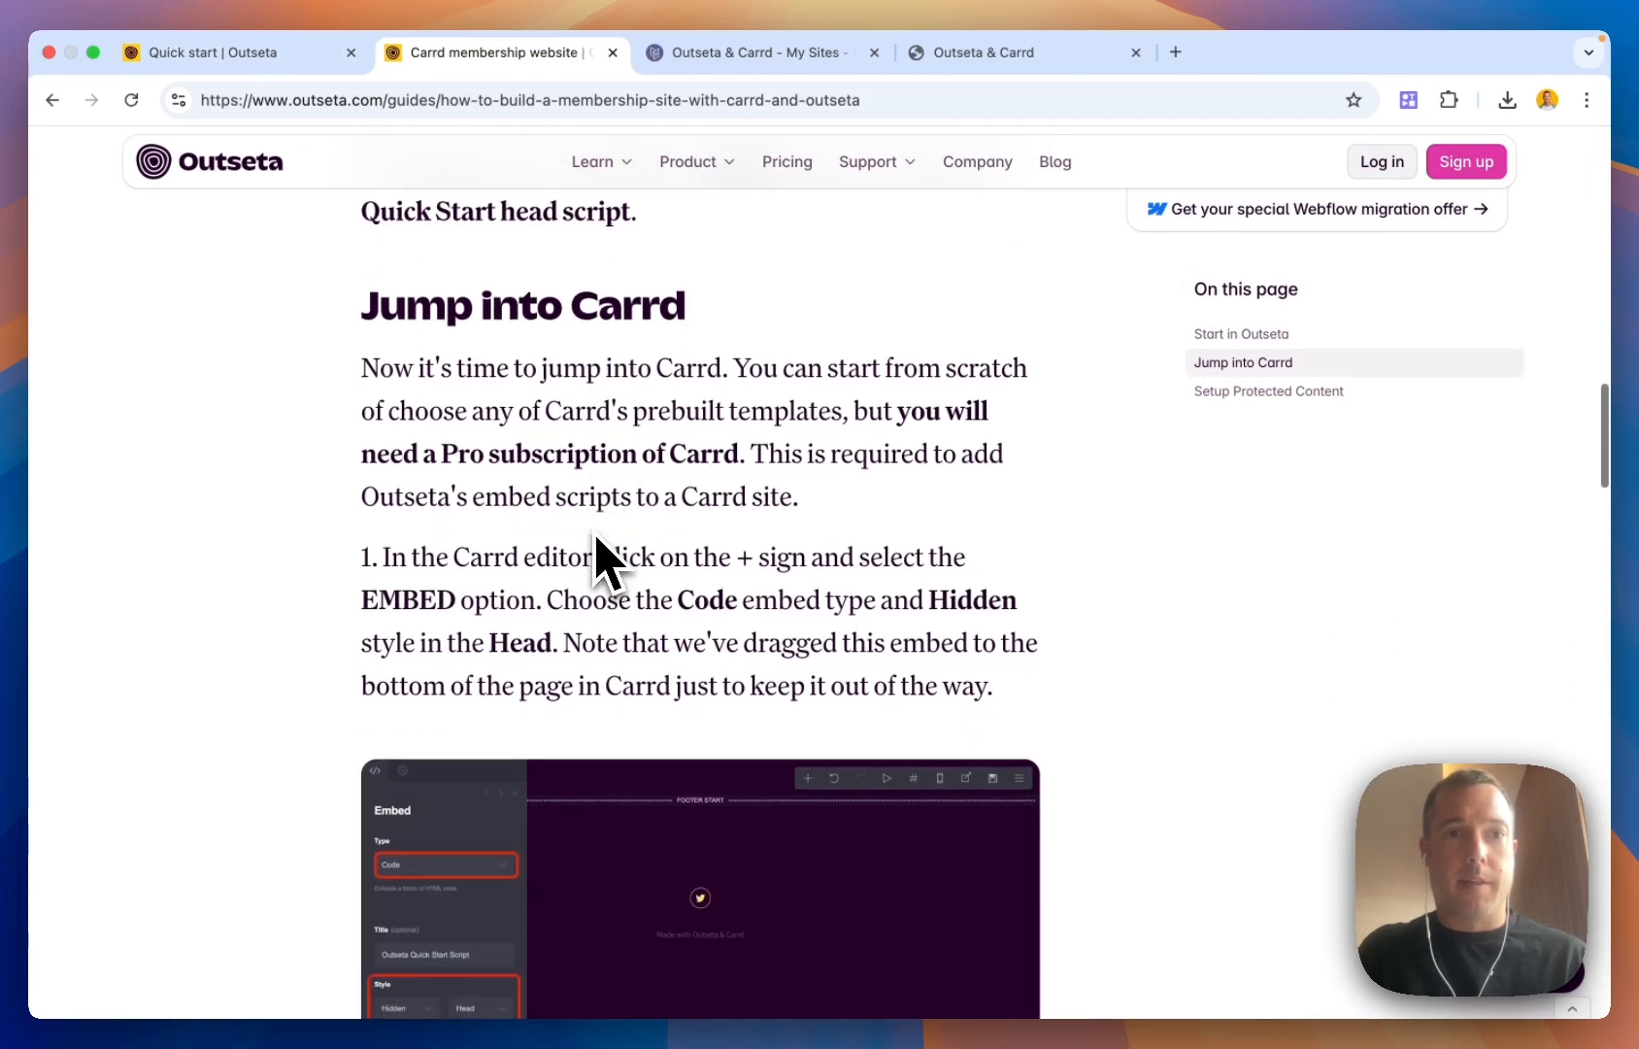
scroll(621, 622, down, 1)
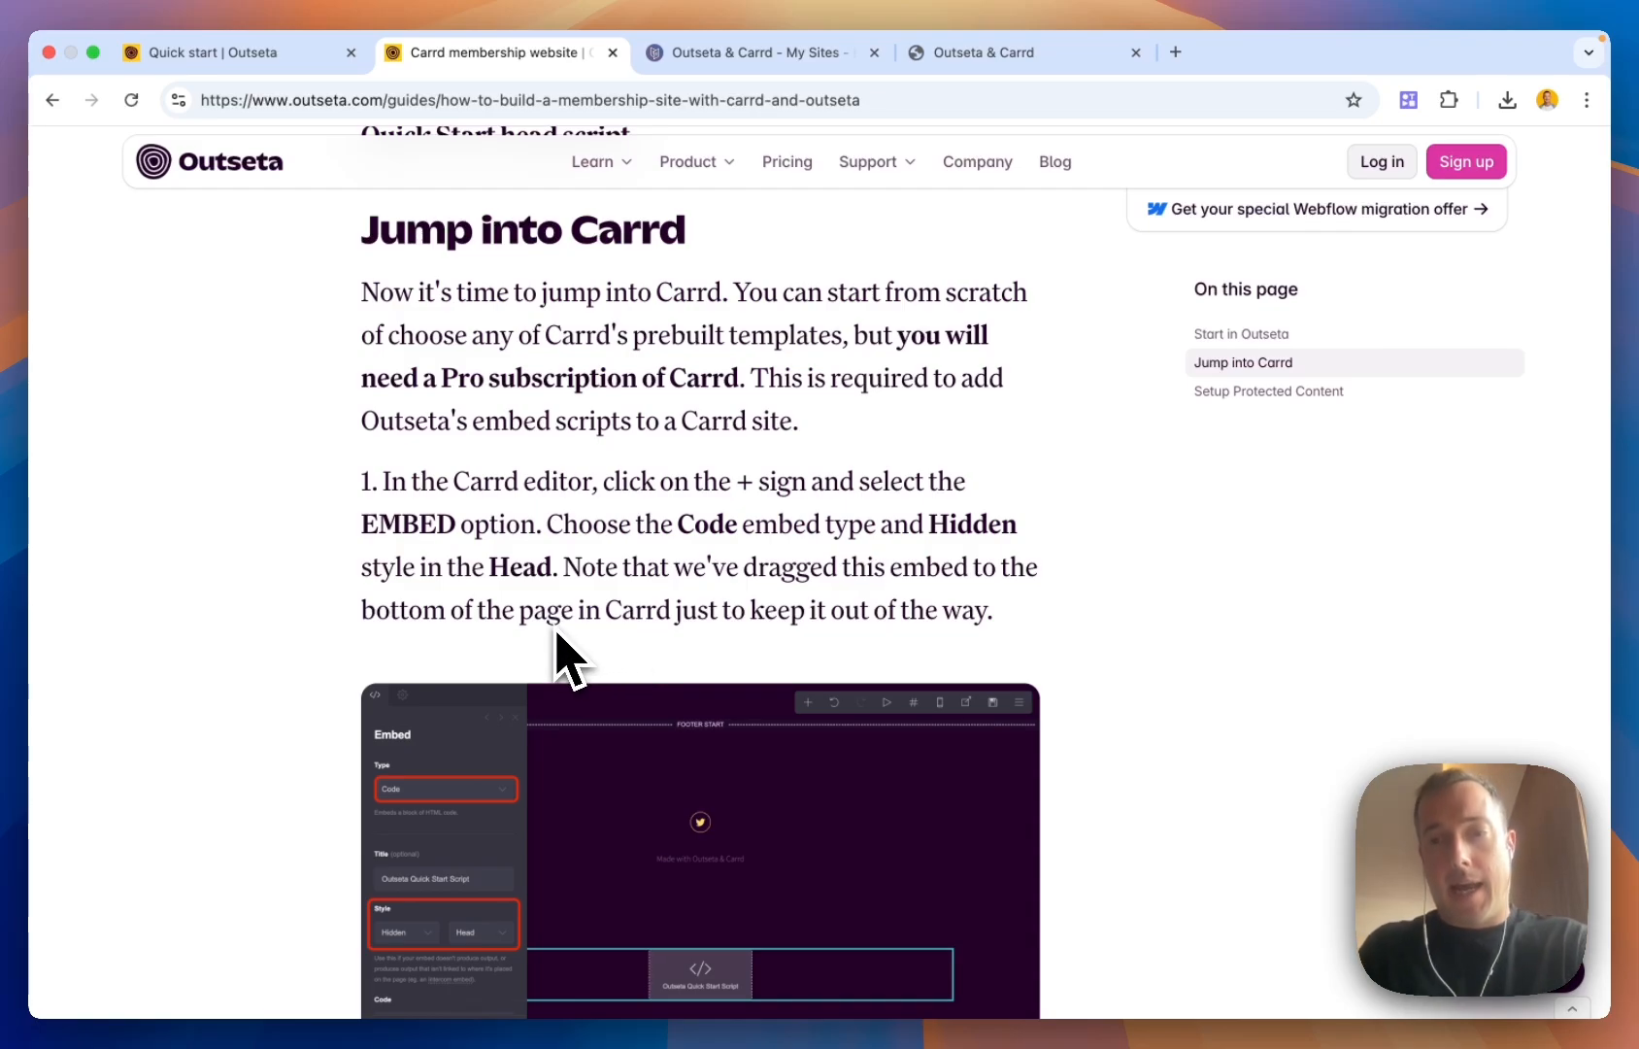
scroll(561, 652, down, 1)
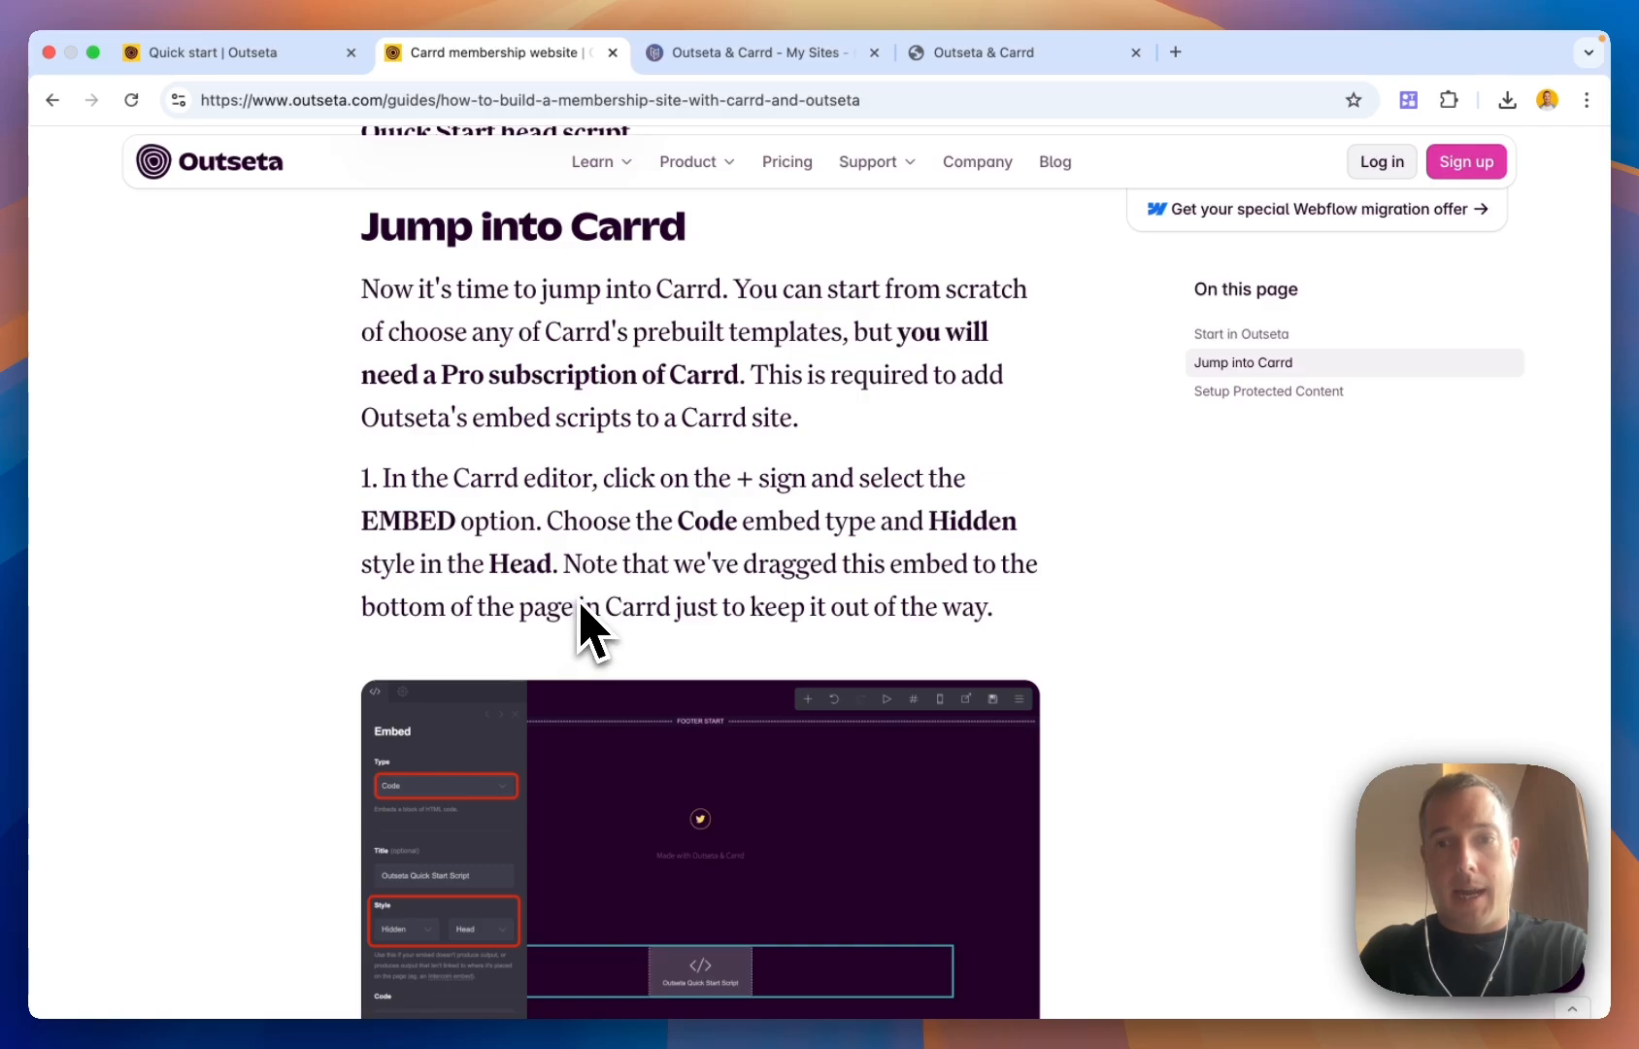
scroll(587, 565, down, 5)
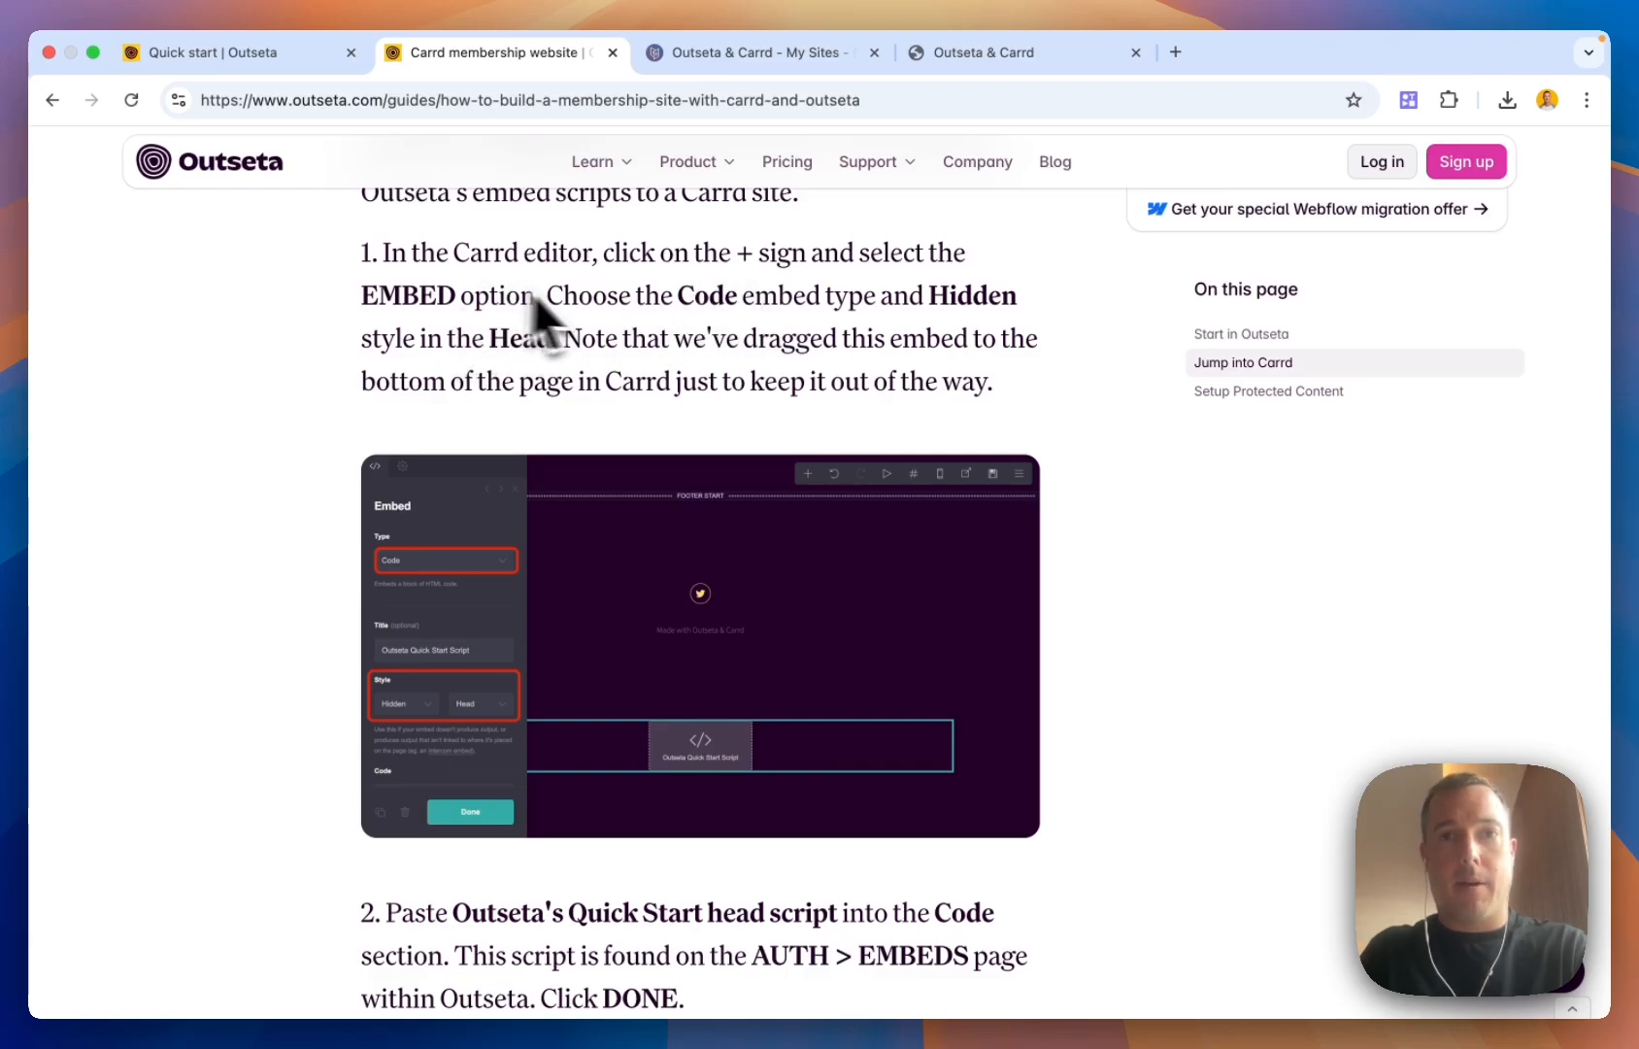
In the Carrd editor, inspect the footer's hidden head embed 'Outseta Quick Start Script' holding Outseta's script
click(812, 54)
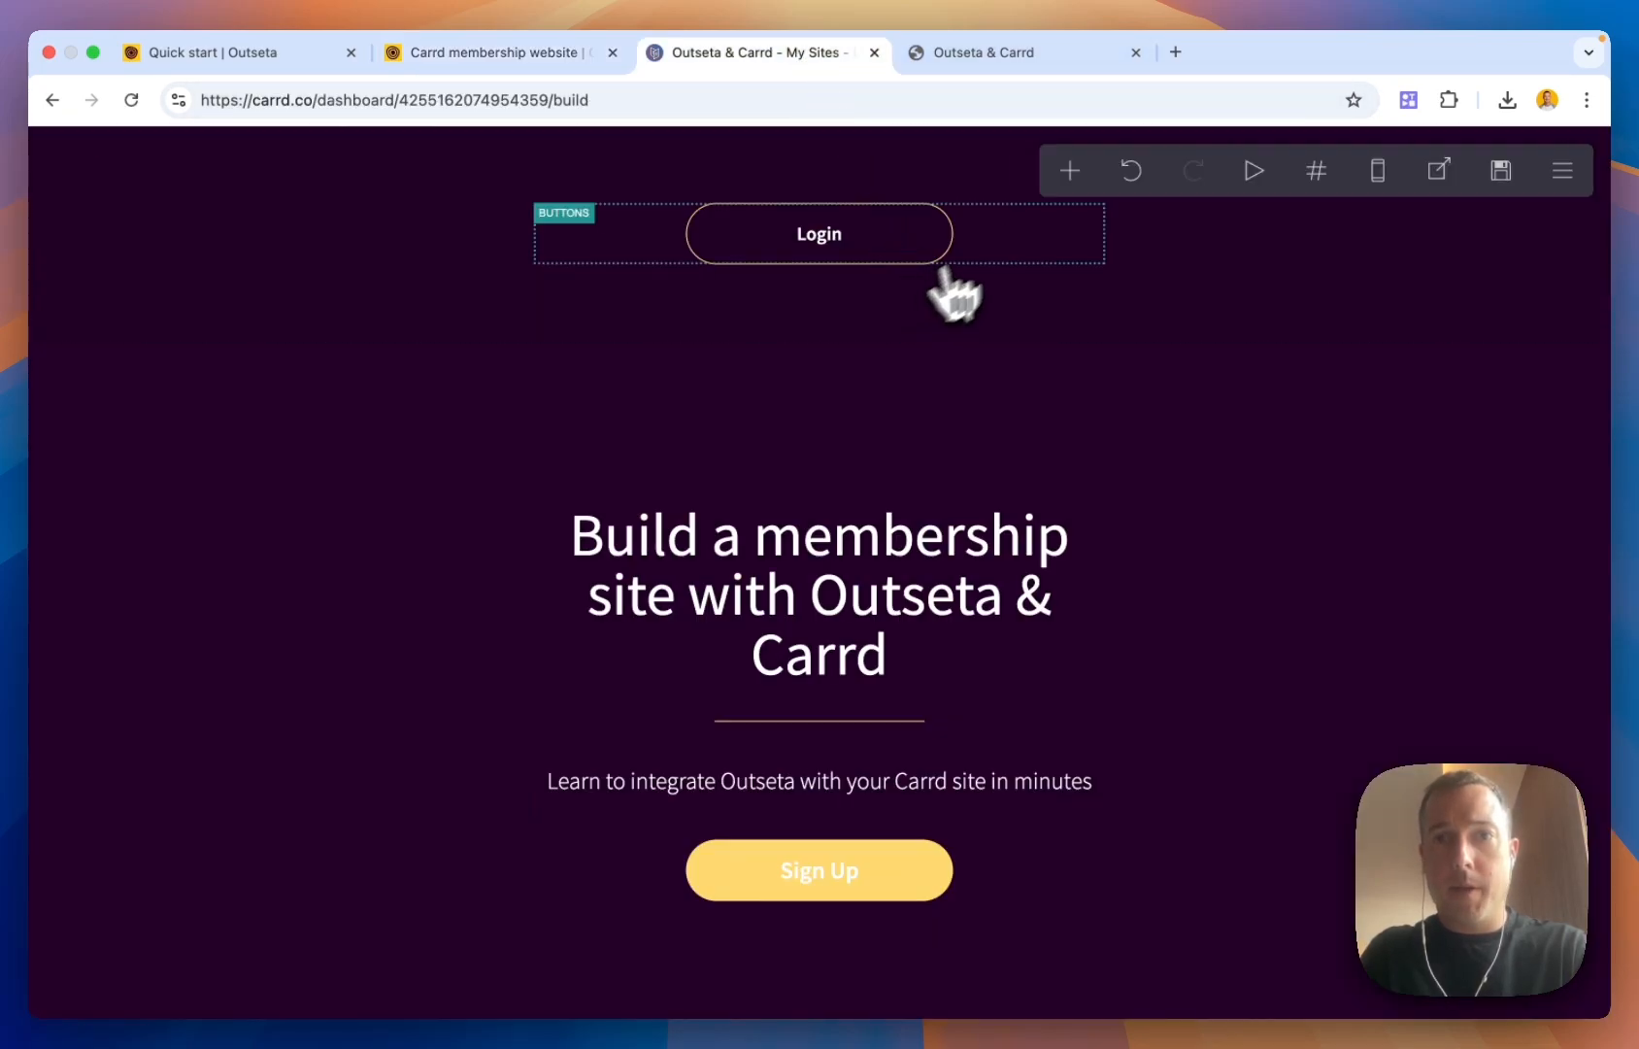
click(1072, 173)
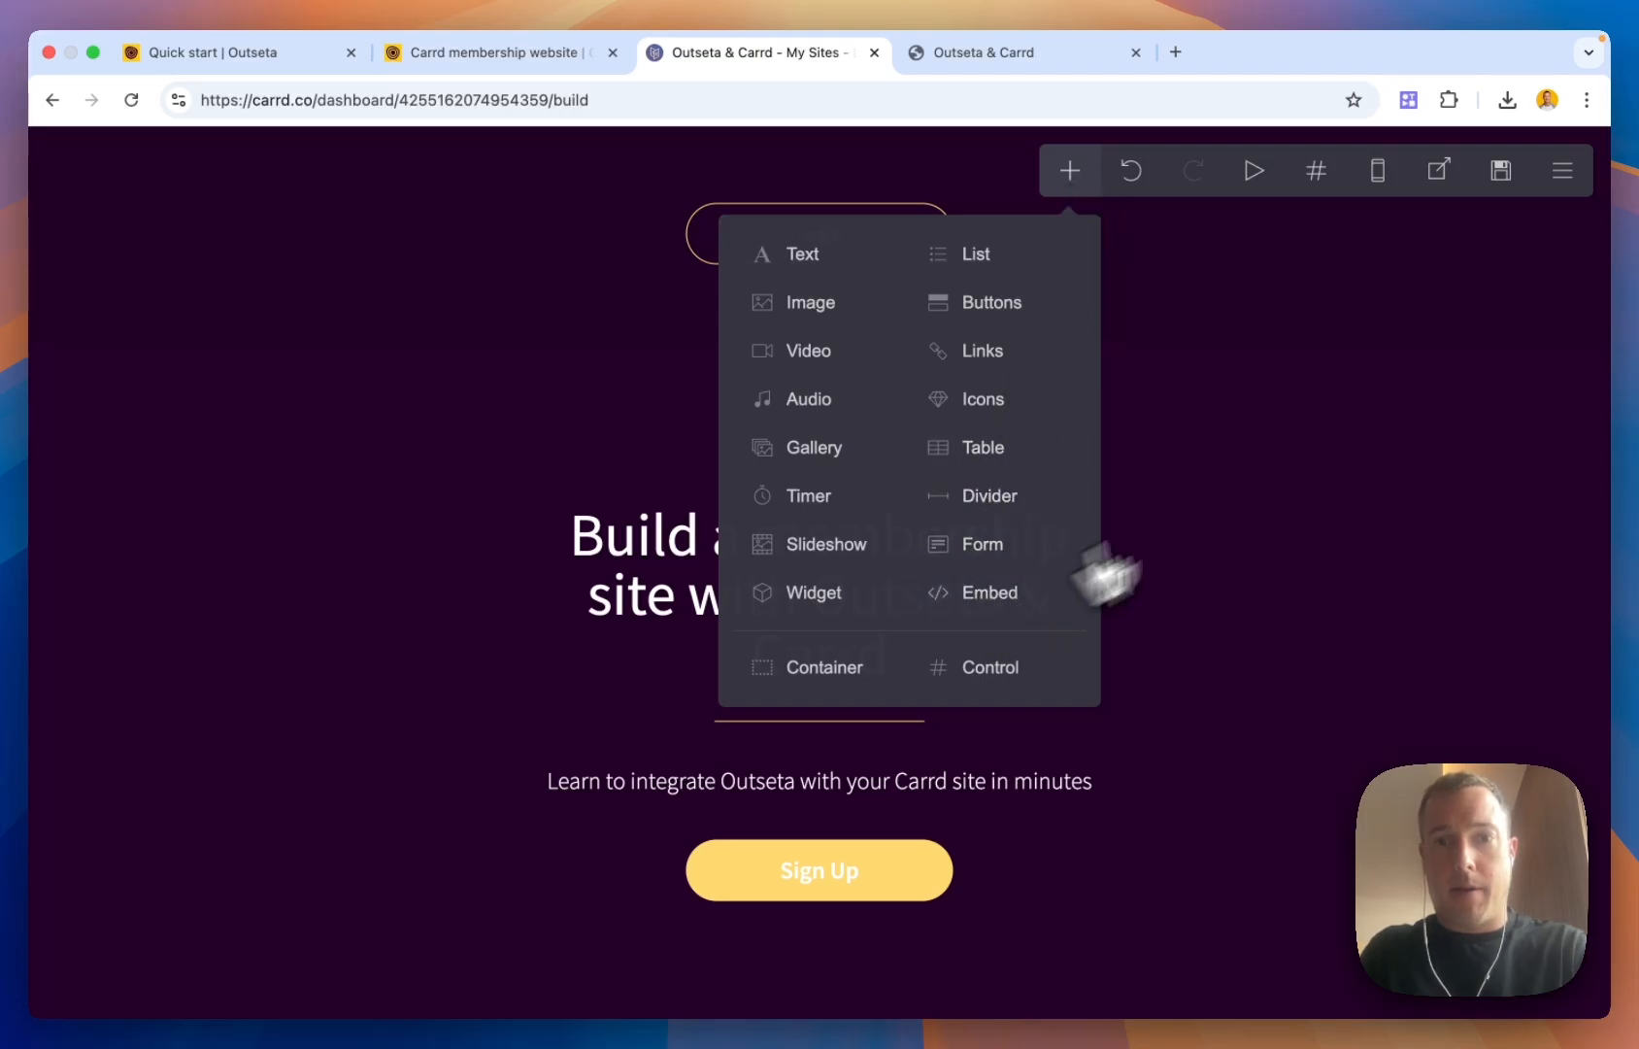
click(1318, 454)
scroll(1318, 456, down, 10)
scroll(1318, 454, down, 10)
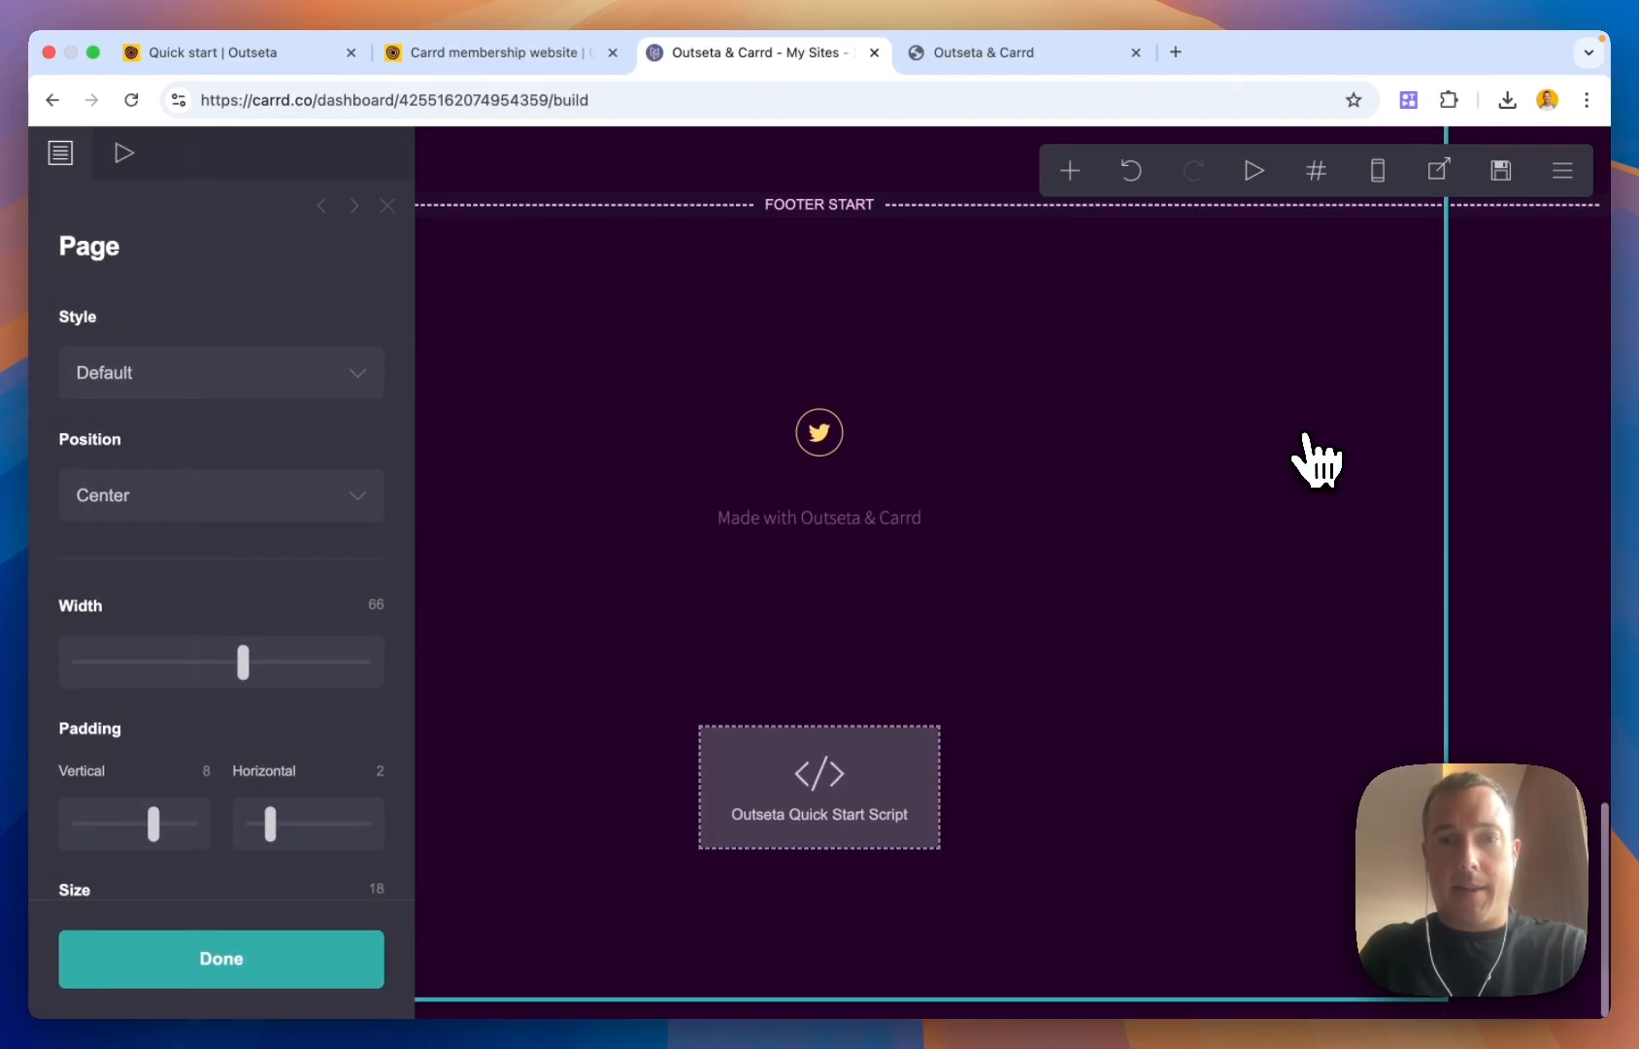
click(886, 830)
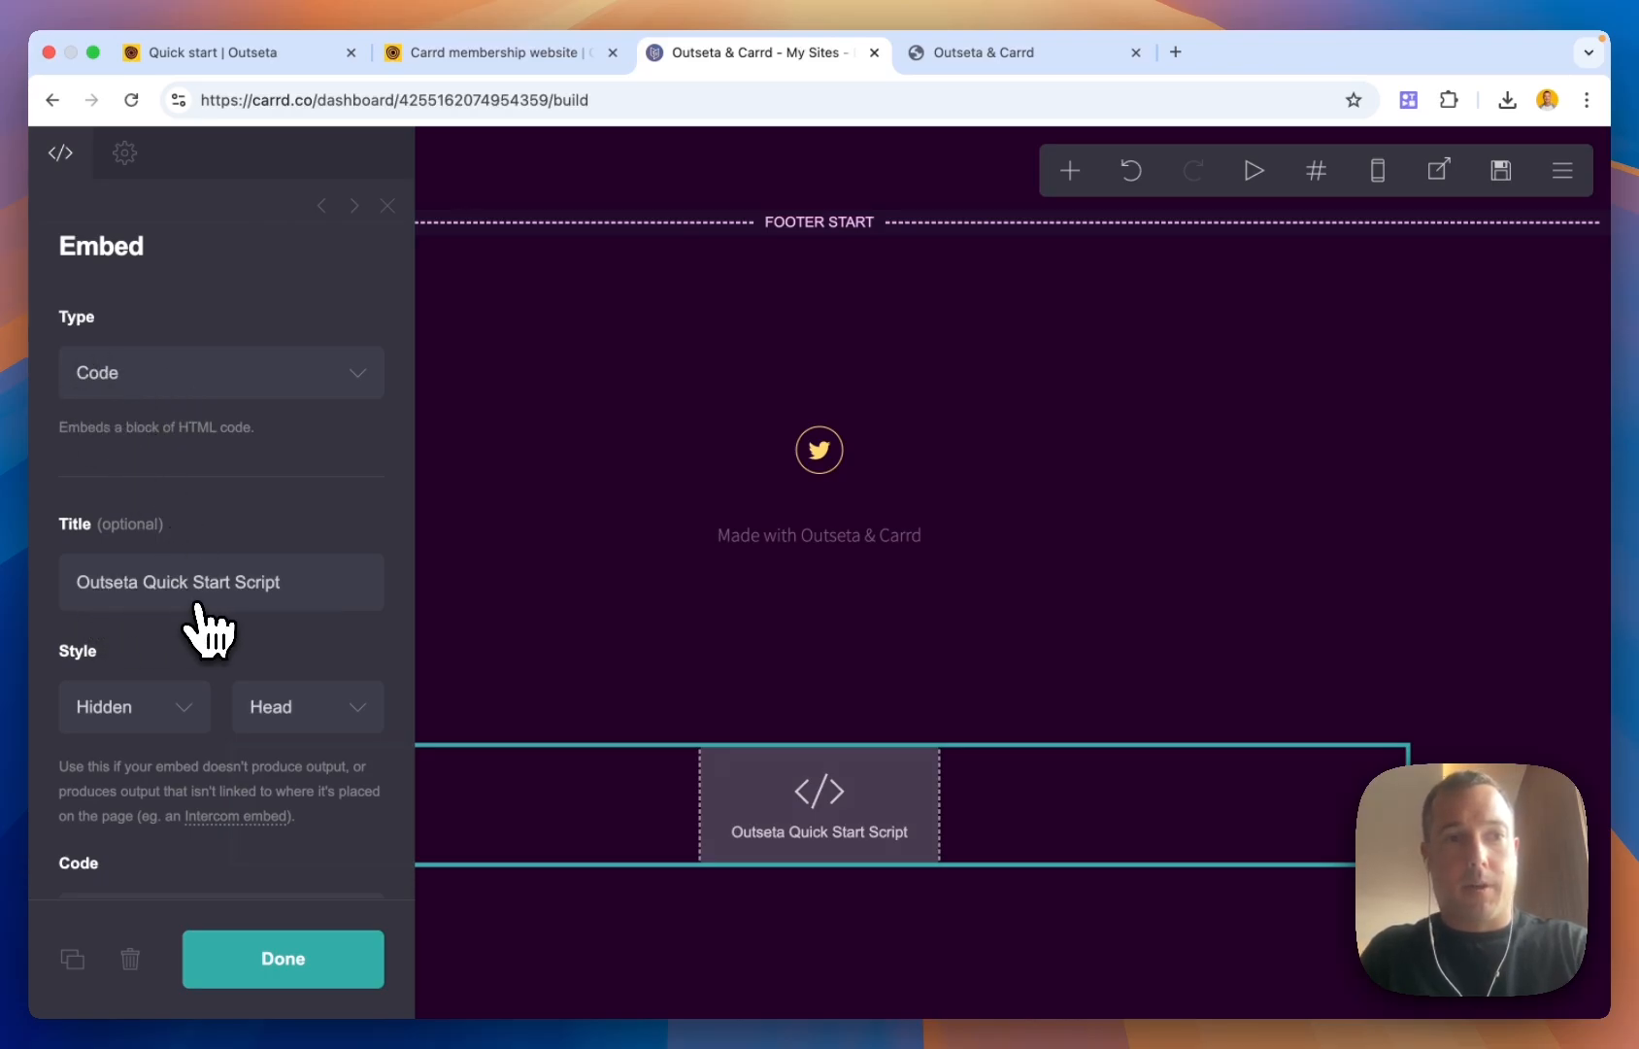
scroll(268, 607, down, 1)
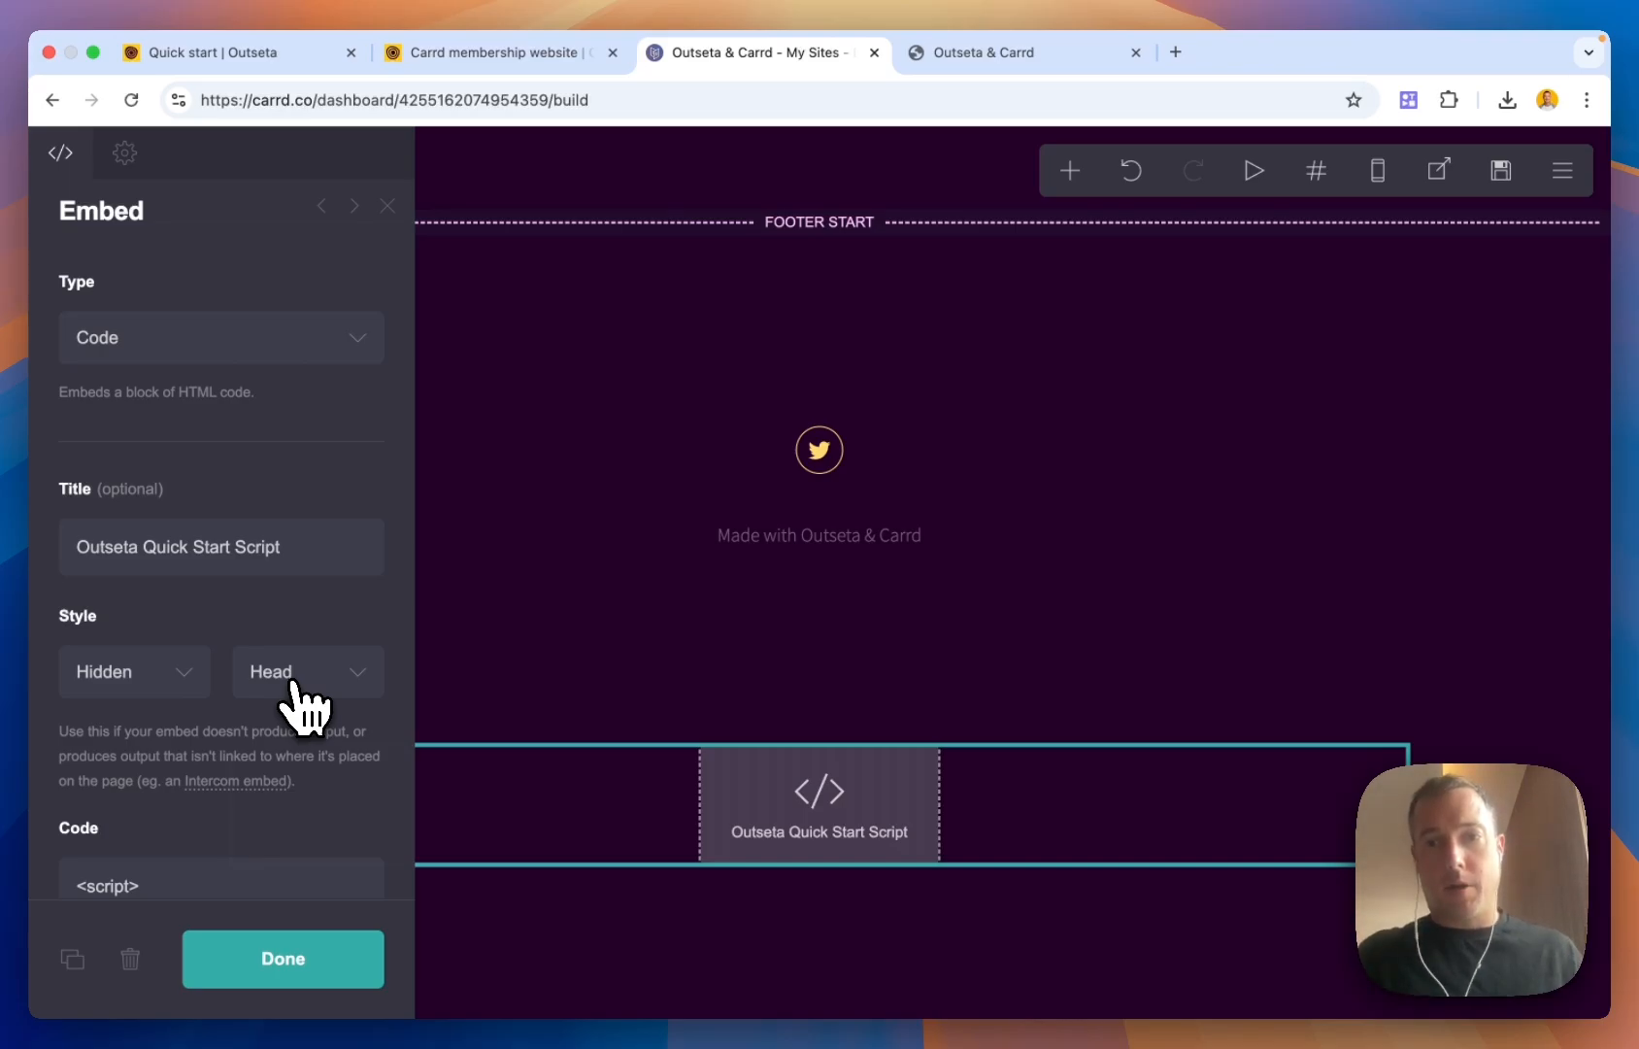
scroll(307, 738, down, 5)
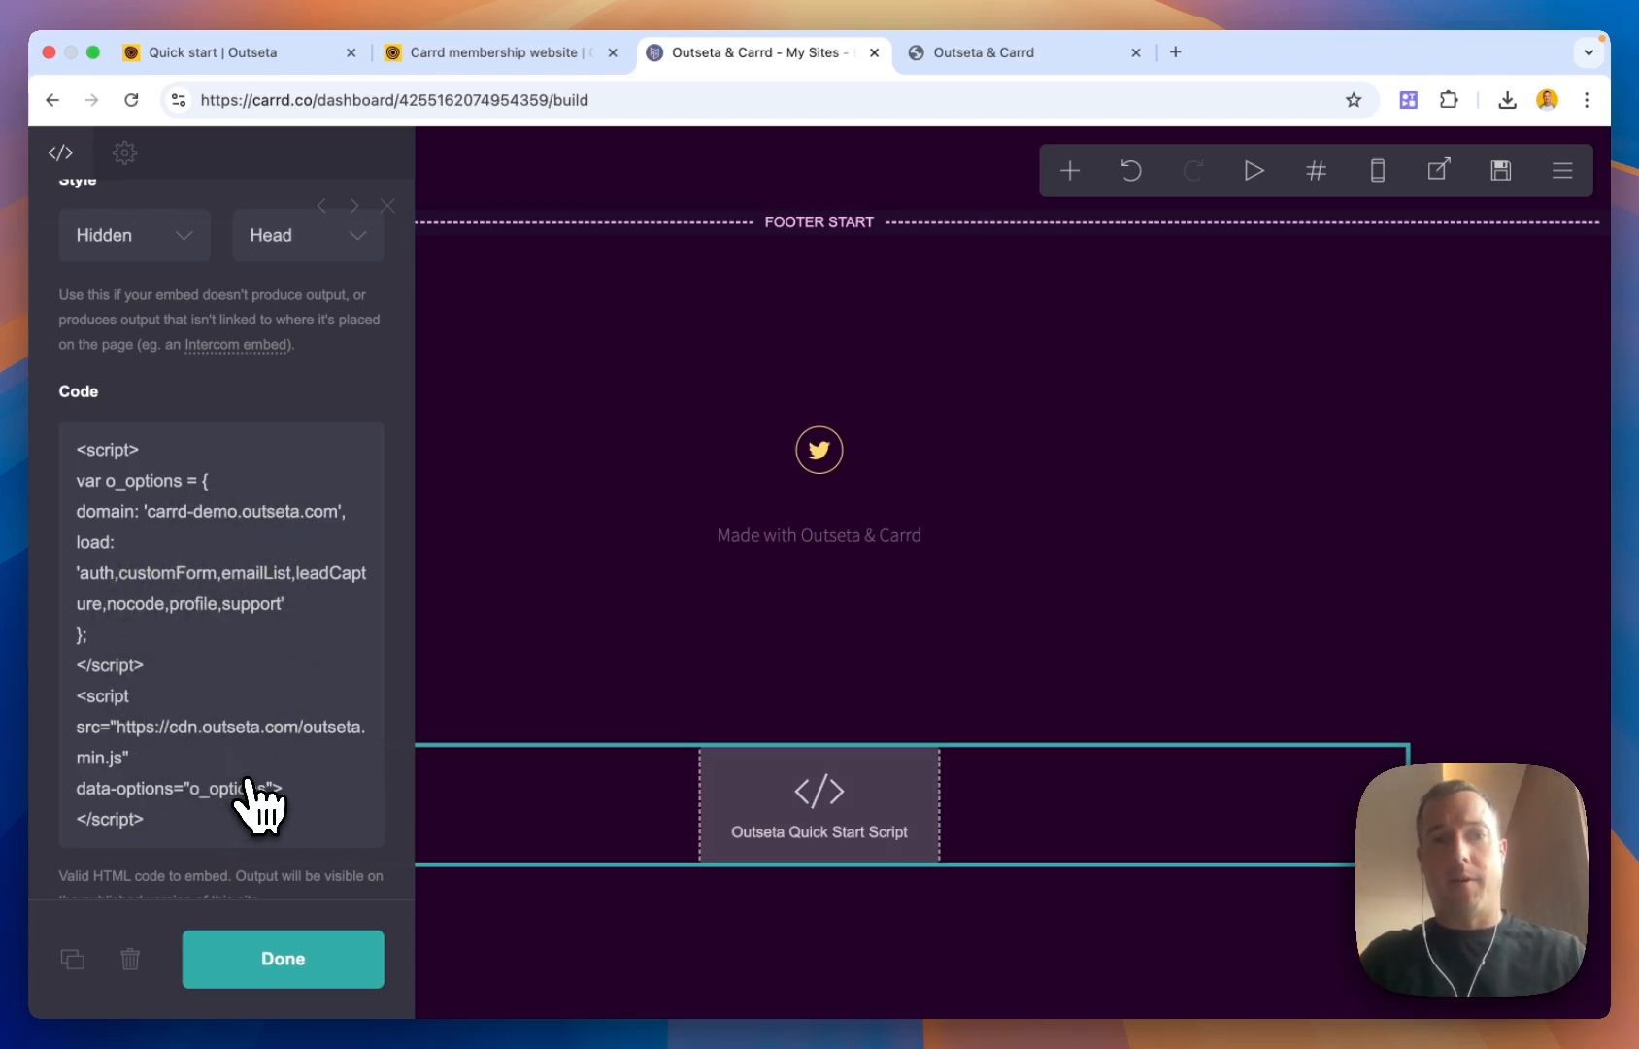
click(277, 976)
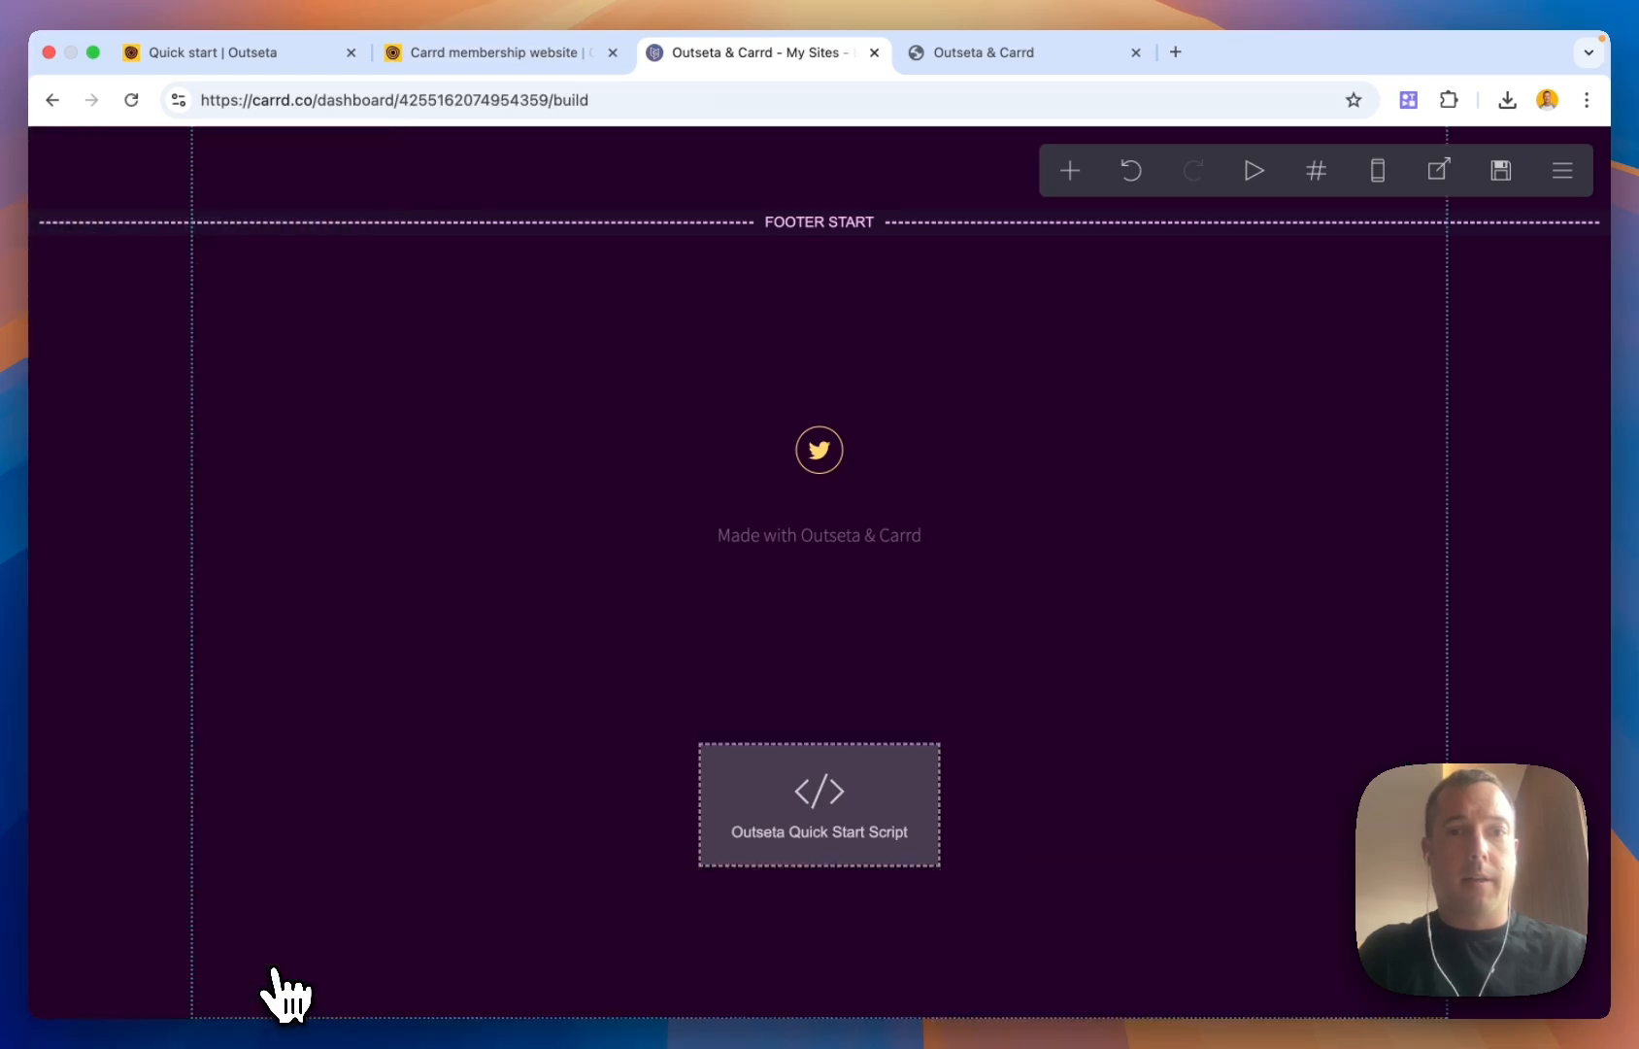
scroll(597, 665, up, 15)
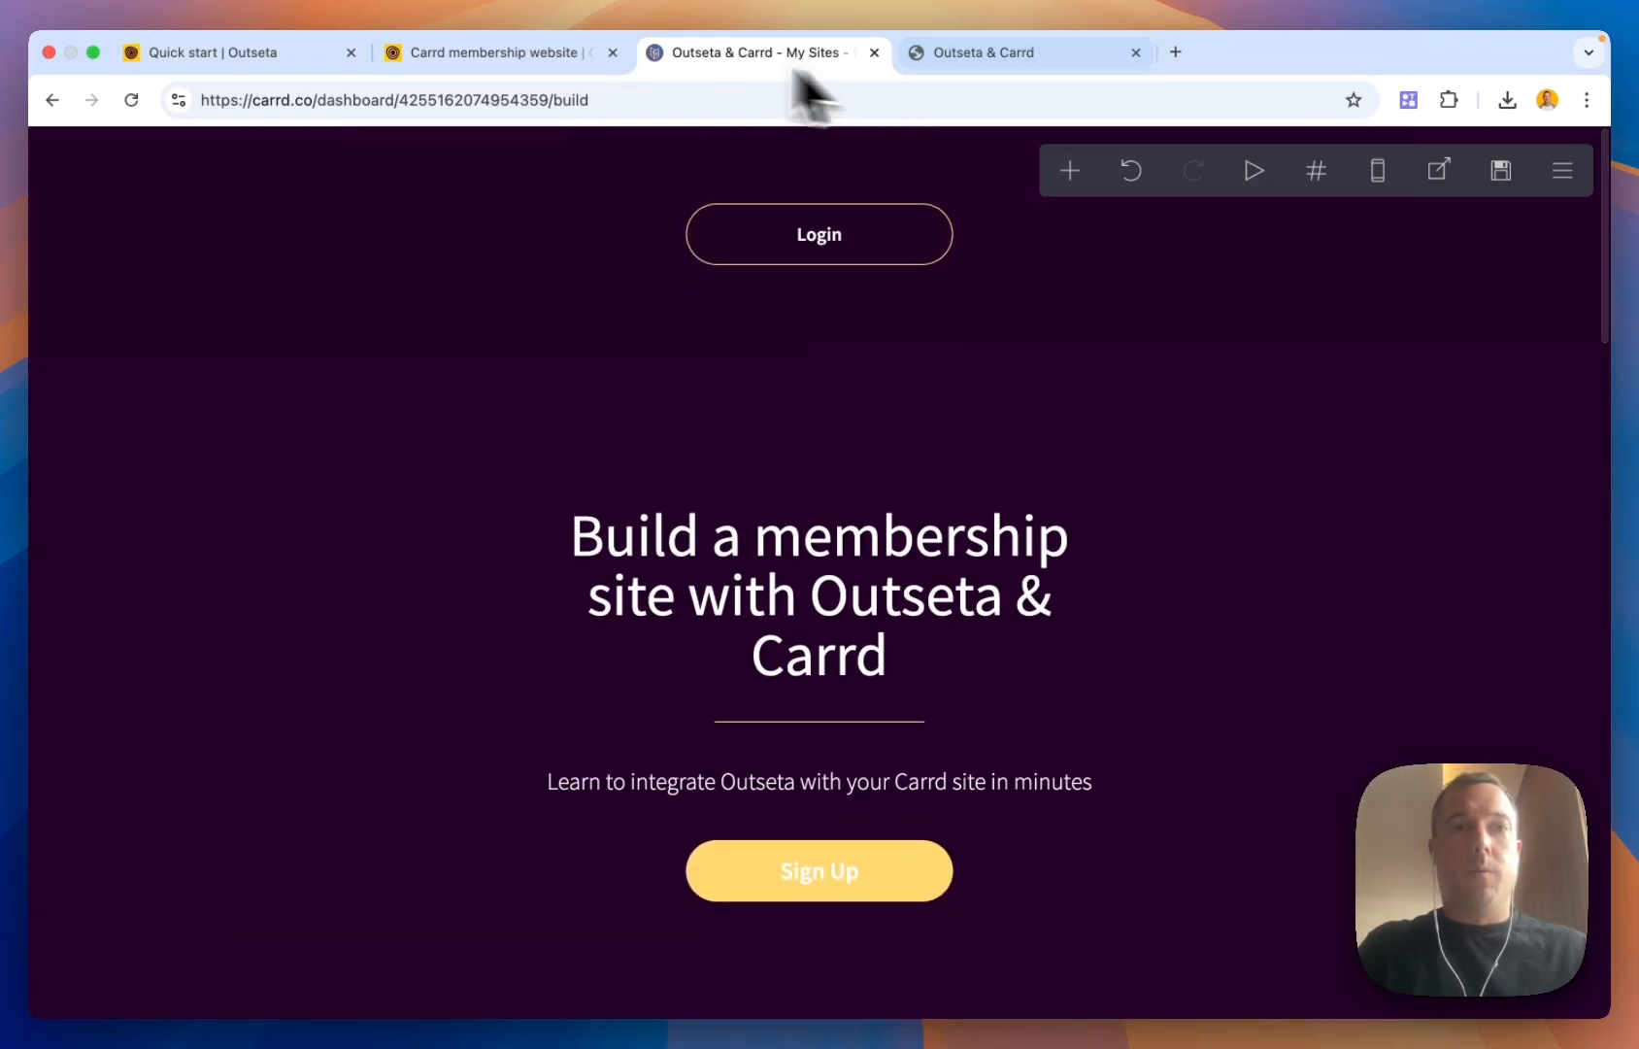
Scroll the Carrd guide to step 3 on the sign-up, login, profile and logout pop-up links
click(539, 59)
scroll(721, 573, down, 10)
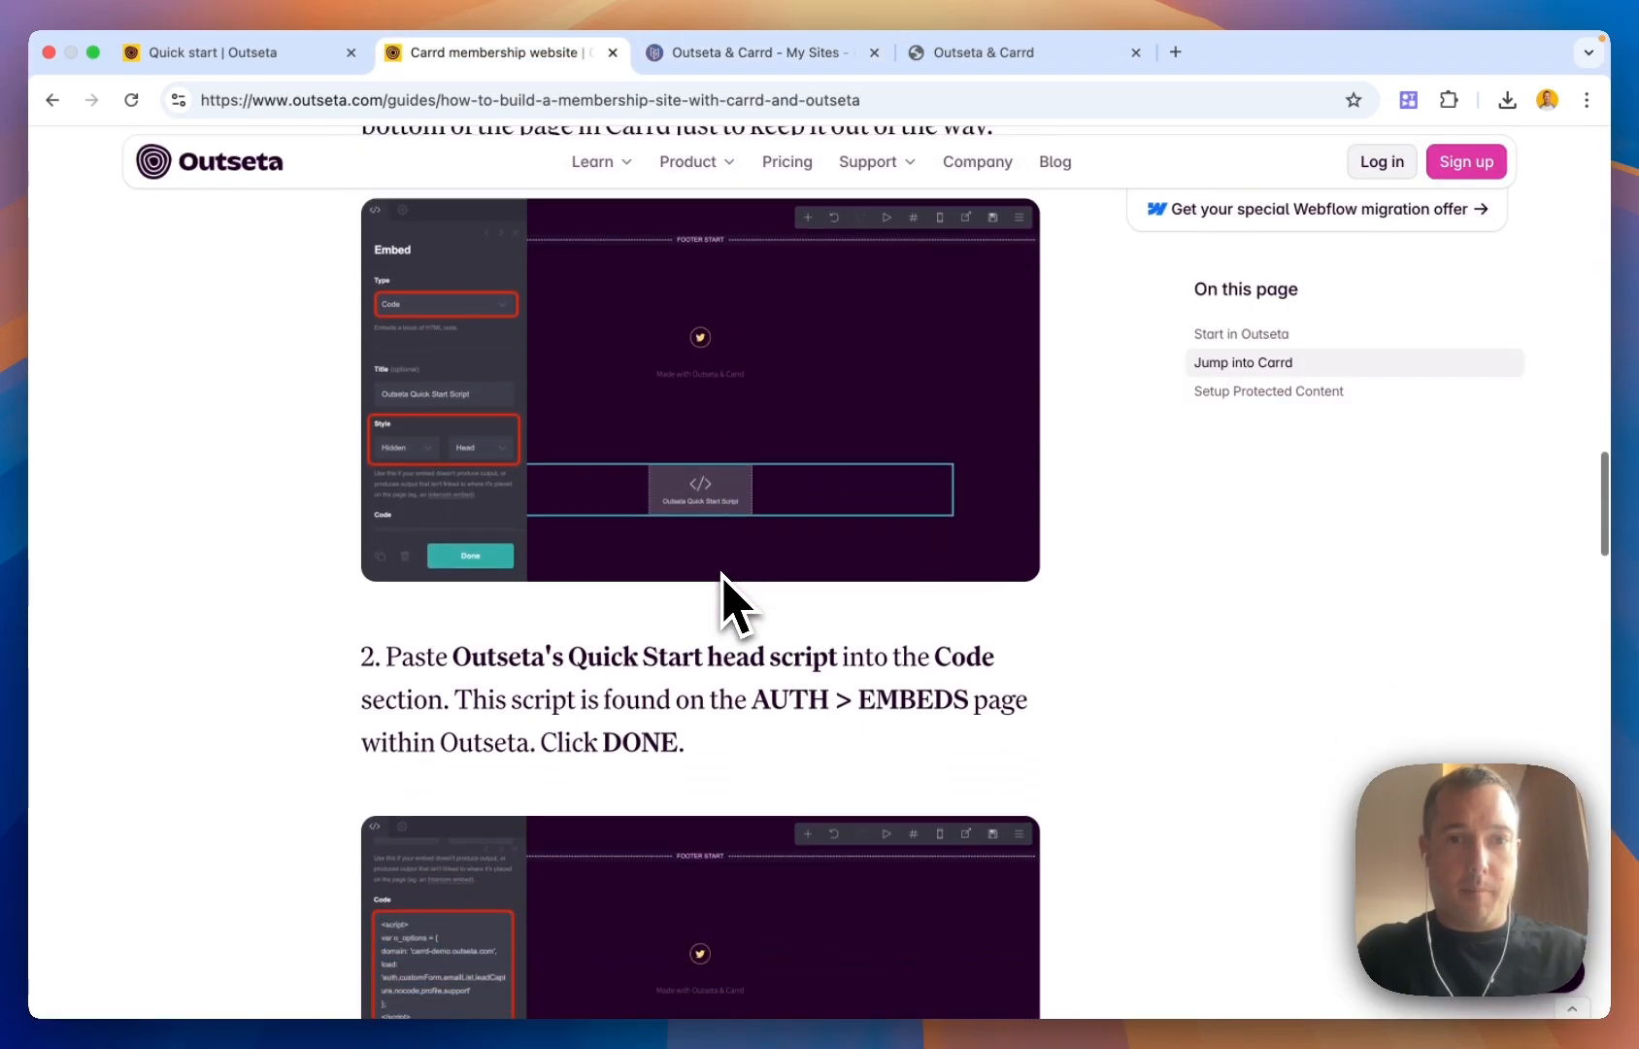
scroll(730, 602, down, 8)
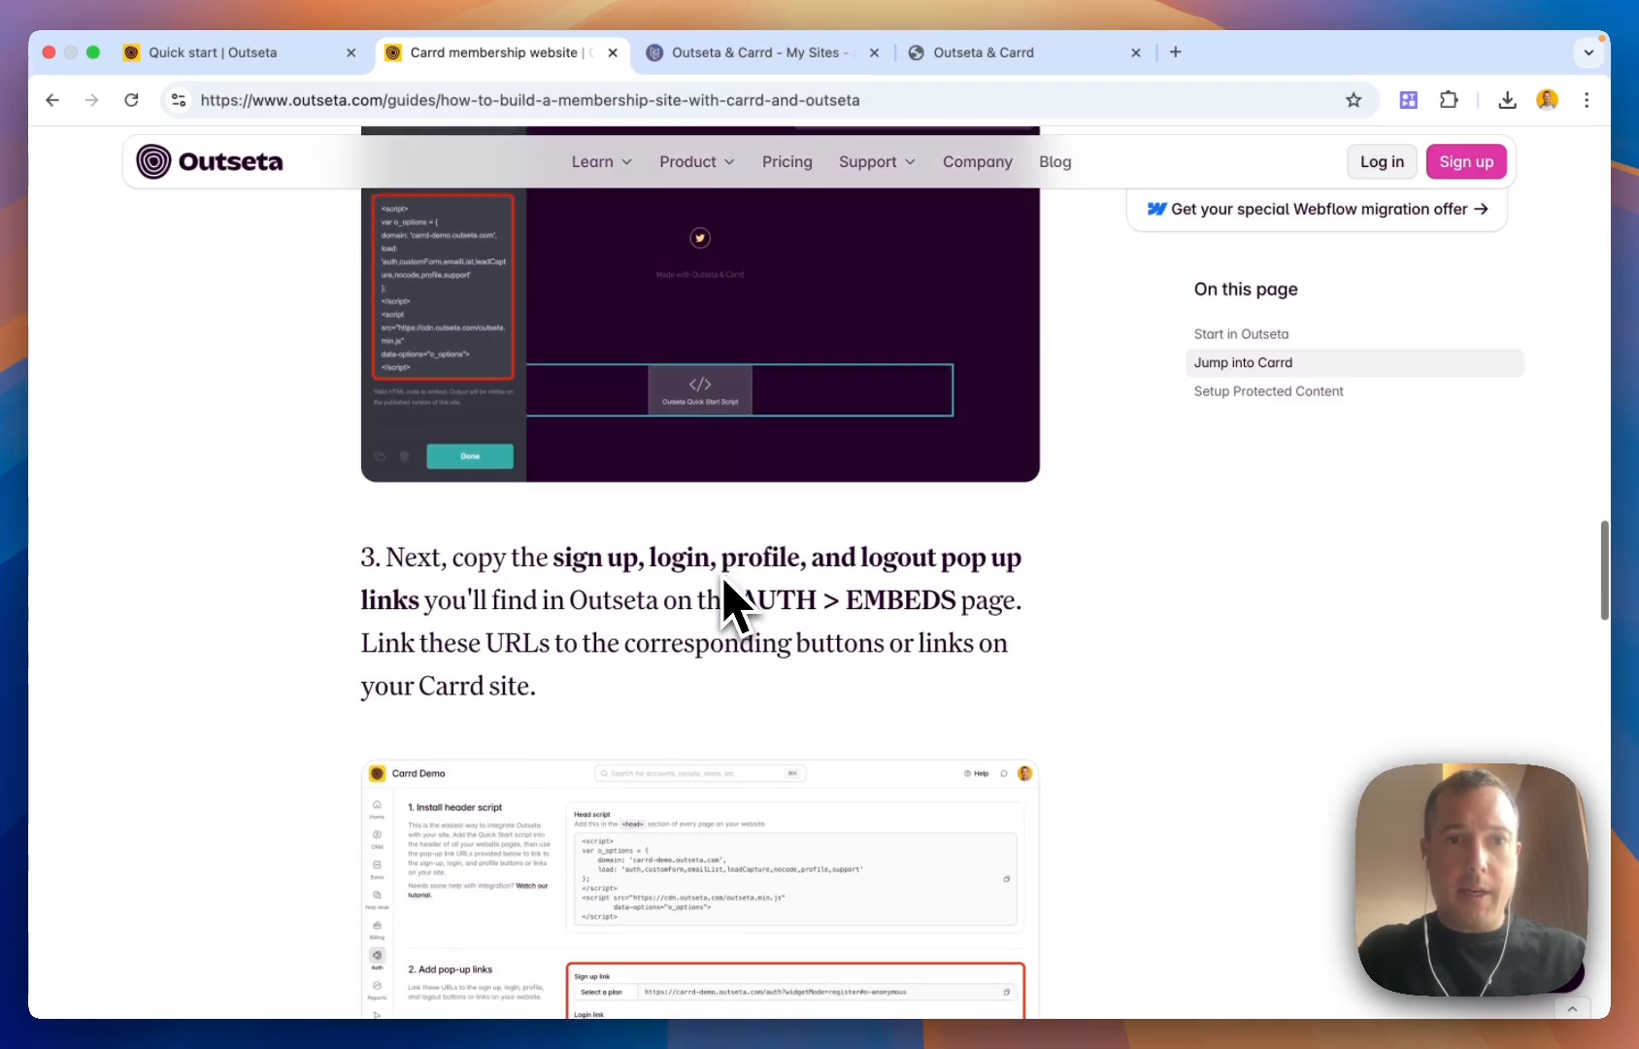
scroll(730, 607, down, 1)
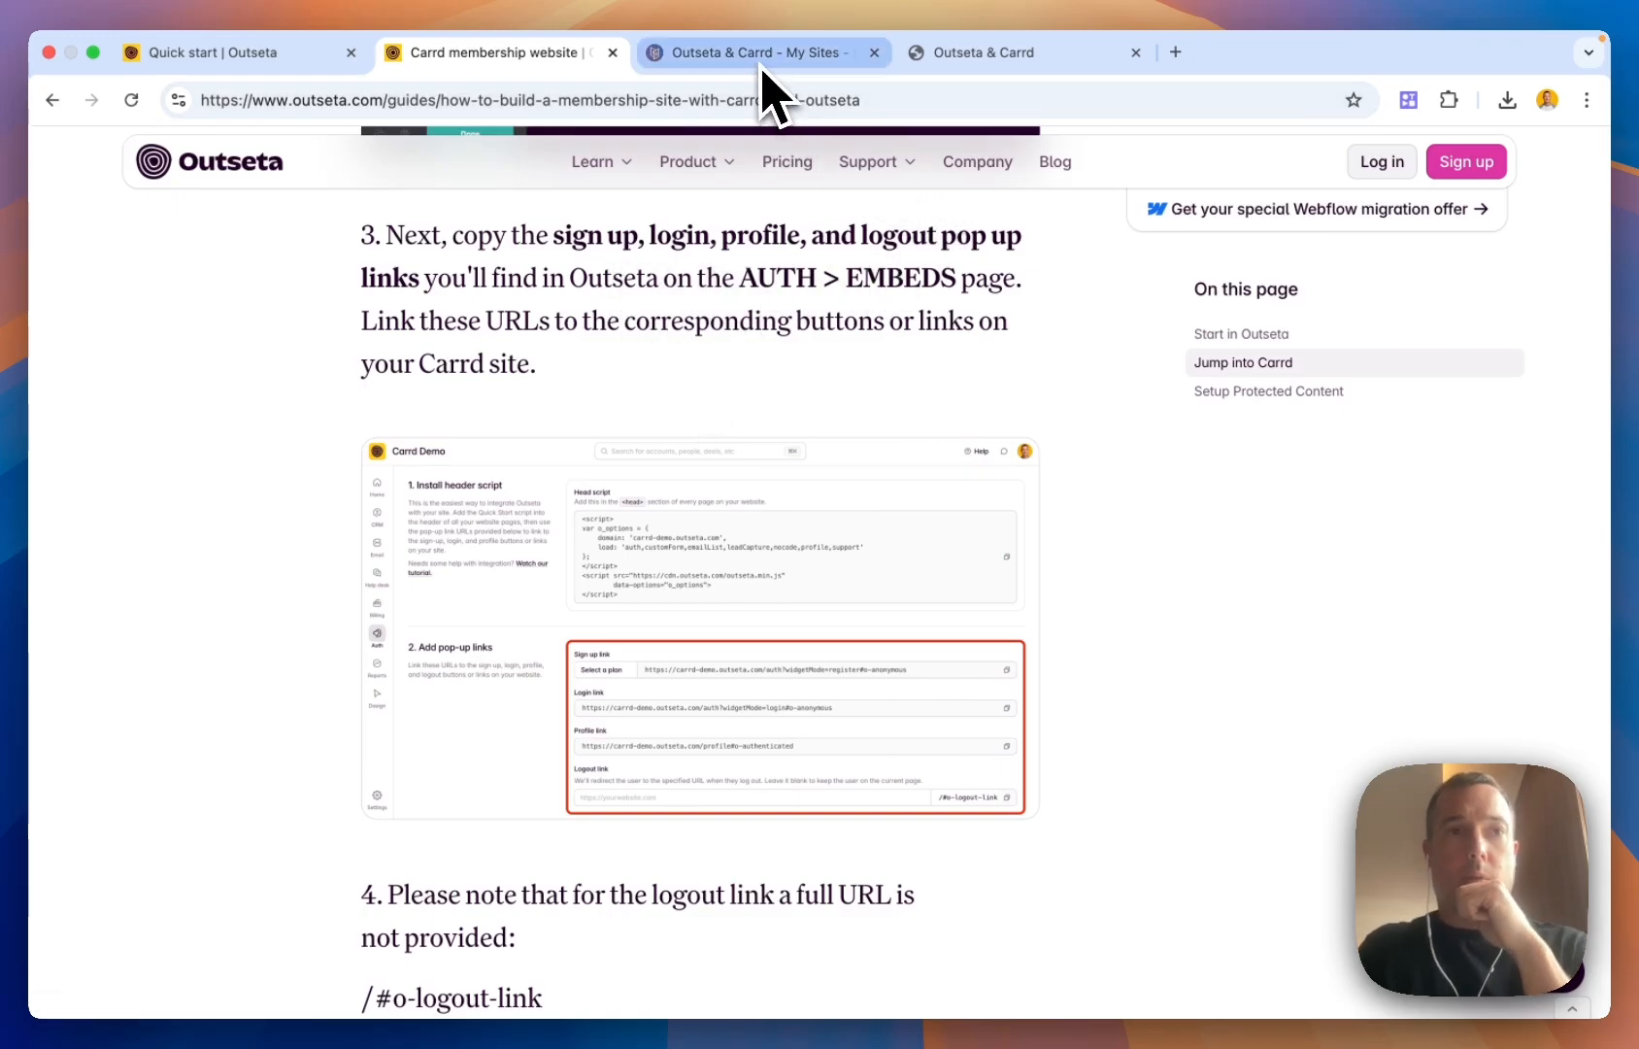
Review the pop-up links under Auth > Embeds, then check the live site's Login link
click(236, 58)
mouse_move(77, 598)
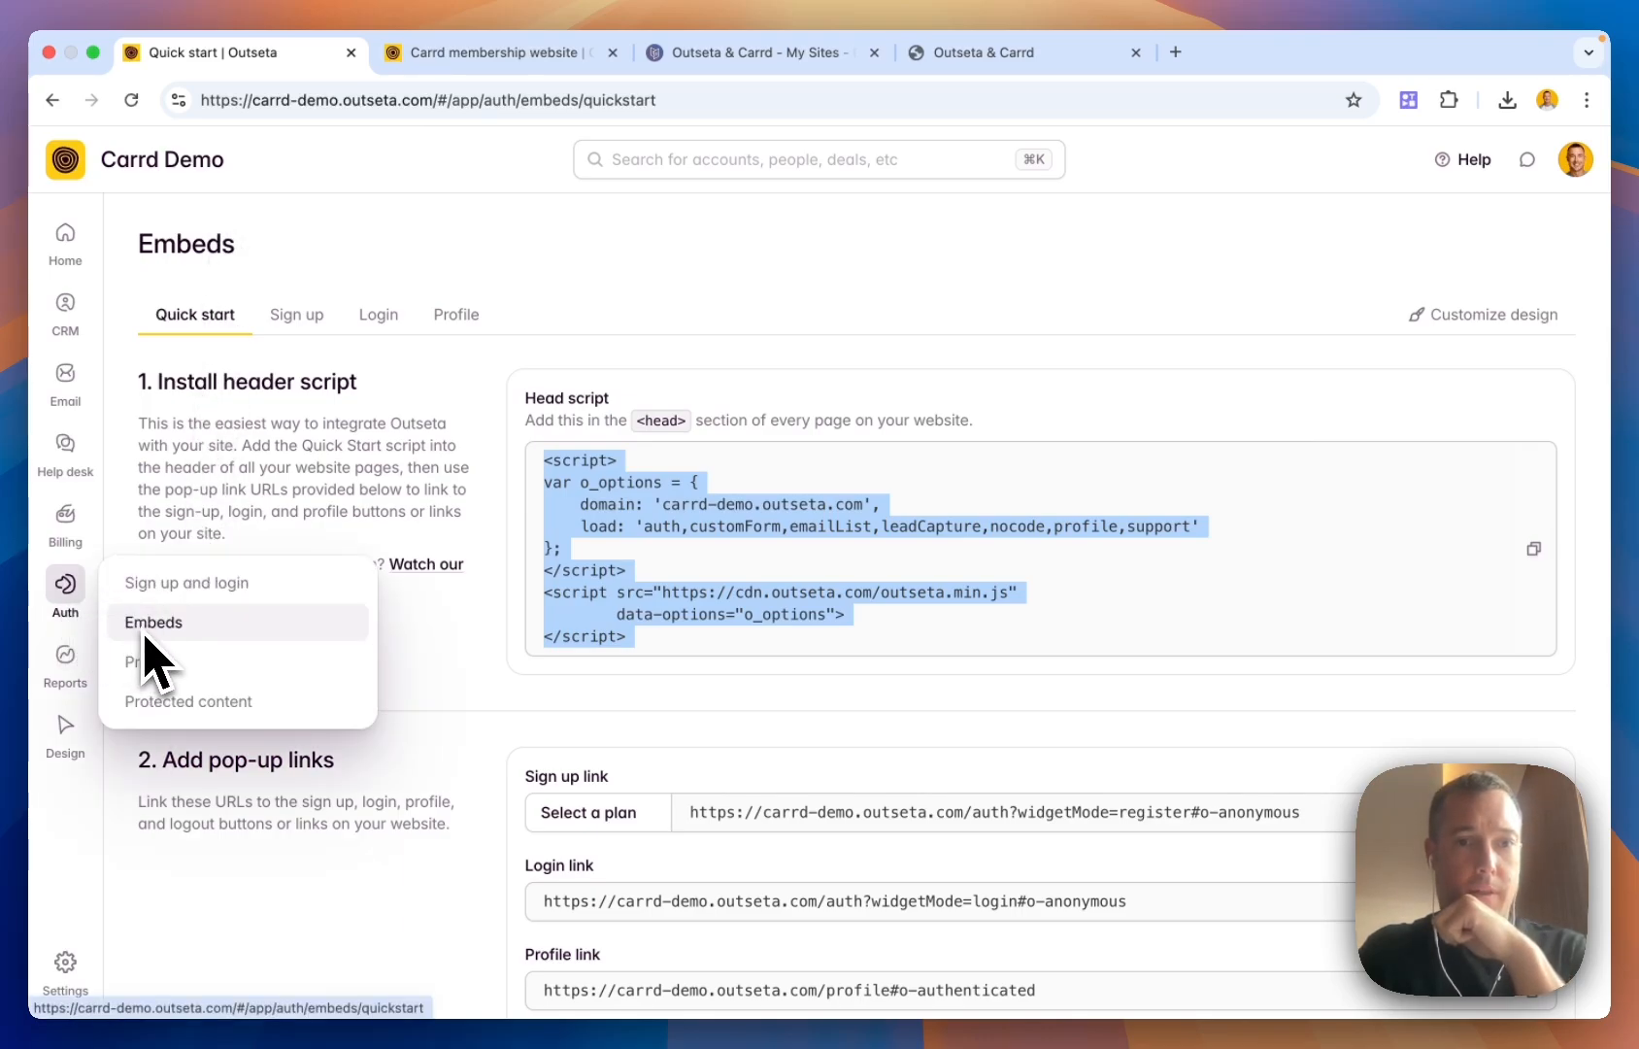
scroll(582, 661, down, 3)
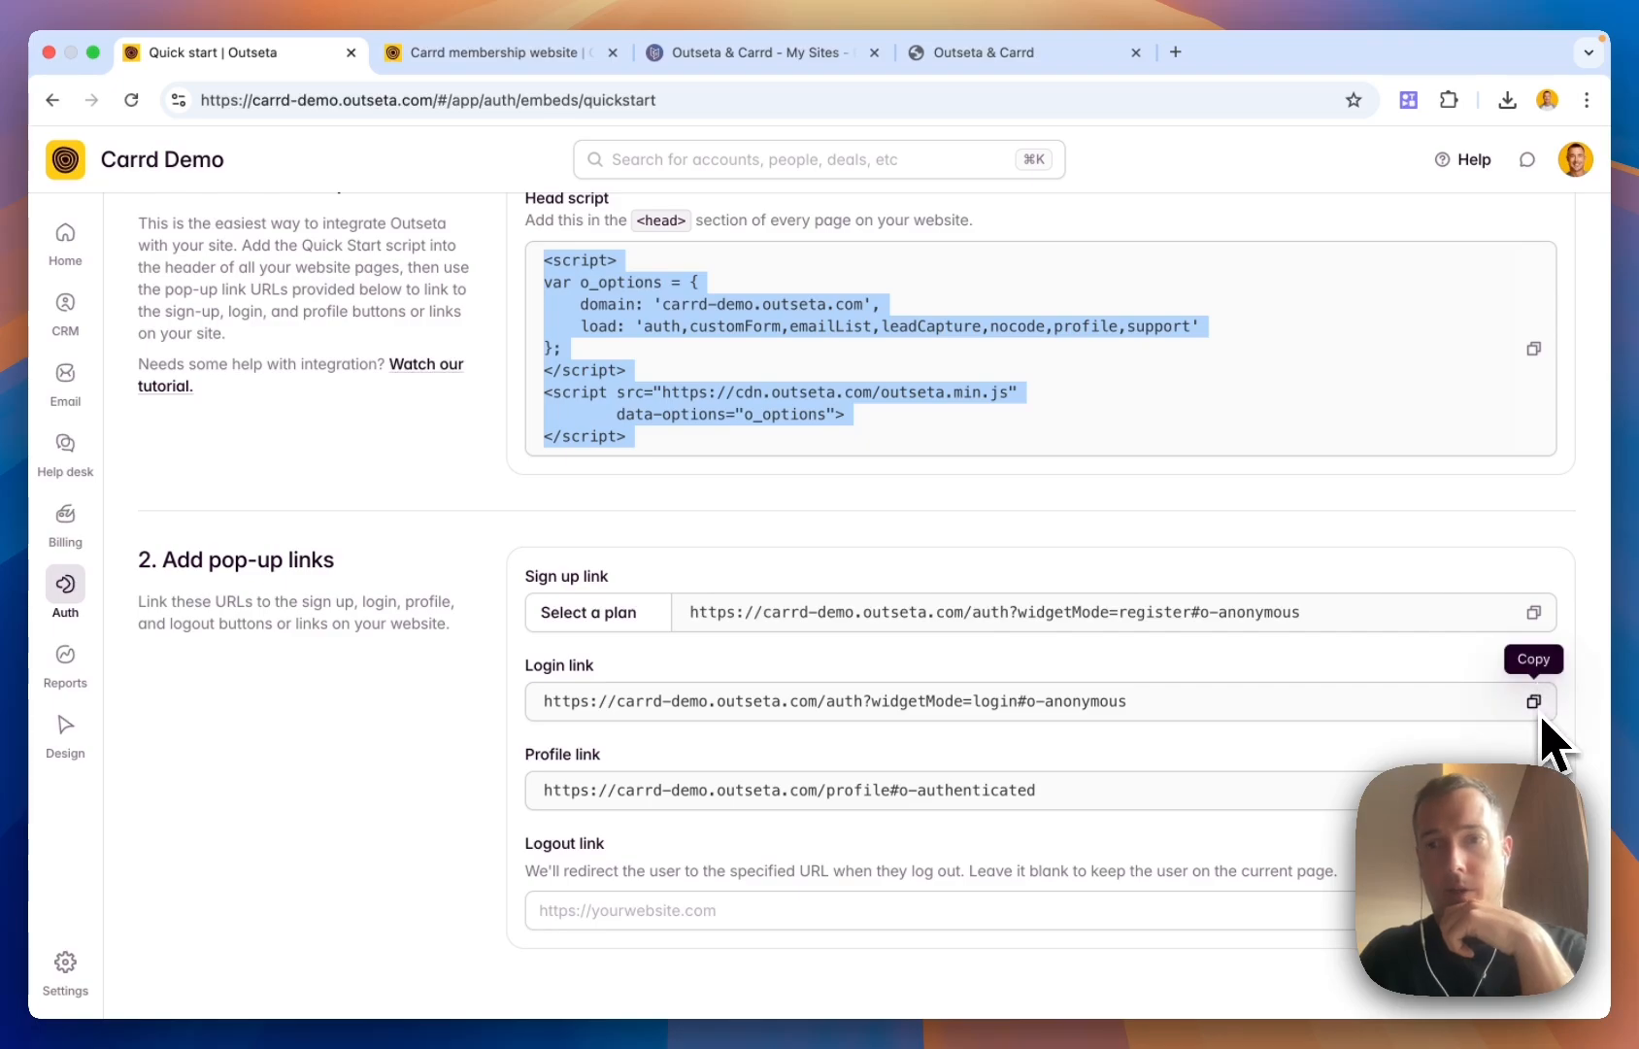
click(1028, 48)
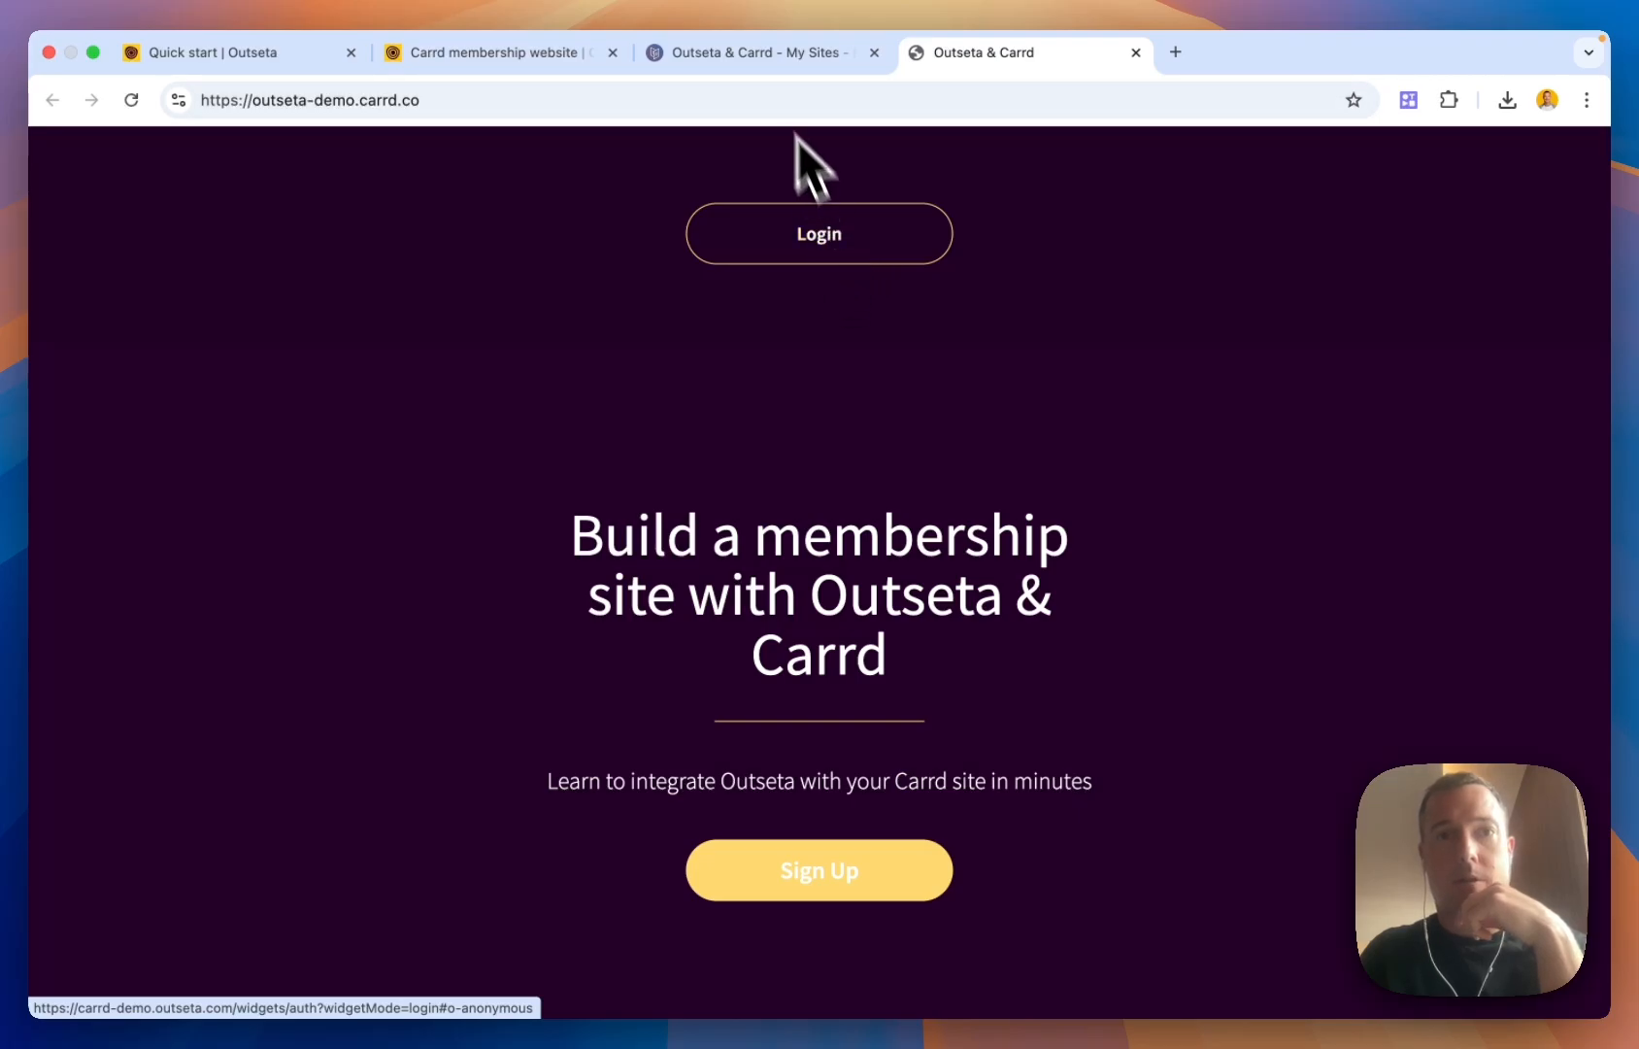
Check that the Carrd Login button's URL is Outseta's carrd-demo login pop-up link
click(754, 55)
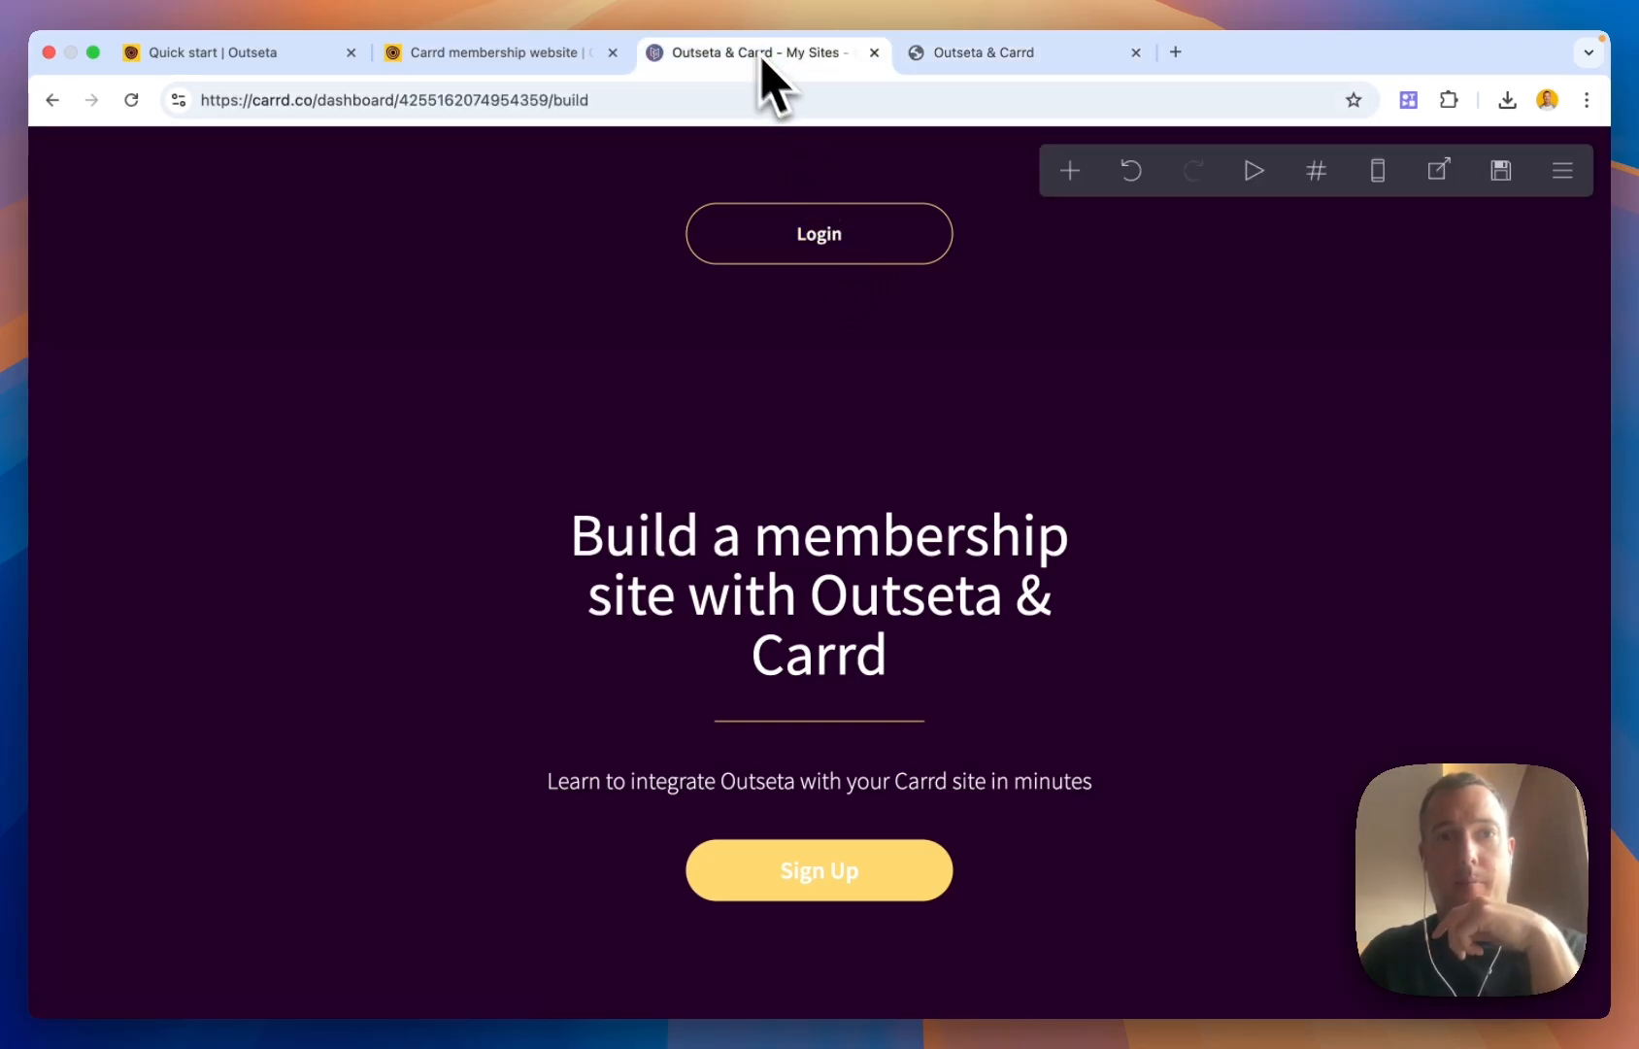
click(858, 238)
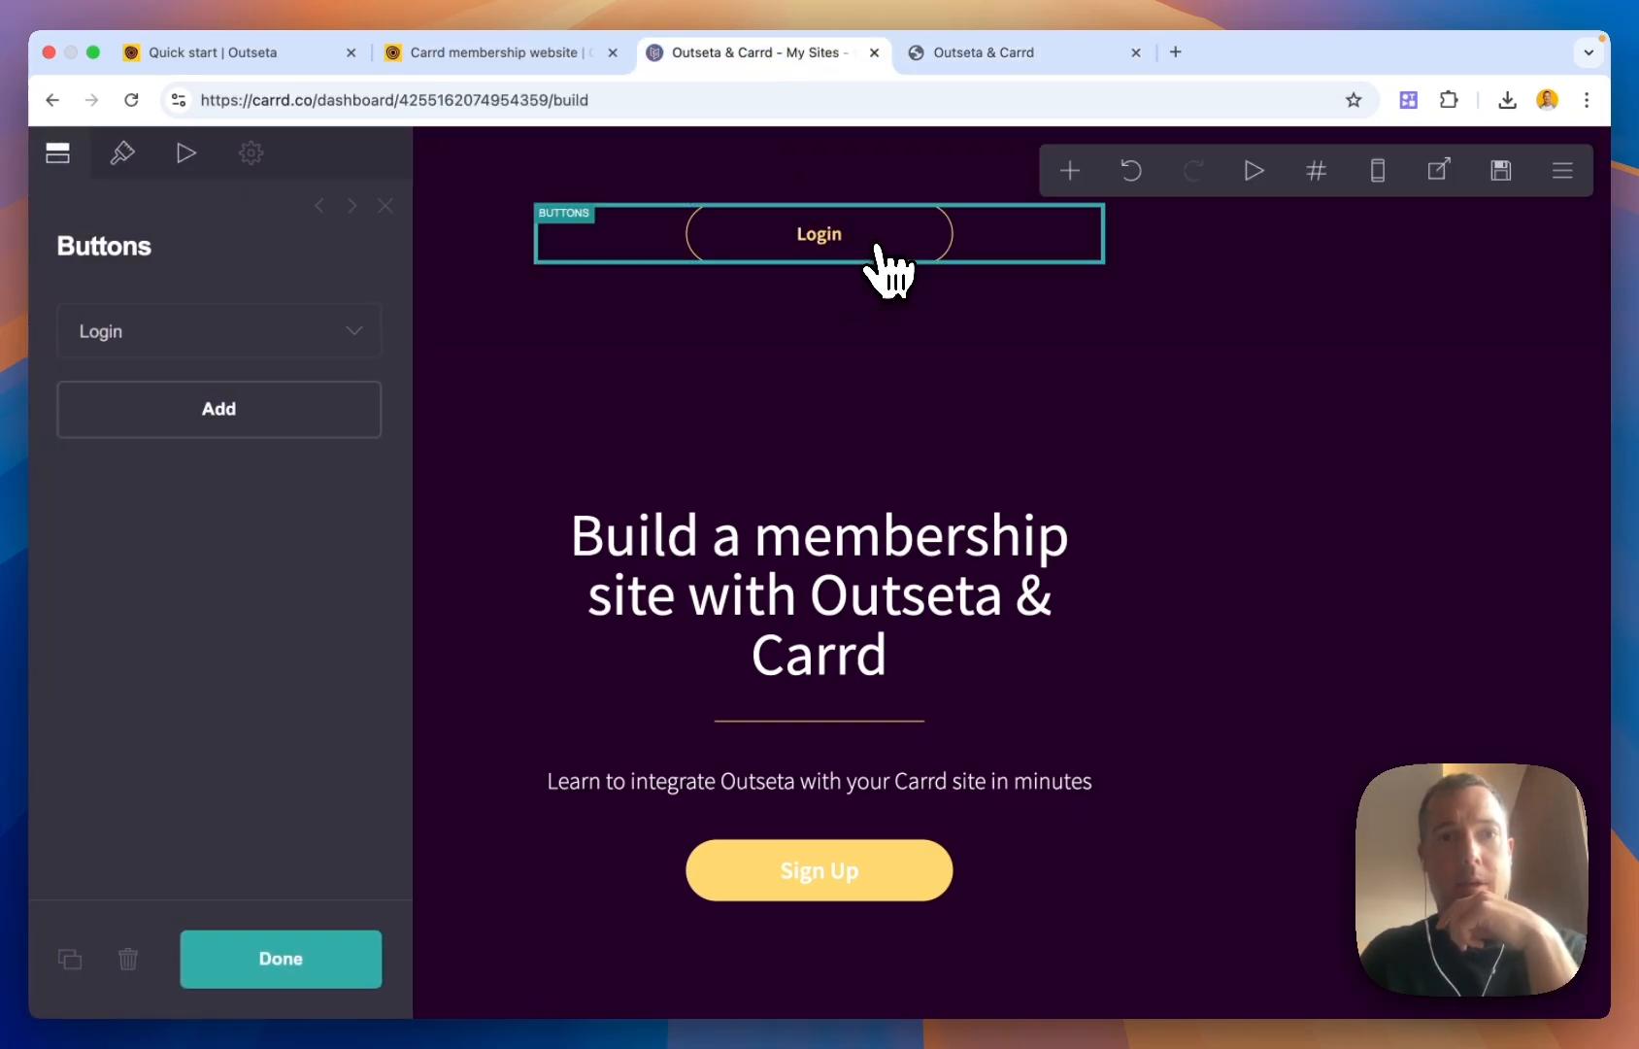
click(335, 345)
click(255, 588)
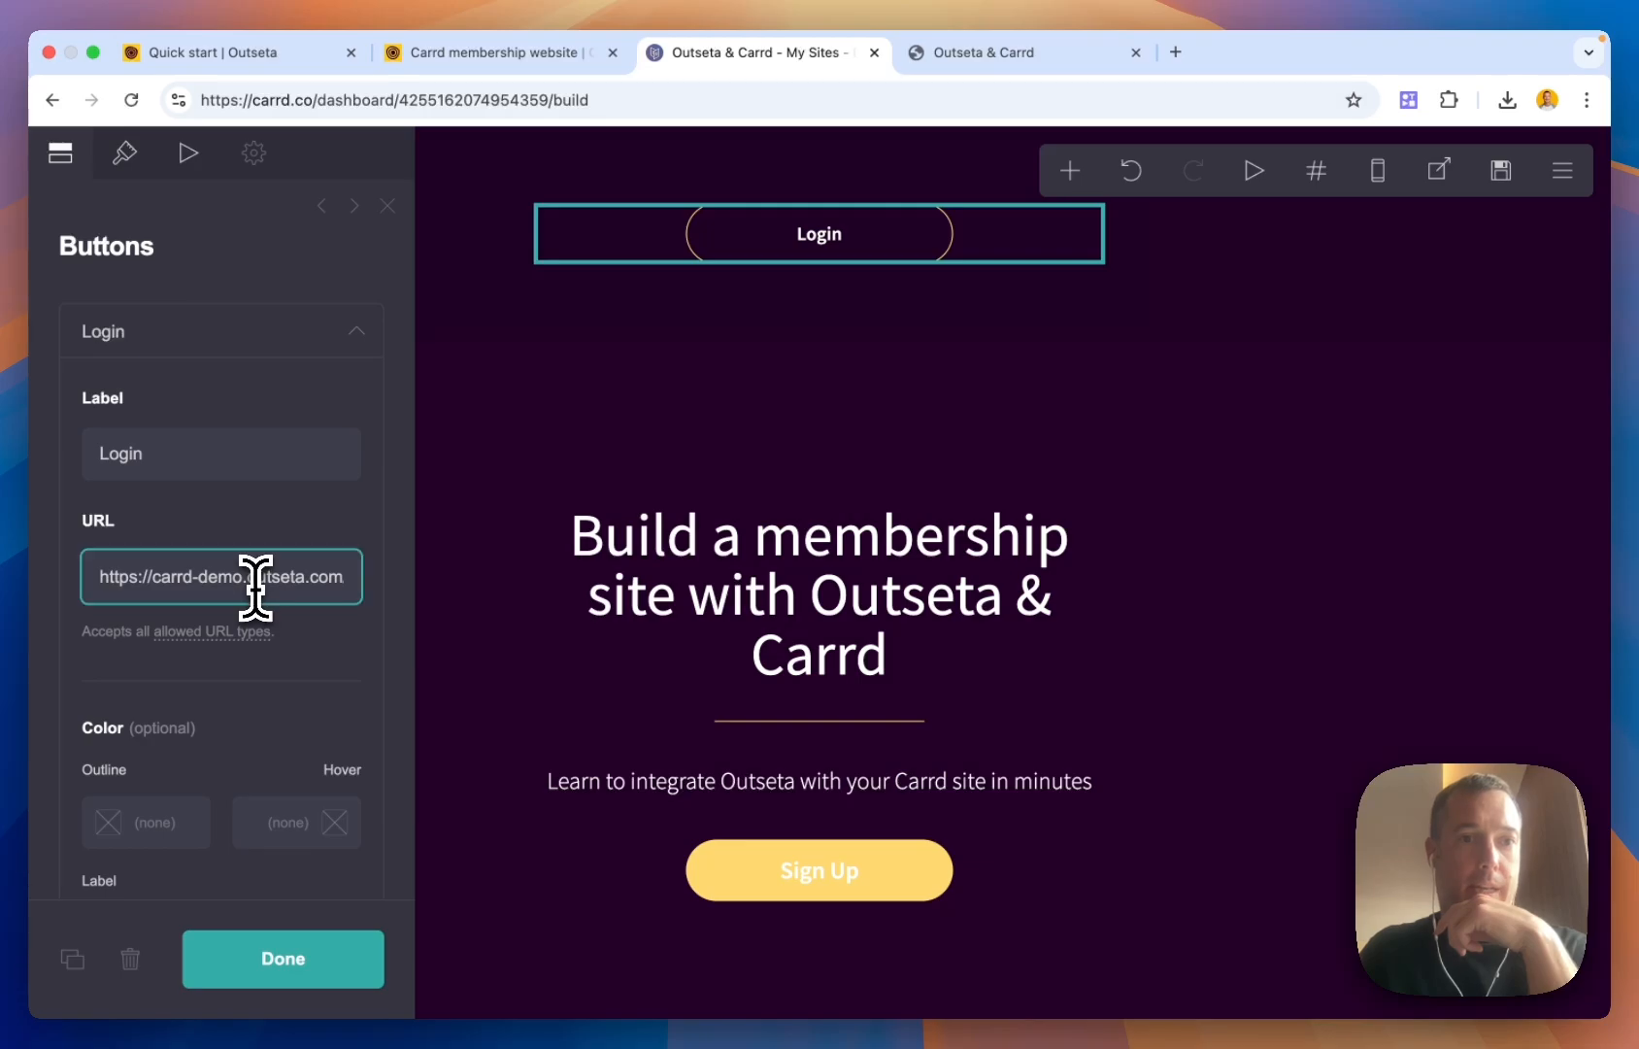
scroll(255, 587, right, 1)
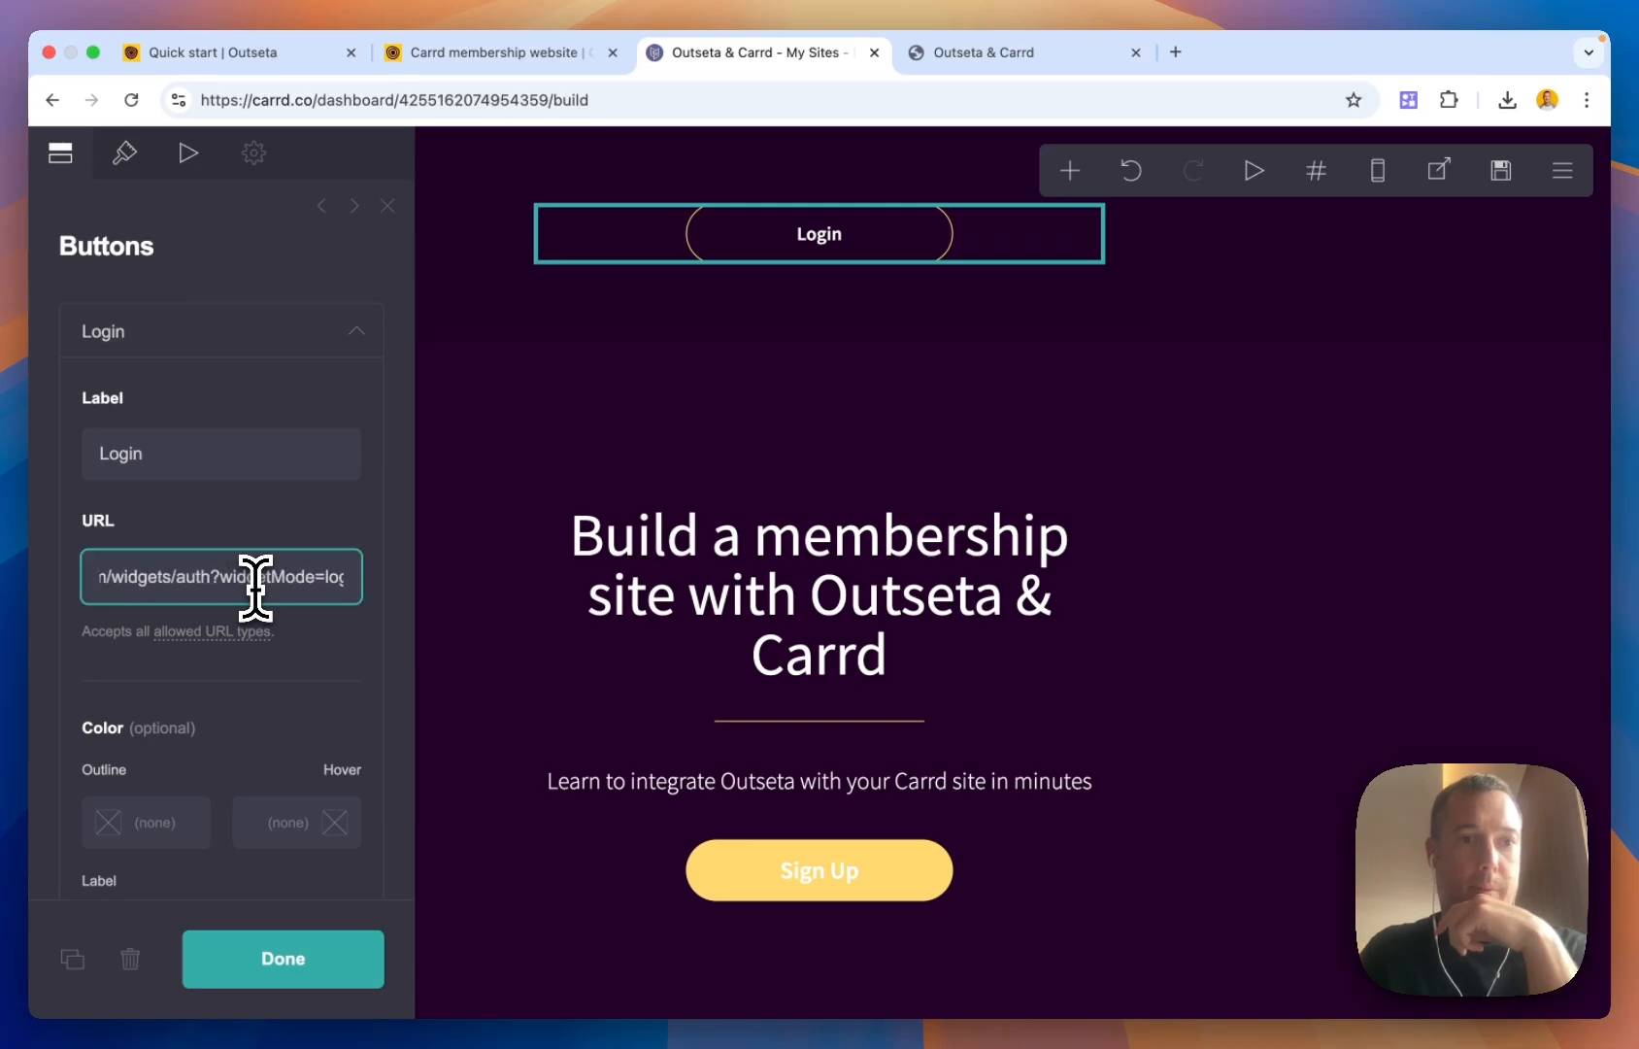
click(325, 956)
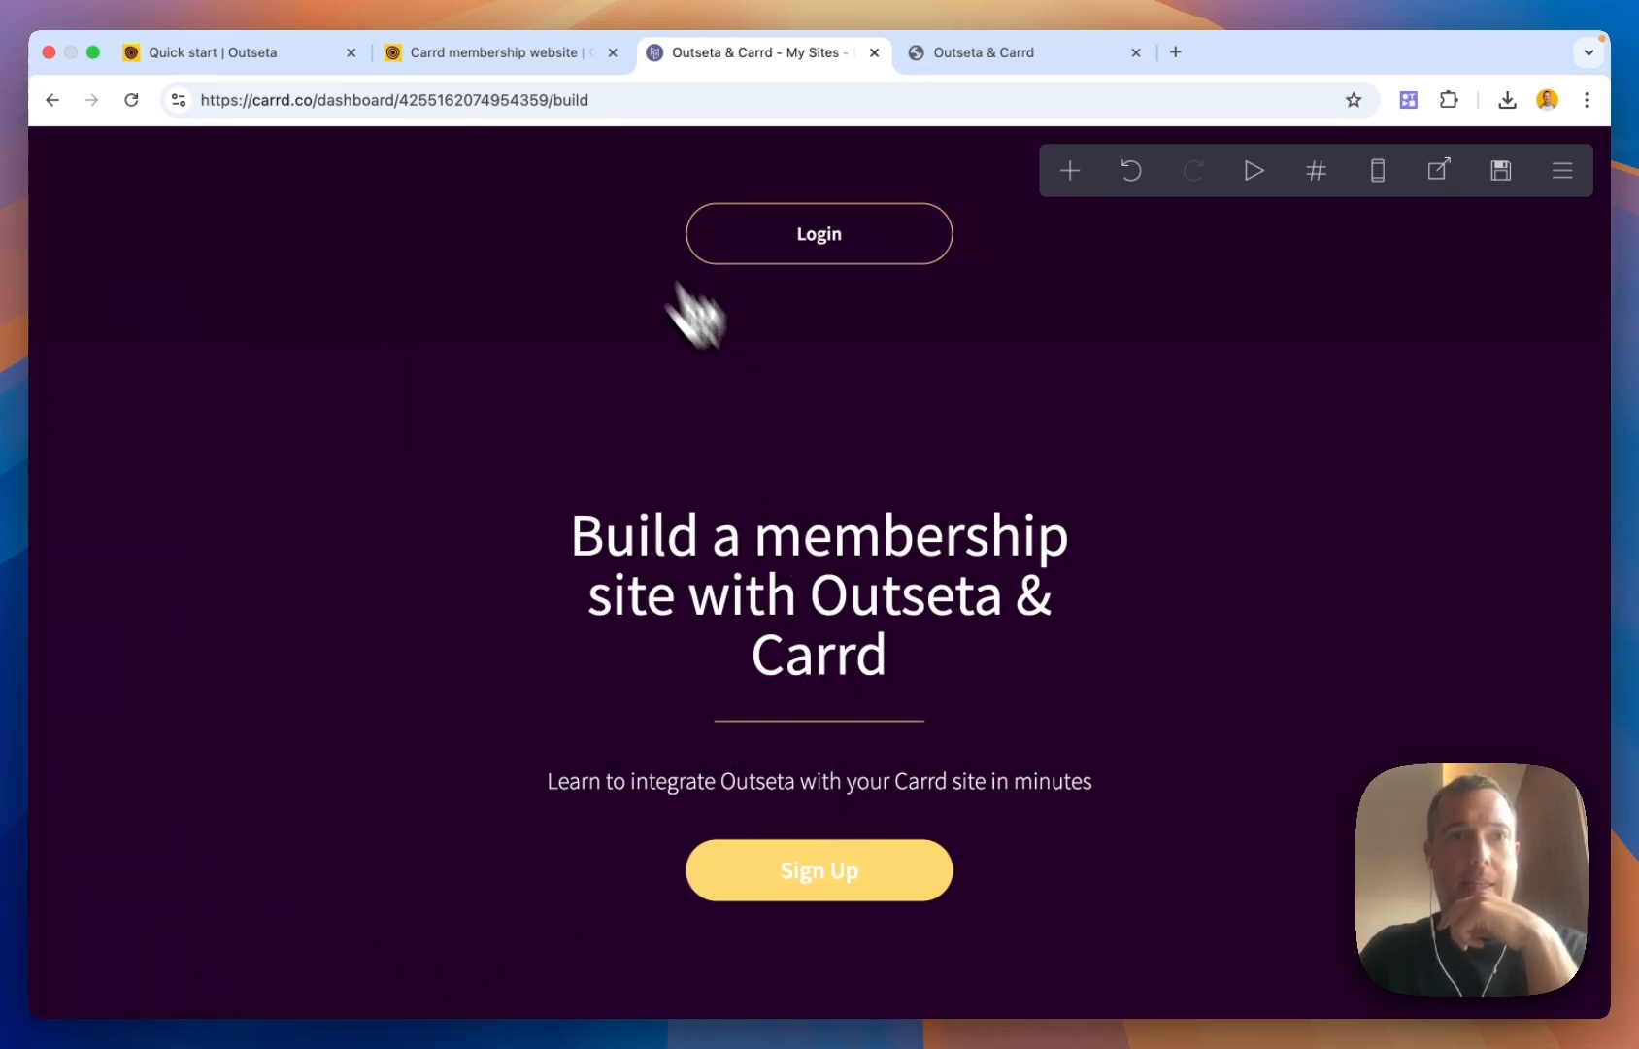
Check the Sign Up button's URL against Outseta's carrd-demo.outseta.com pop-up links
click(529, 57)
click(287, 56)
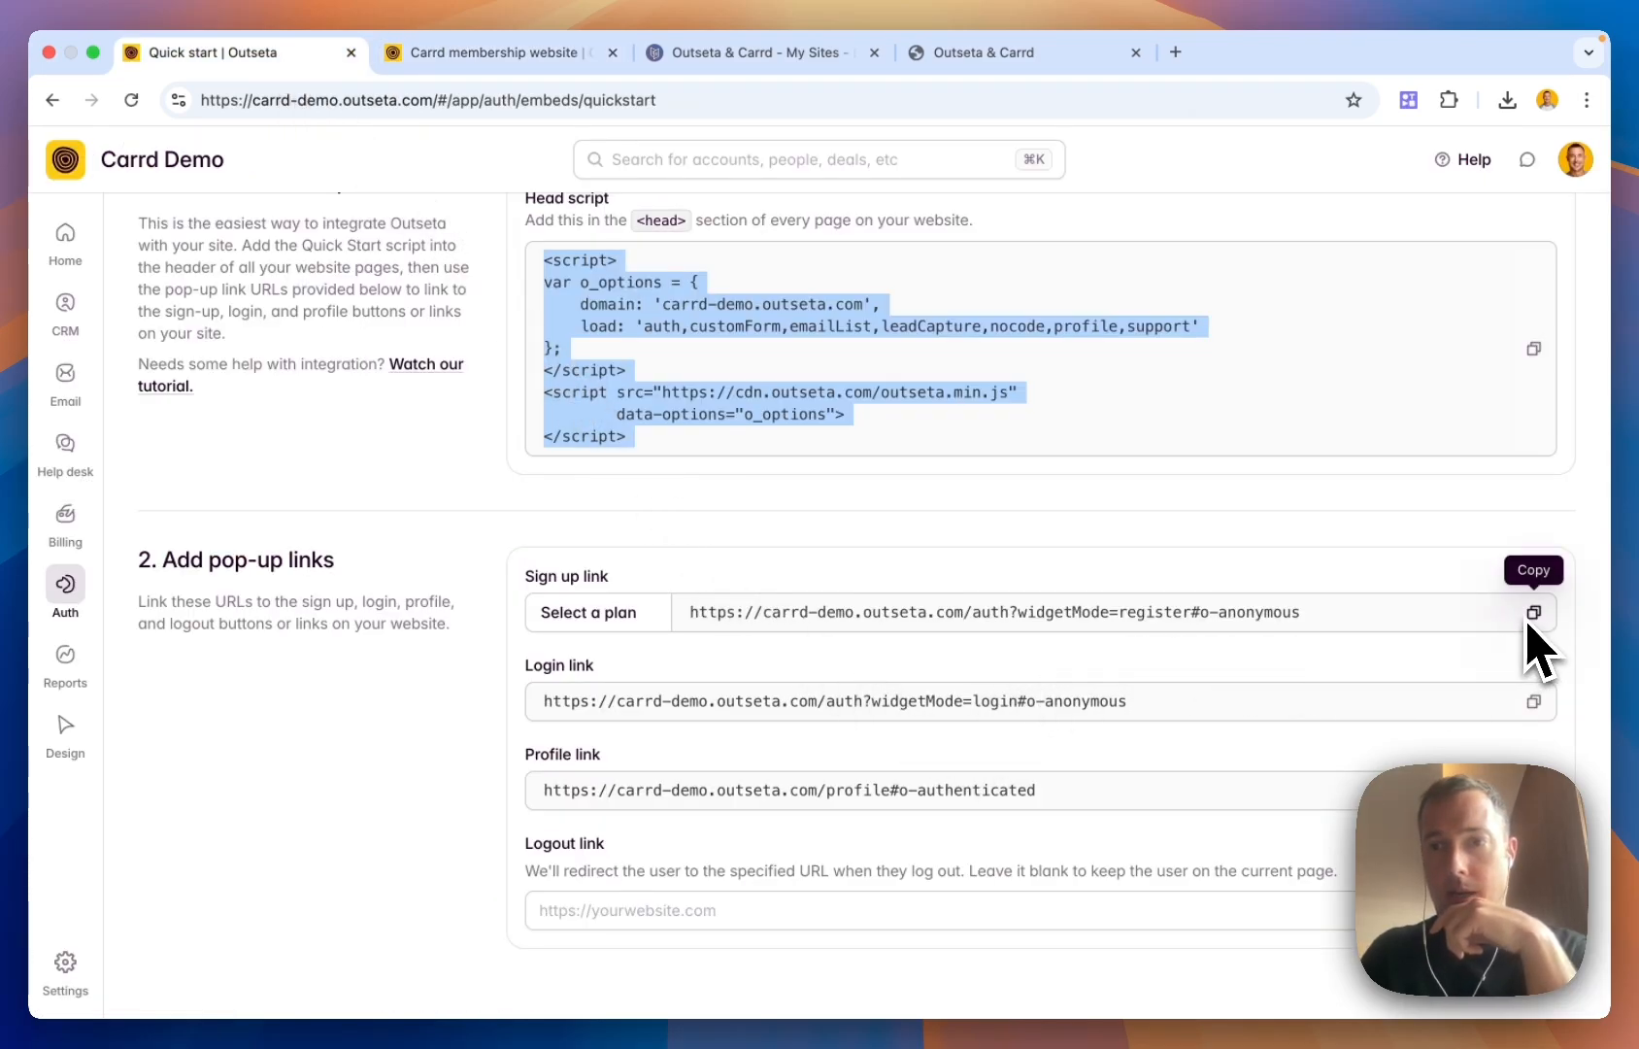
click(802, 64)
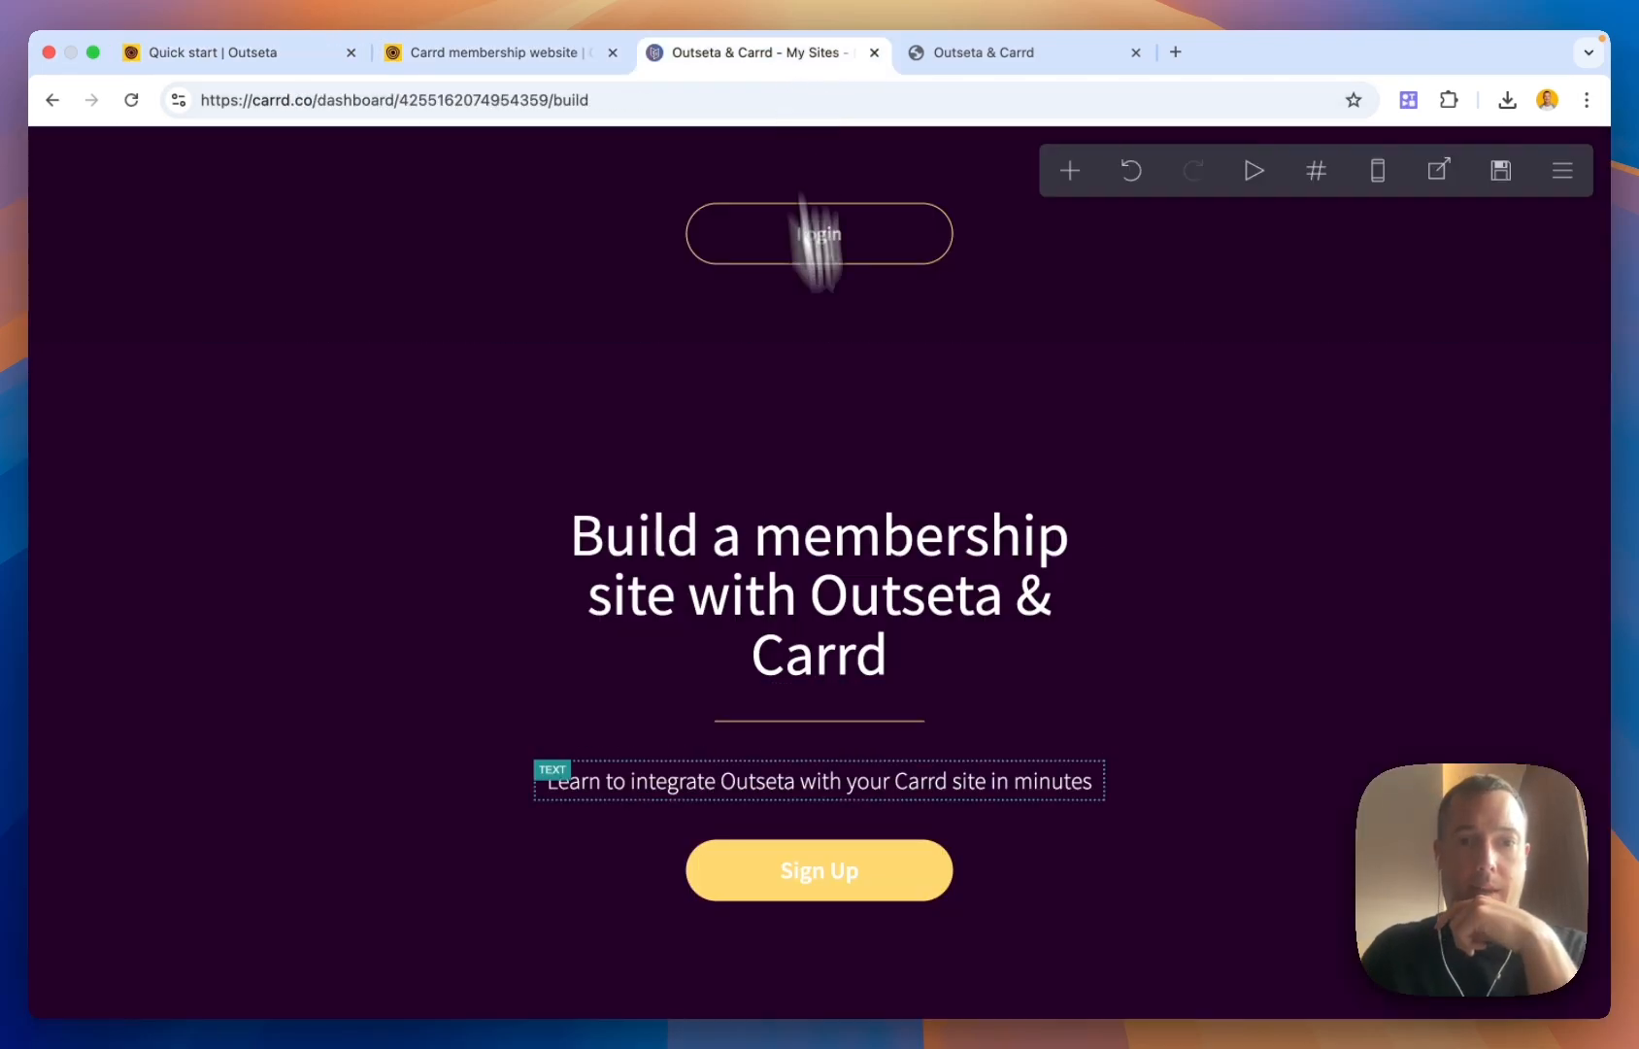
click(908, 871)
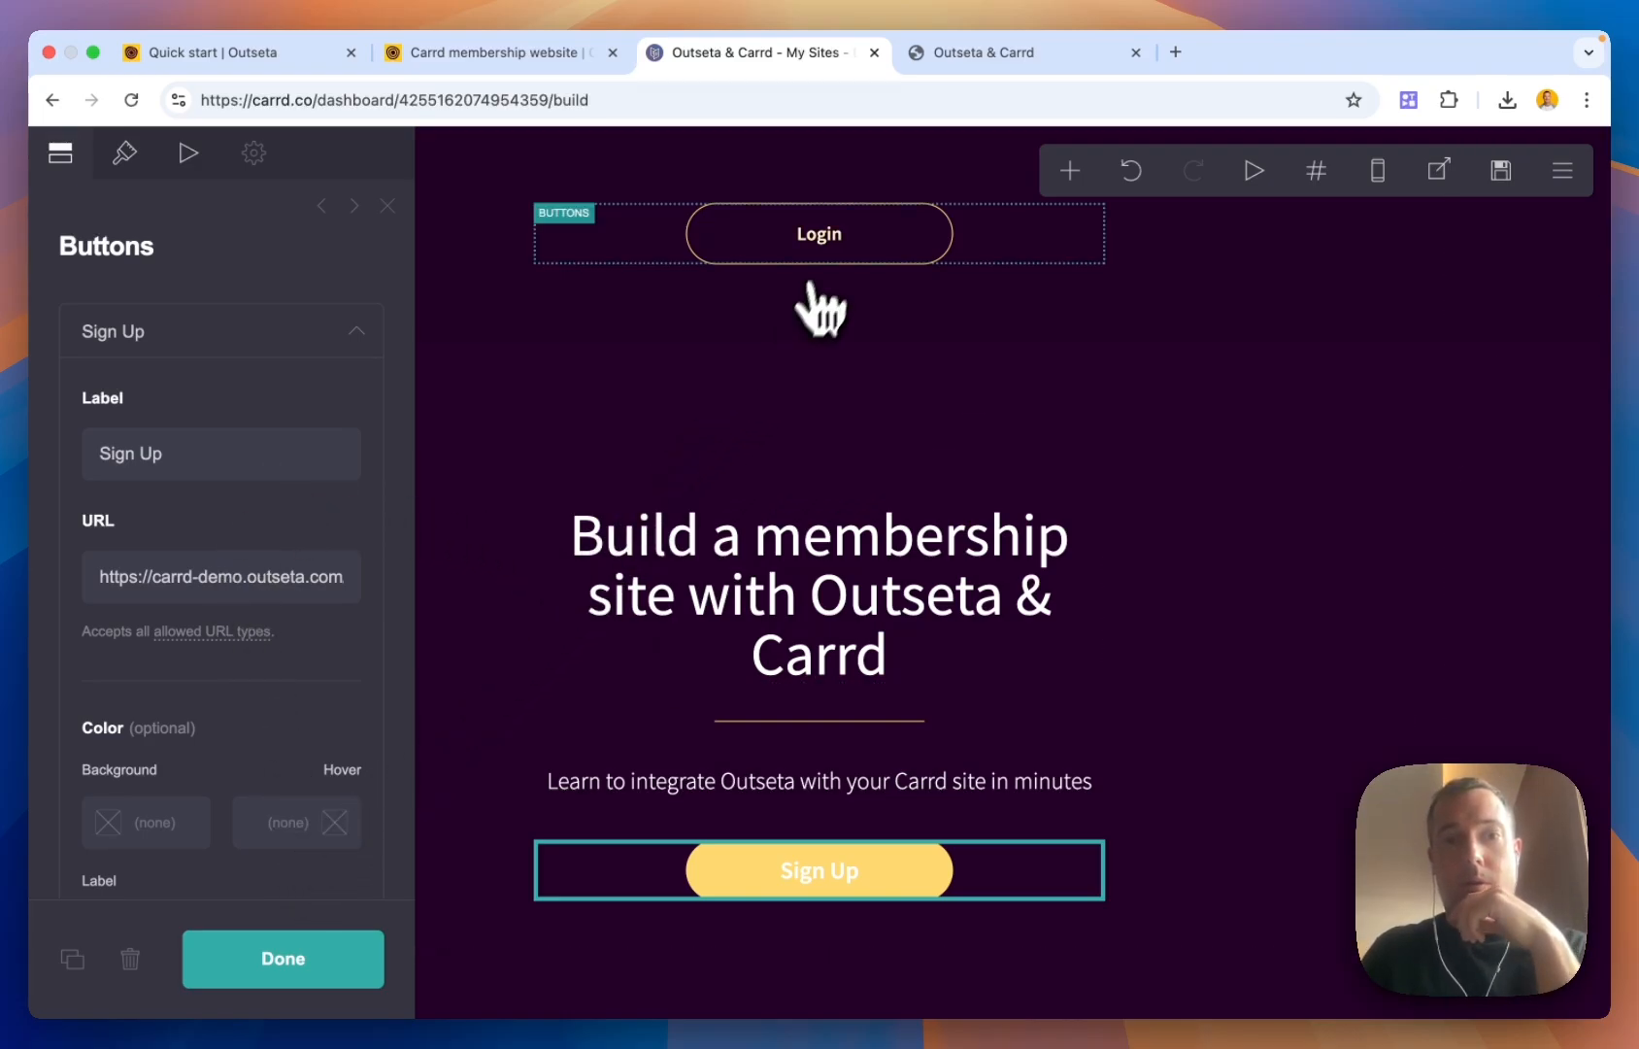
scroll(933, 680, down, 10)
scroll(971, 827, down, 10)
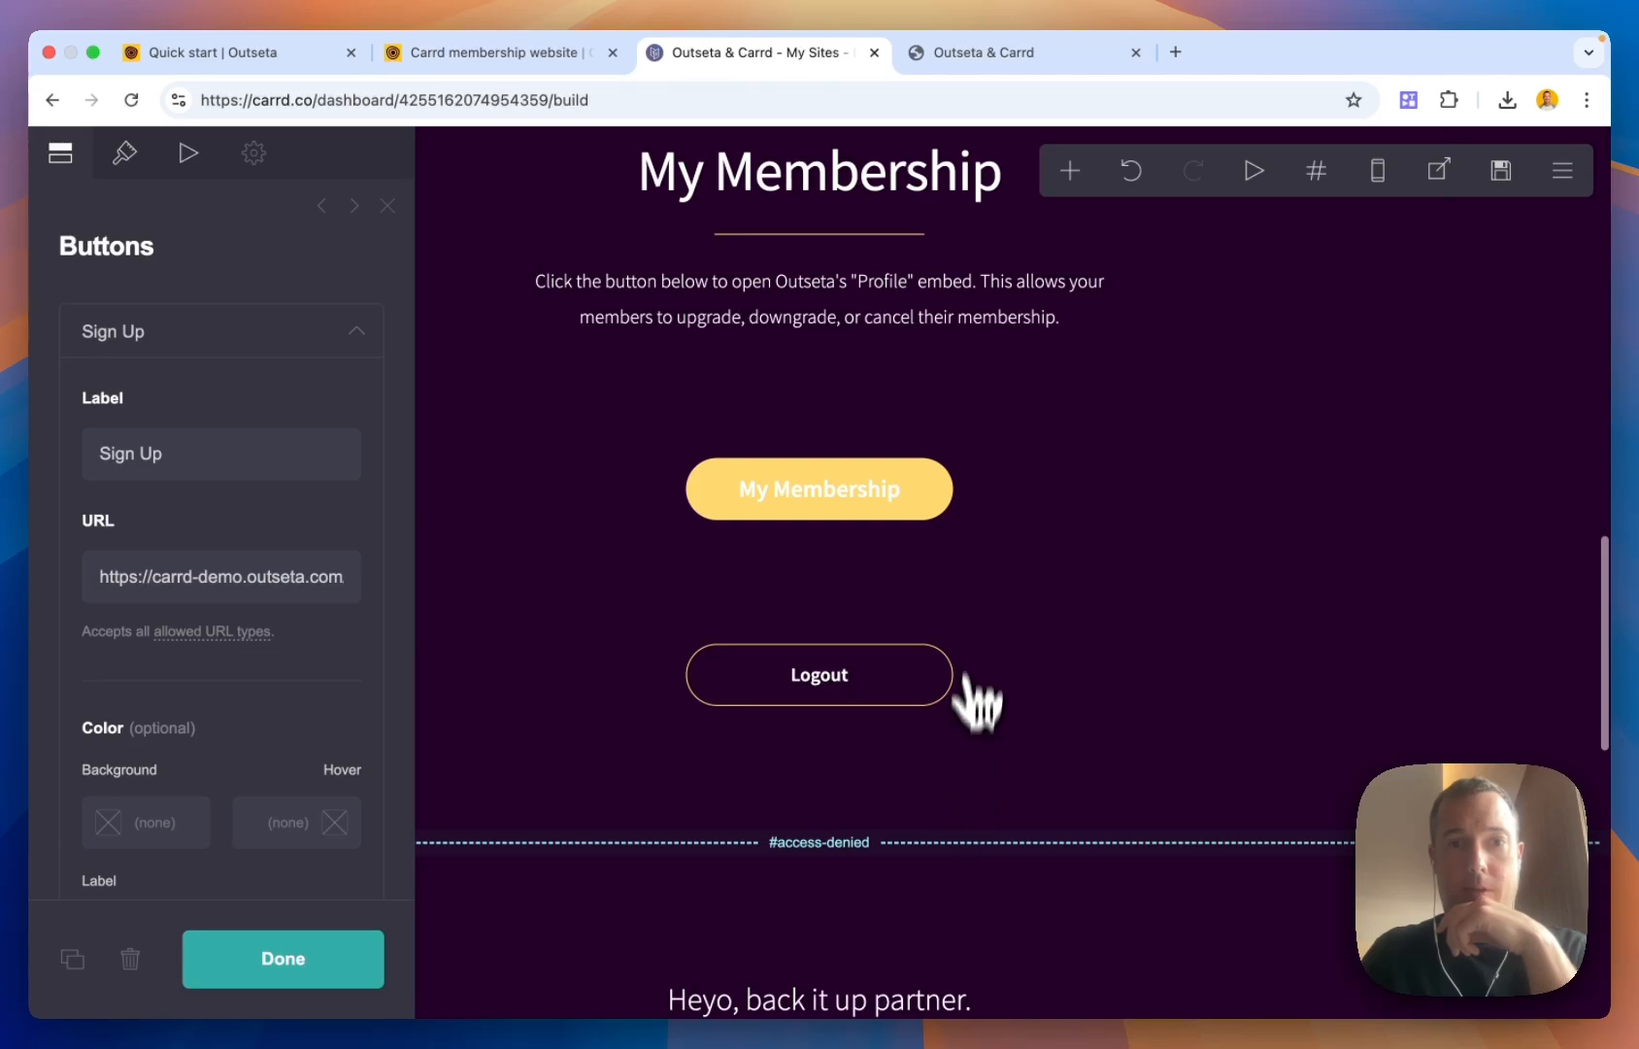
scroll(977, 695, down, 3)
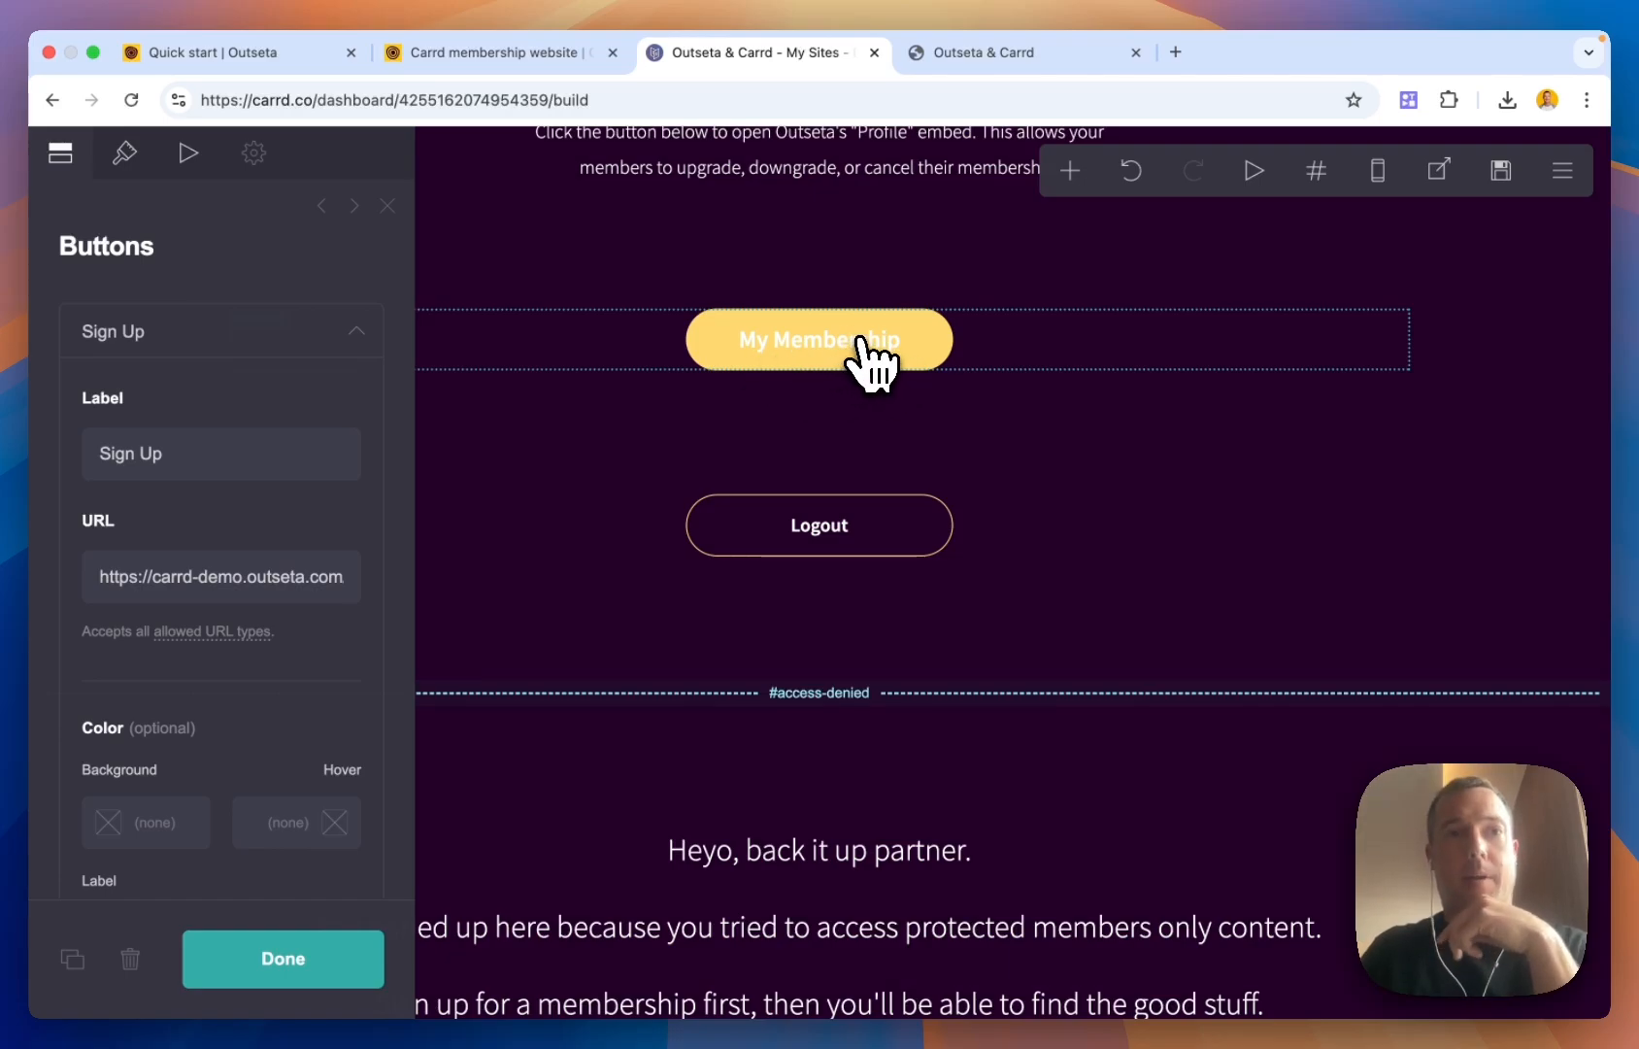
click(292, 60)
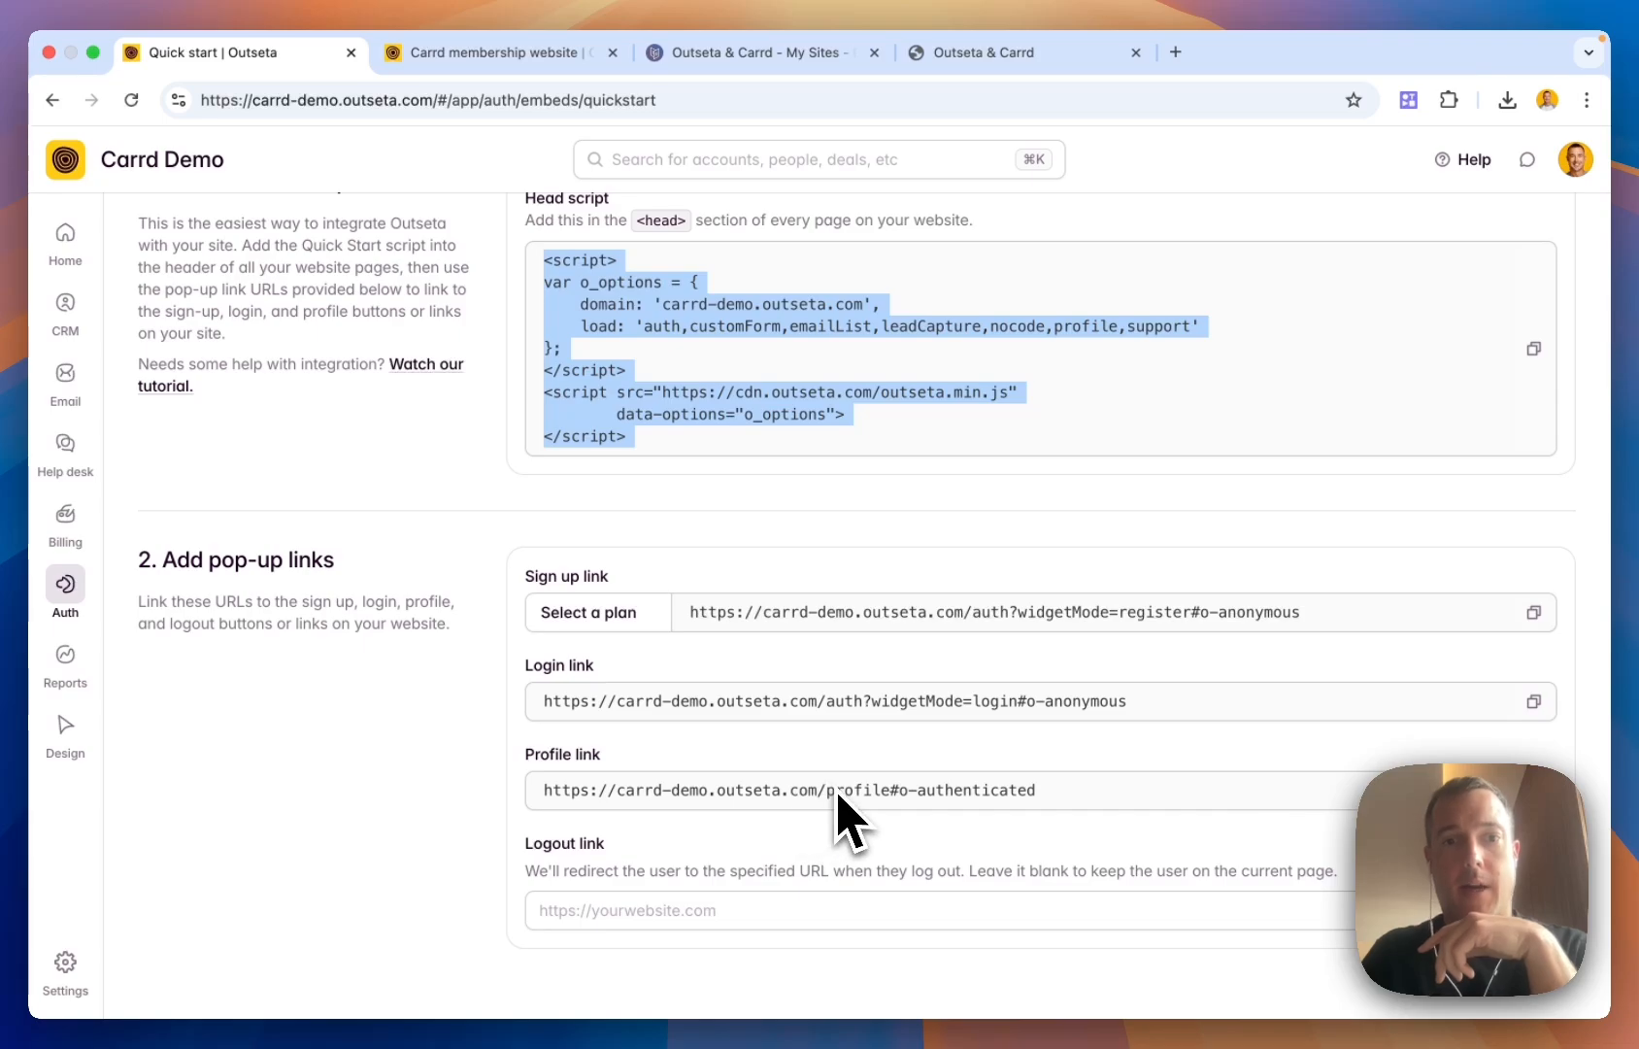
click(529, 57)
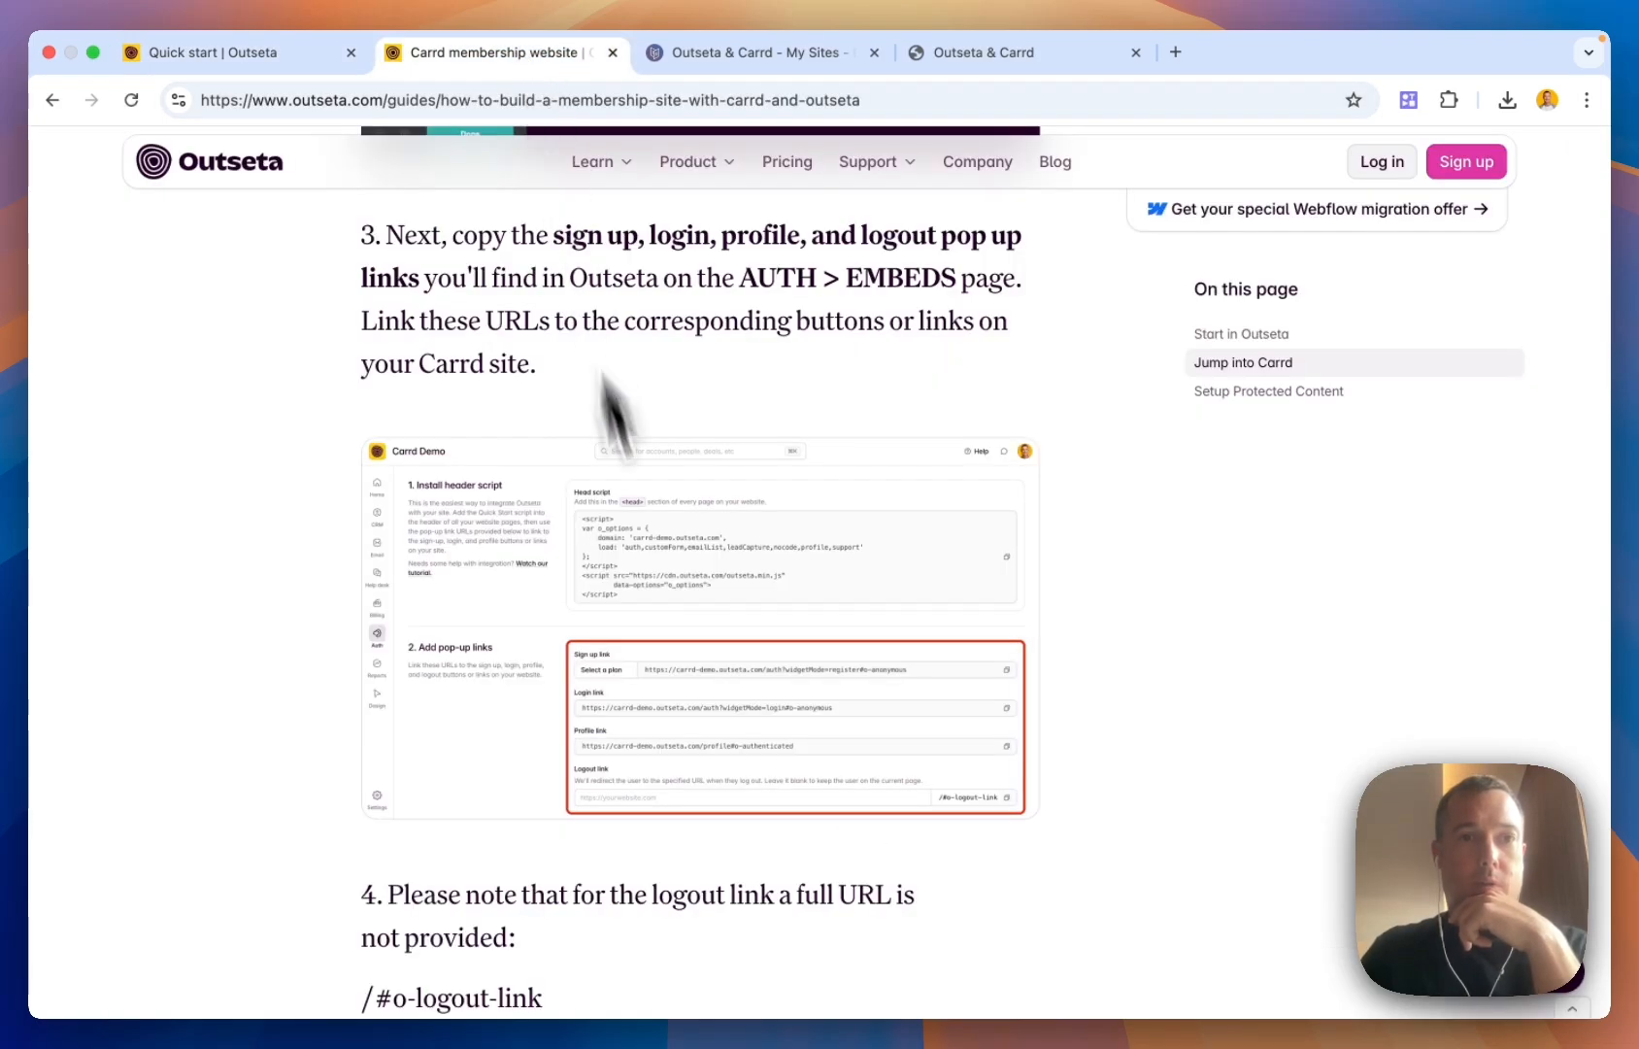
scroll(679, 699, down, 10)
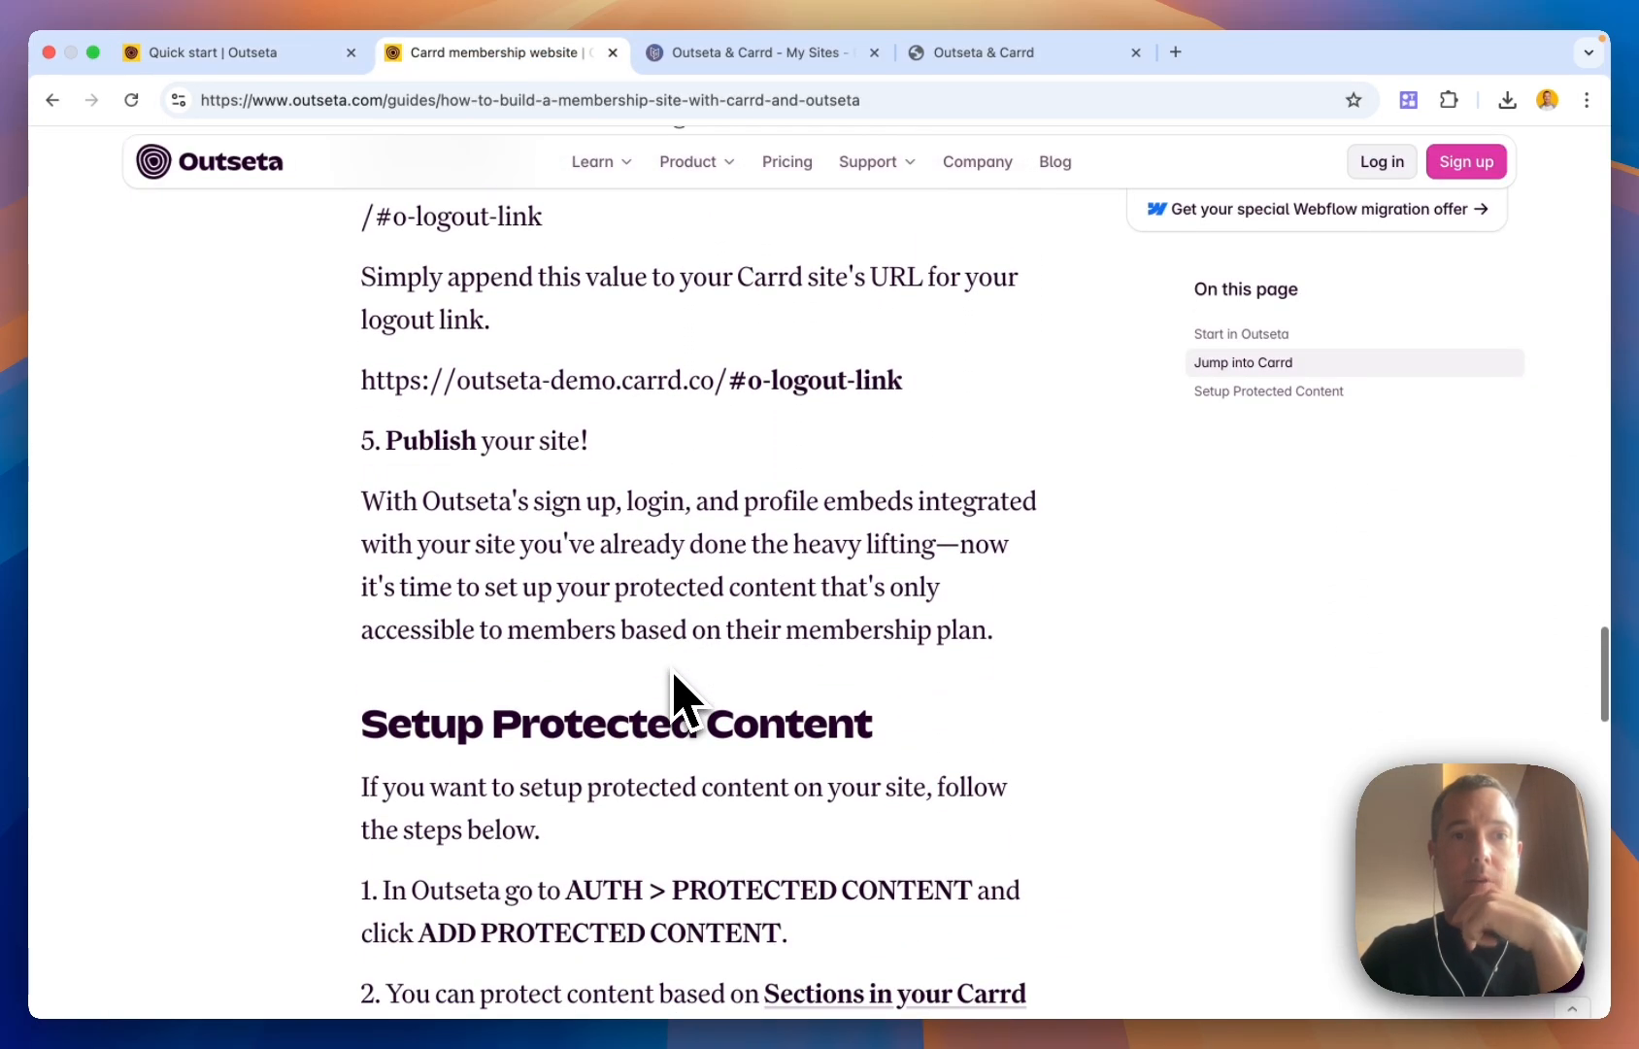
click(774, 58)
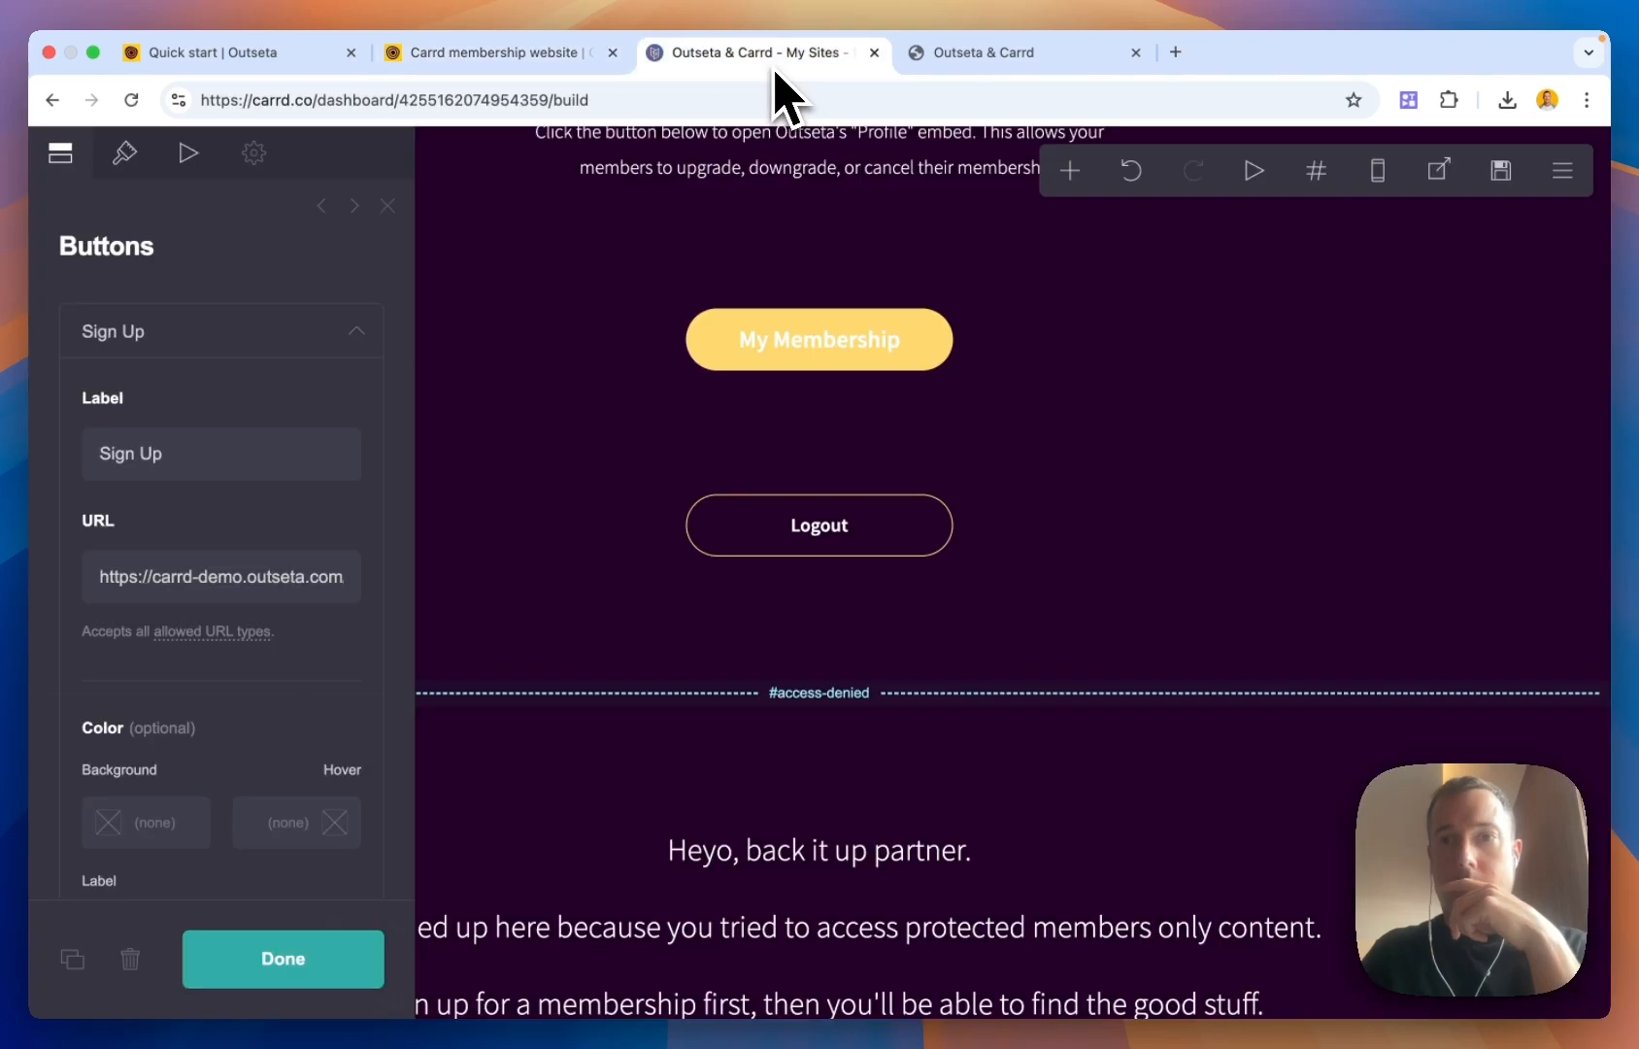
Publish the Carrd site changes to outseta-demo.carrd.co, then go back to the Outseta guide
click(1501, 171)
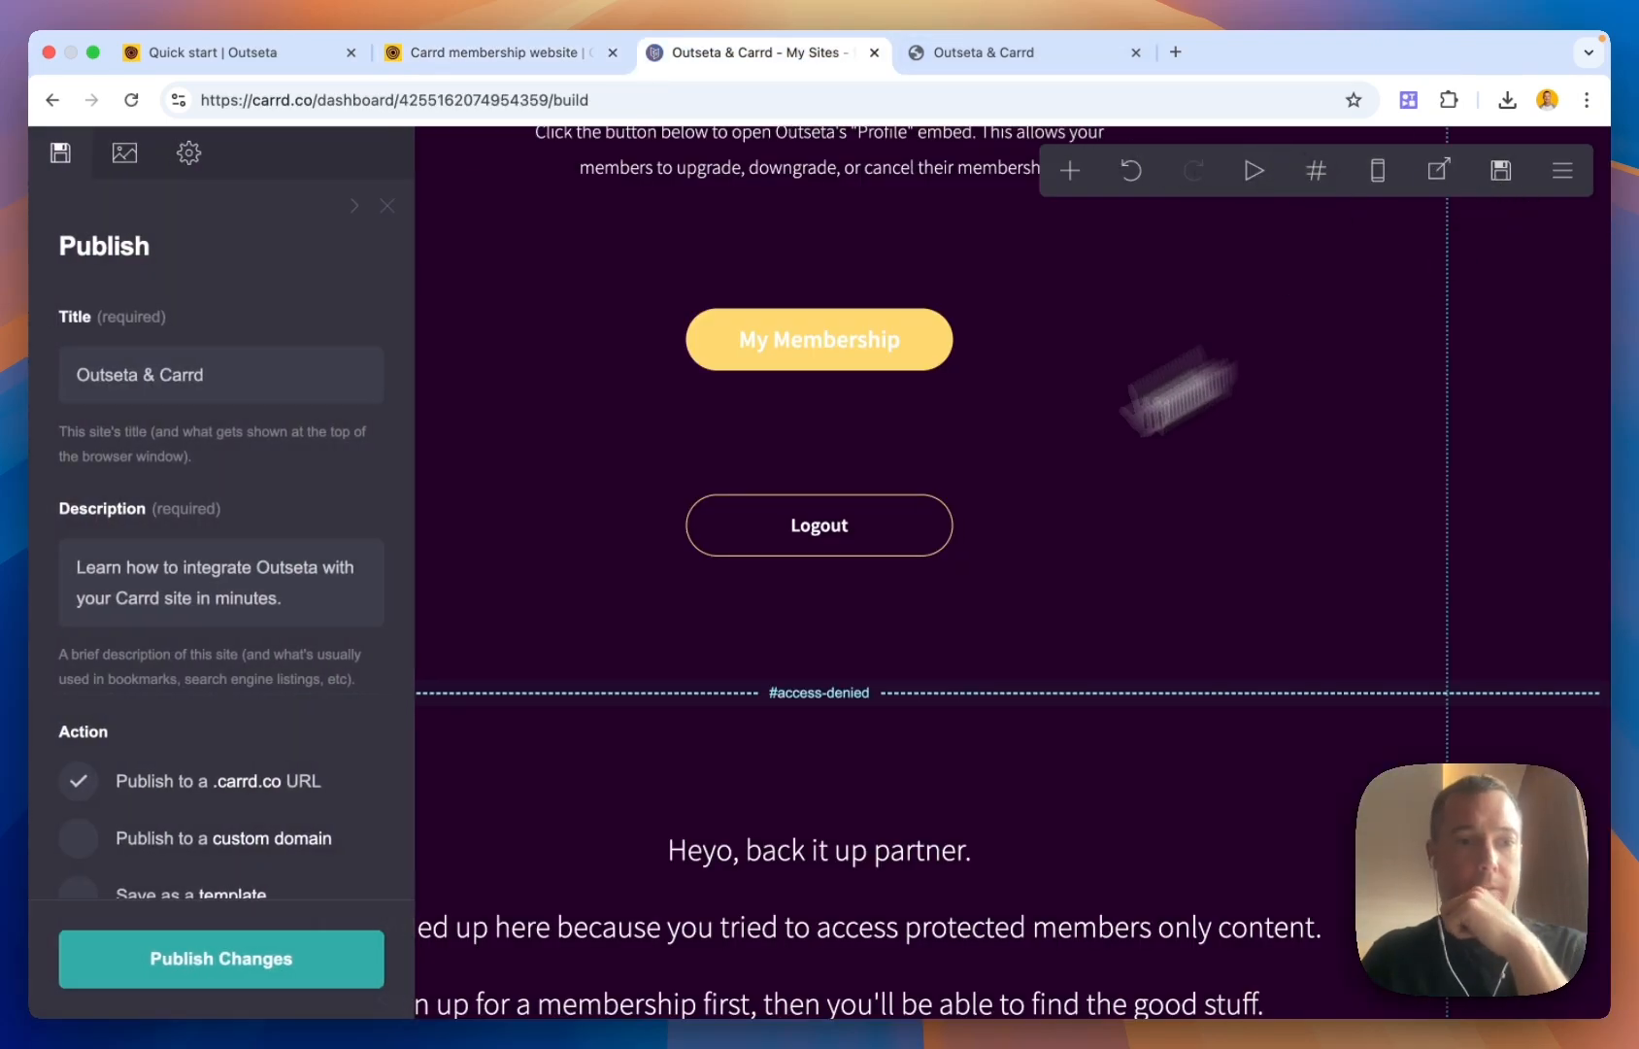
click(303, 971)
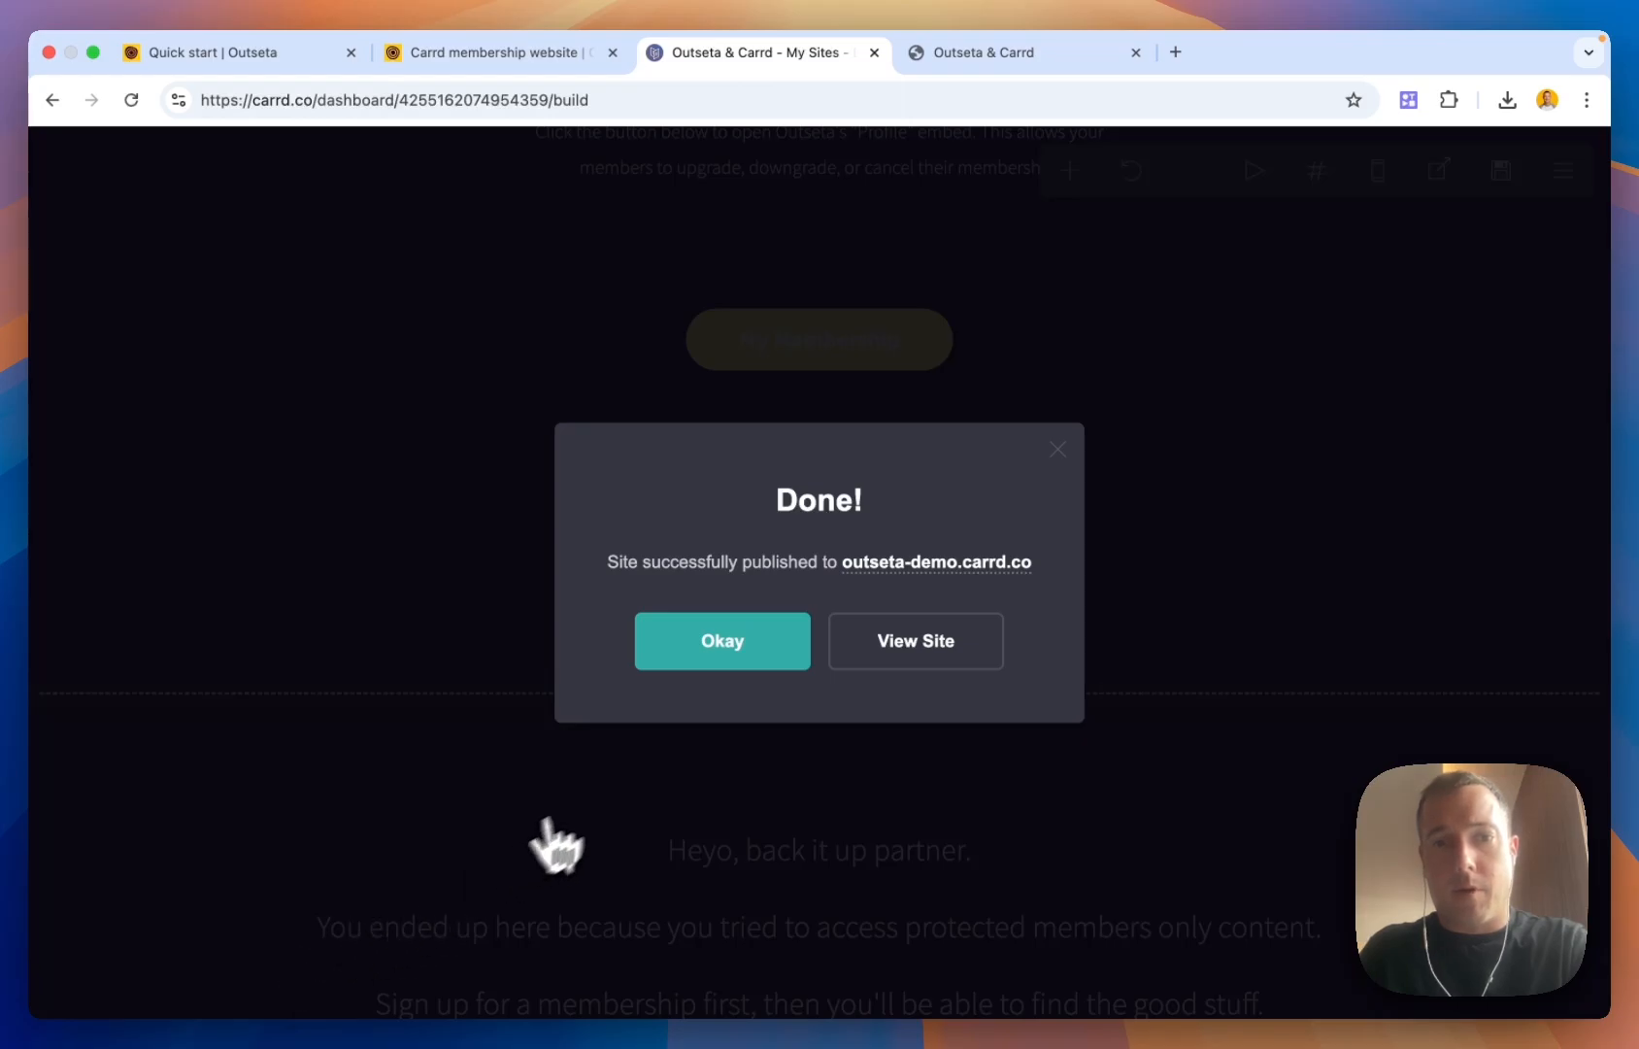
click(763, 653)
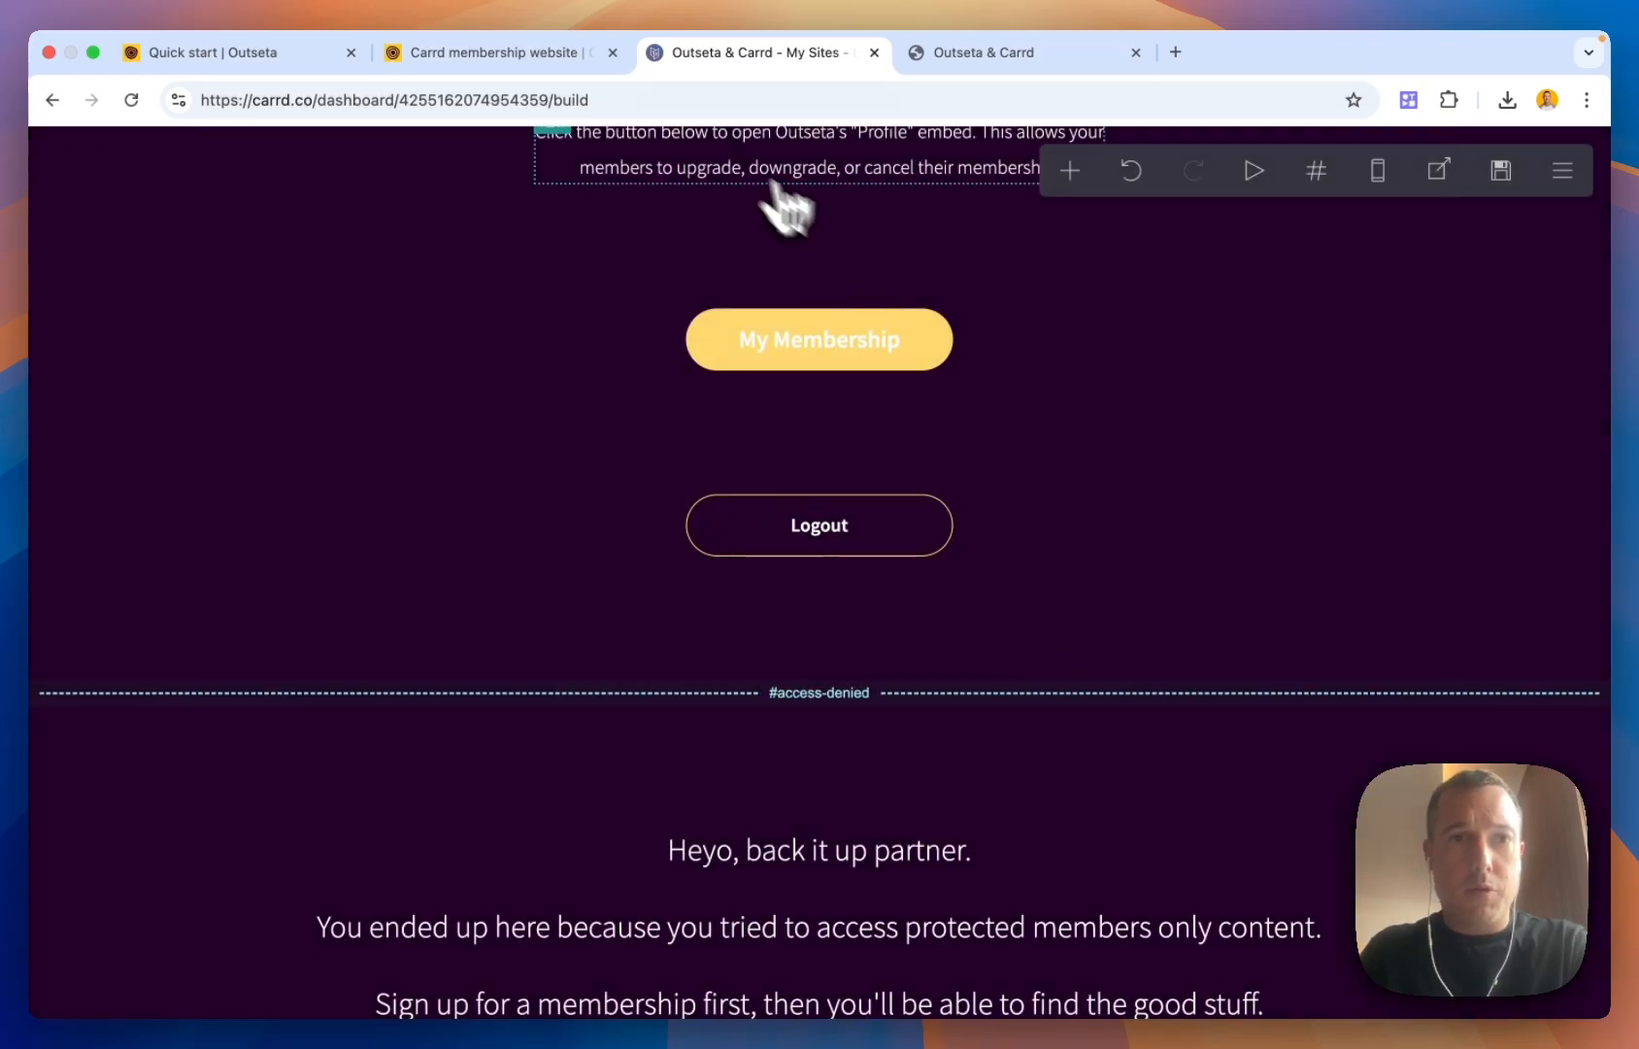
click(521, 60)
Read the guide's Setup Protected Content steps through step 3, then return to the Carrd editor
scroll(658, 563, down, 5)
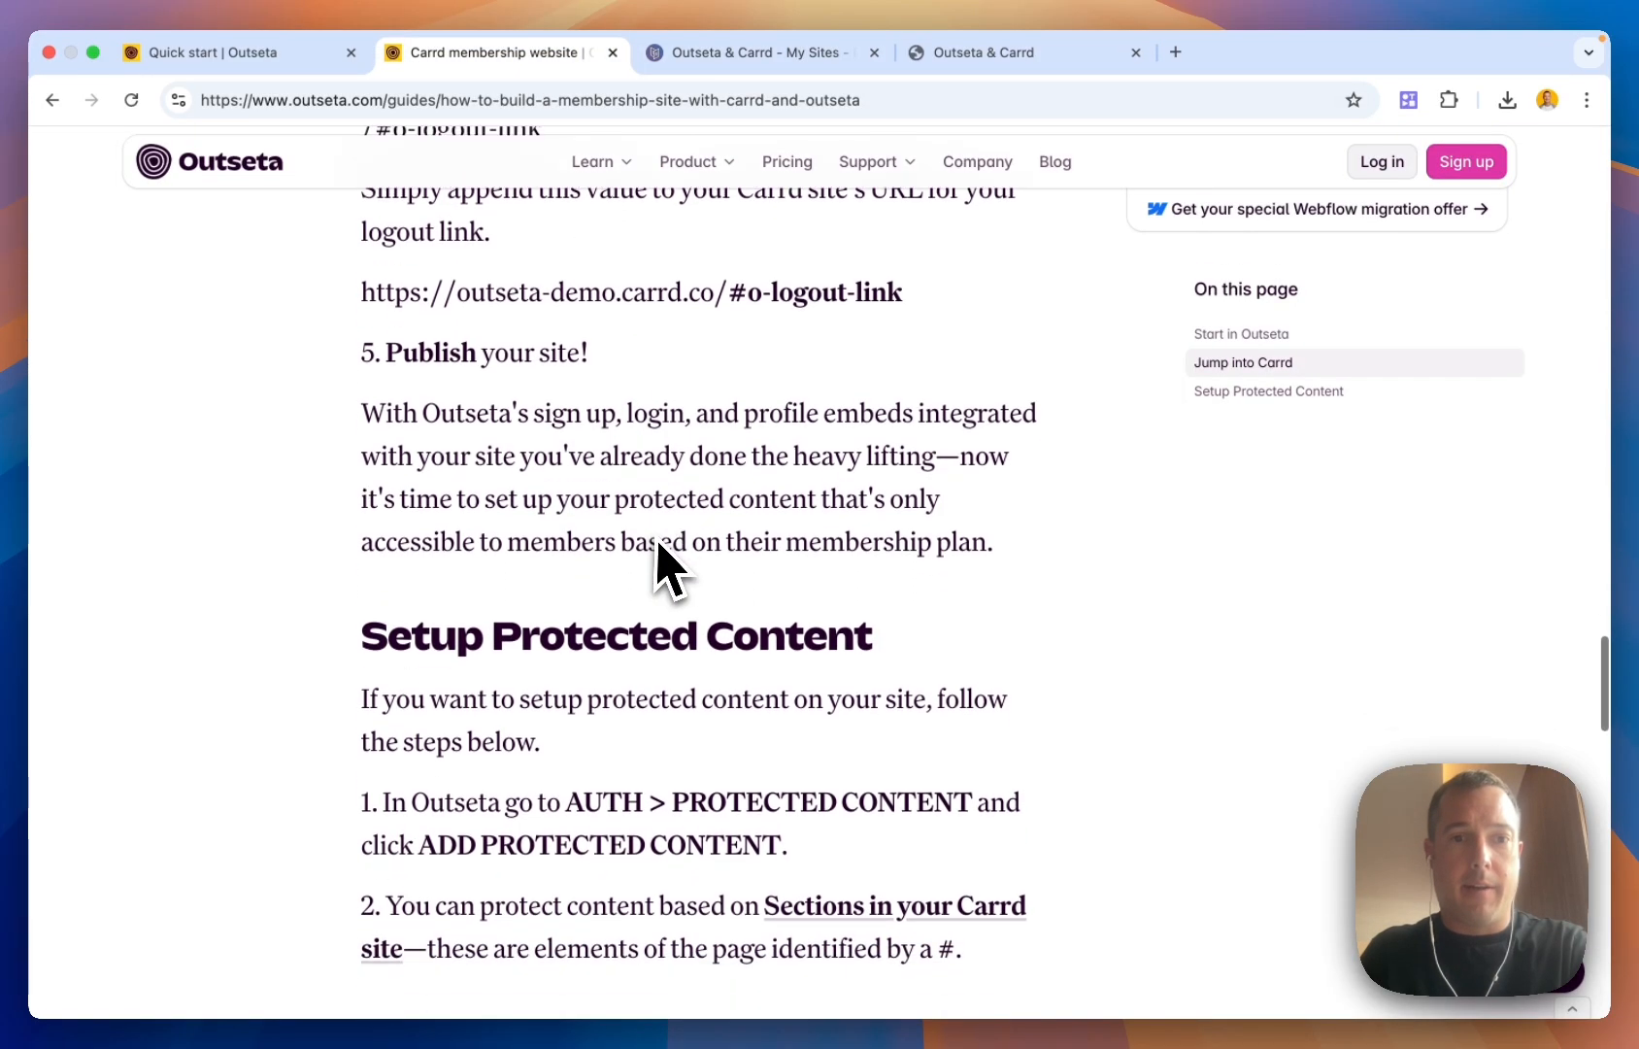
scroll(658, 563, down, 3)
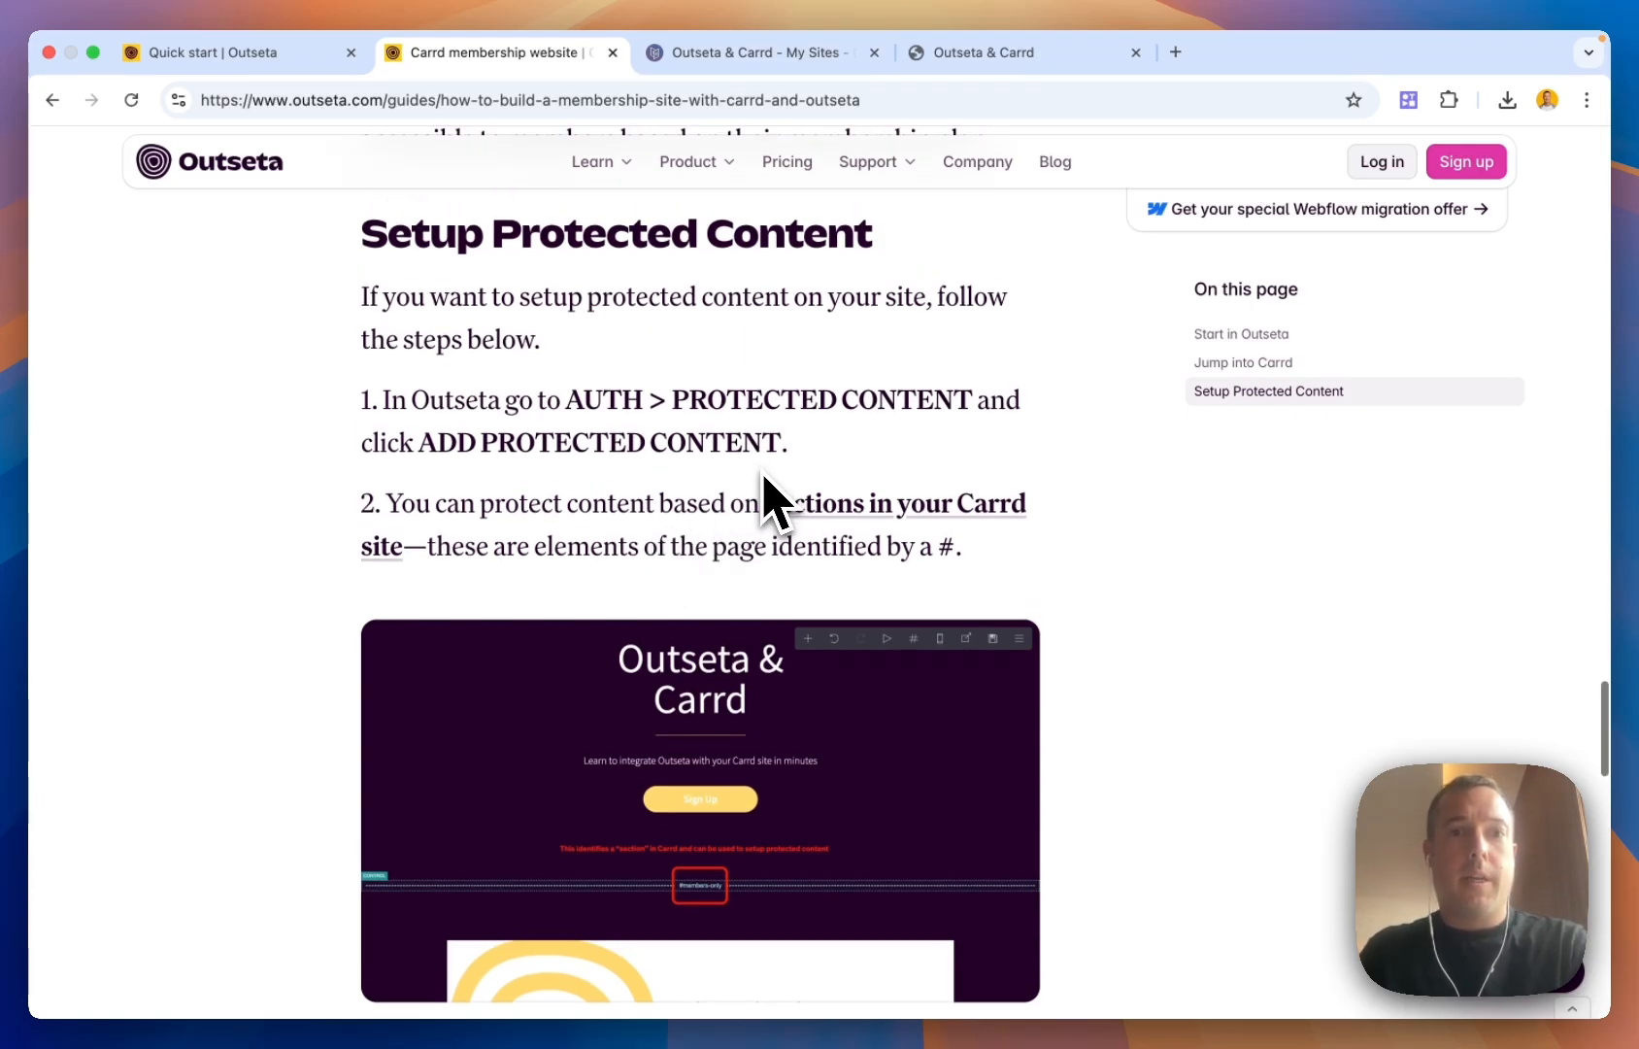
scroll(774, 499, down, 1)
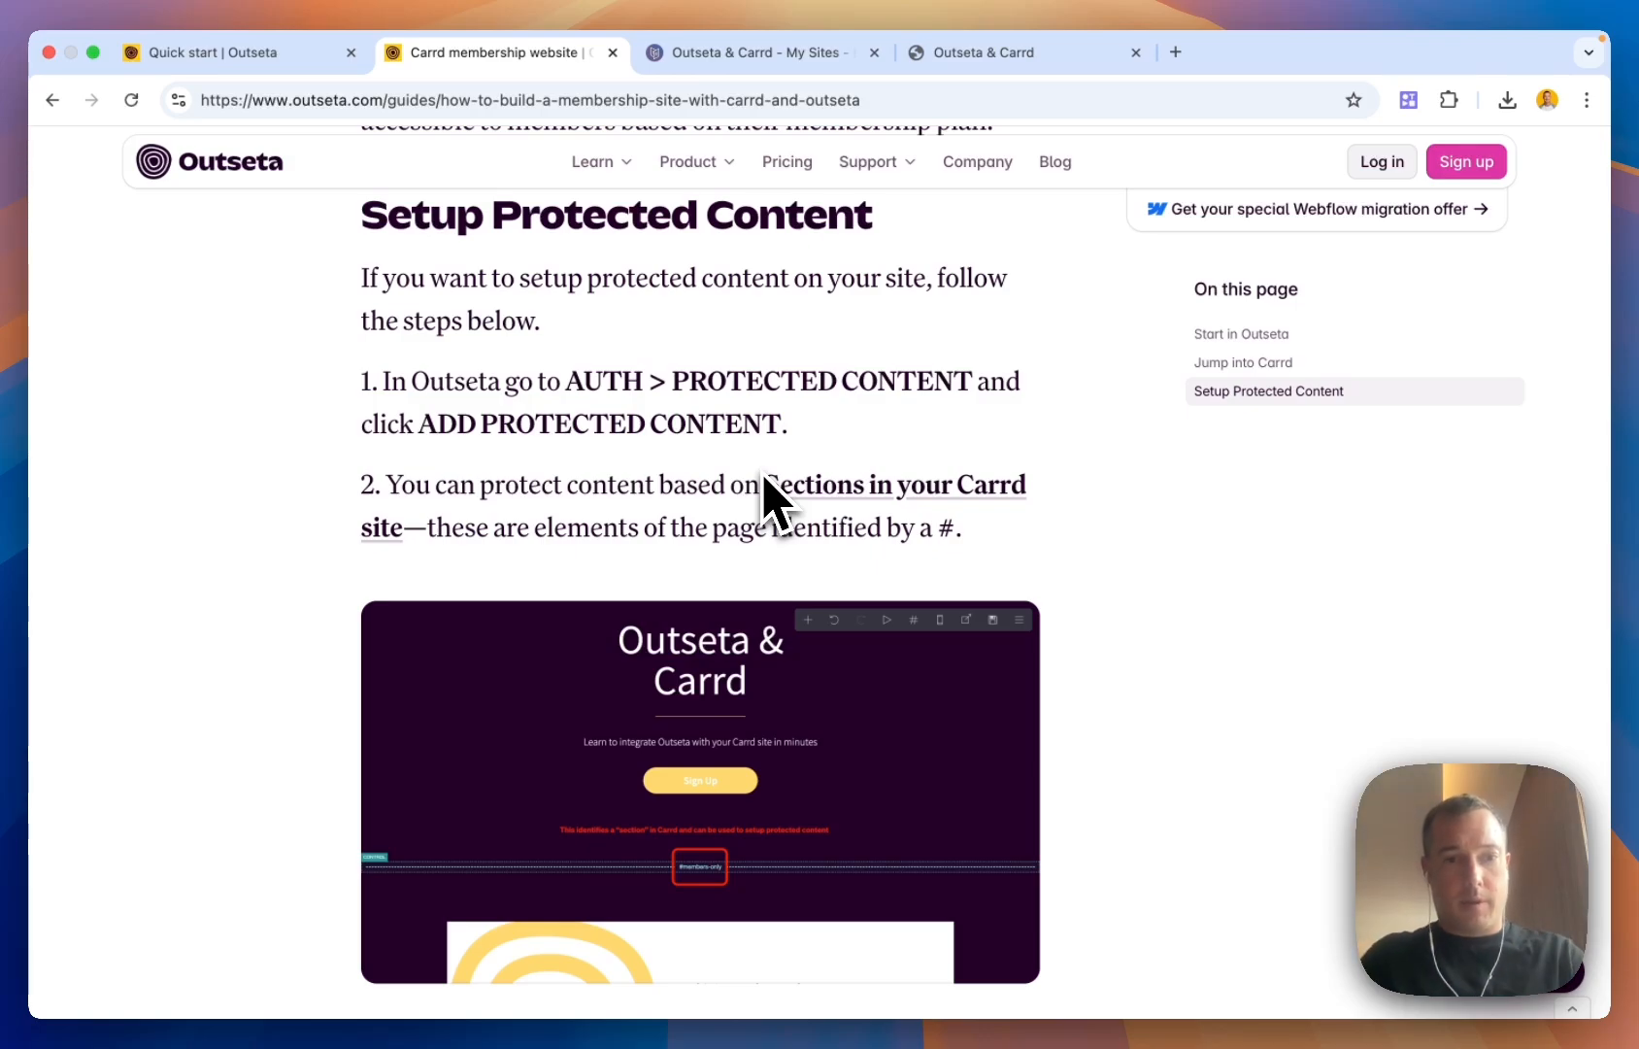
scroll(771, 497, down, 3)
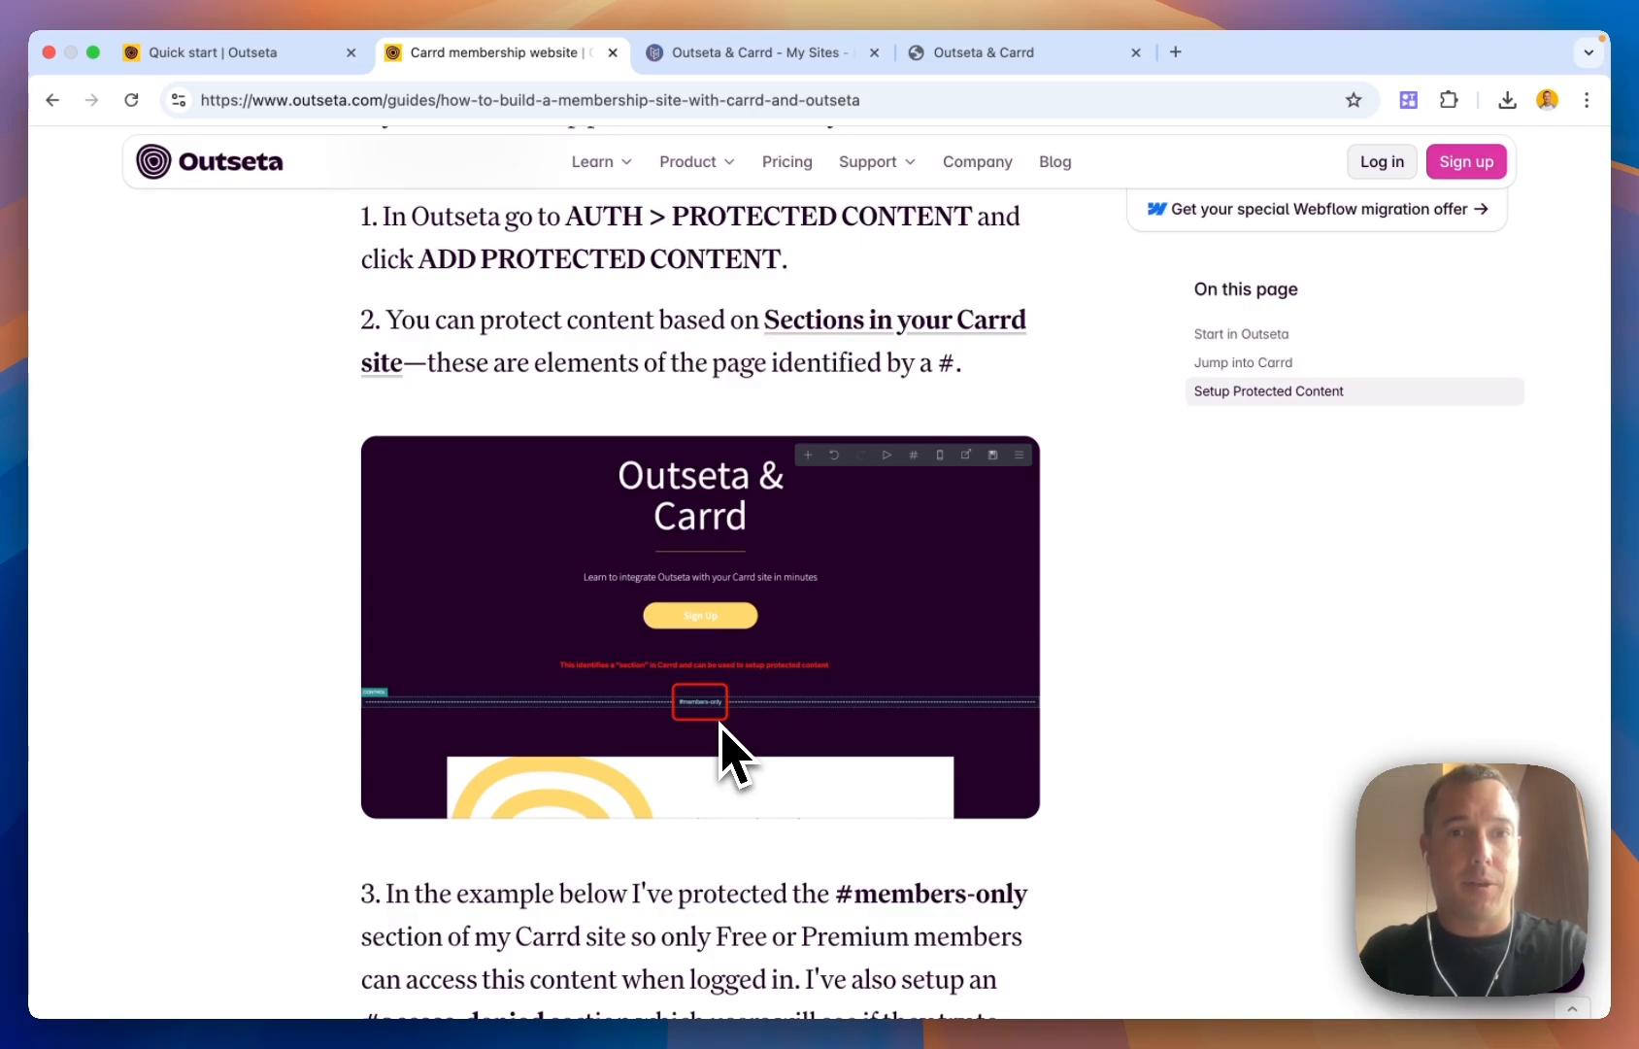
click(754, 59)
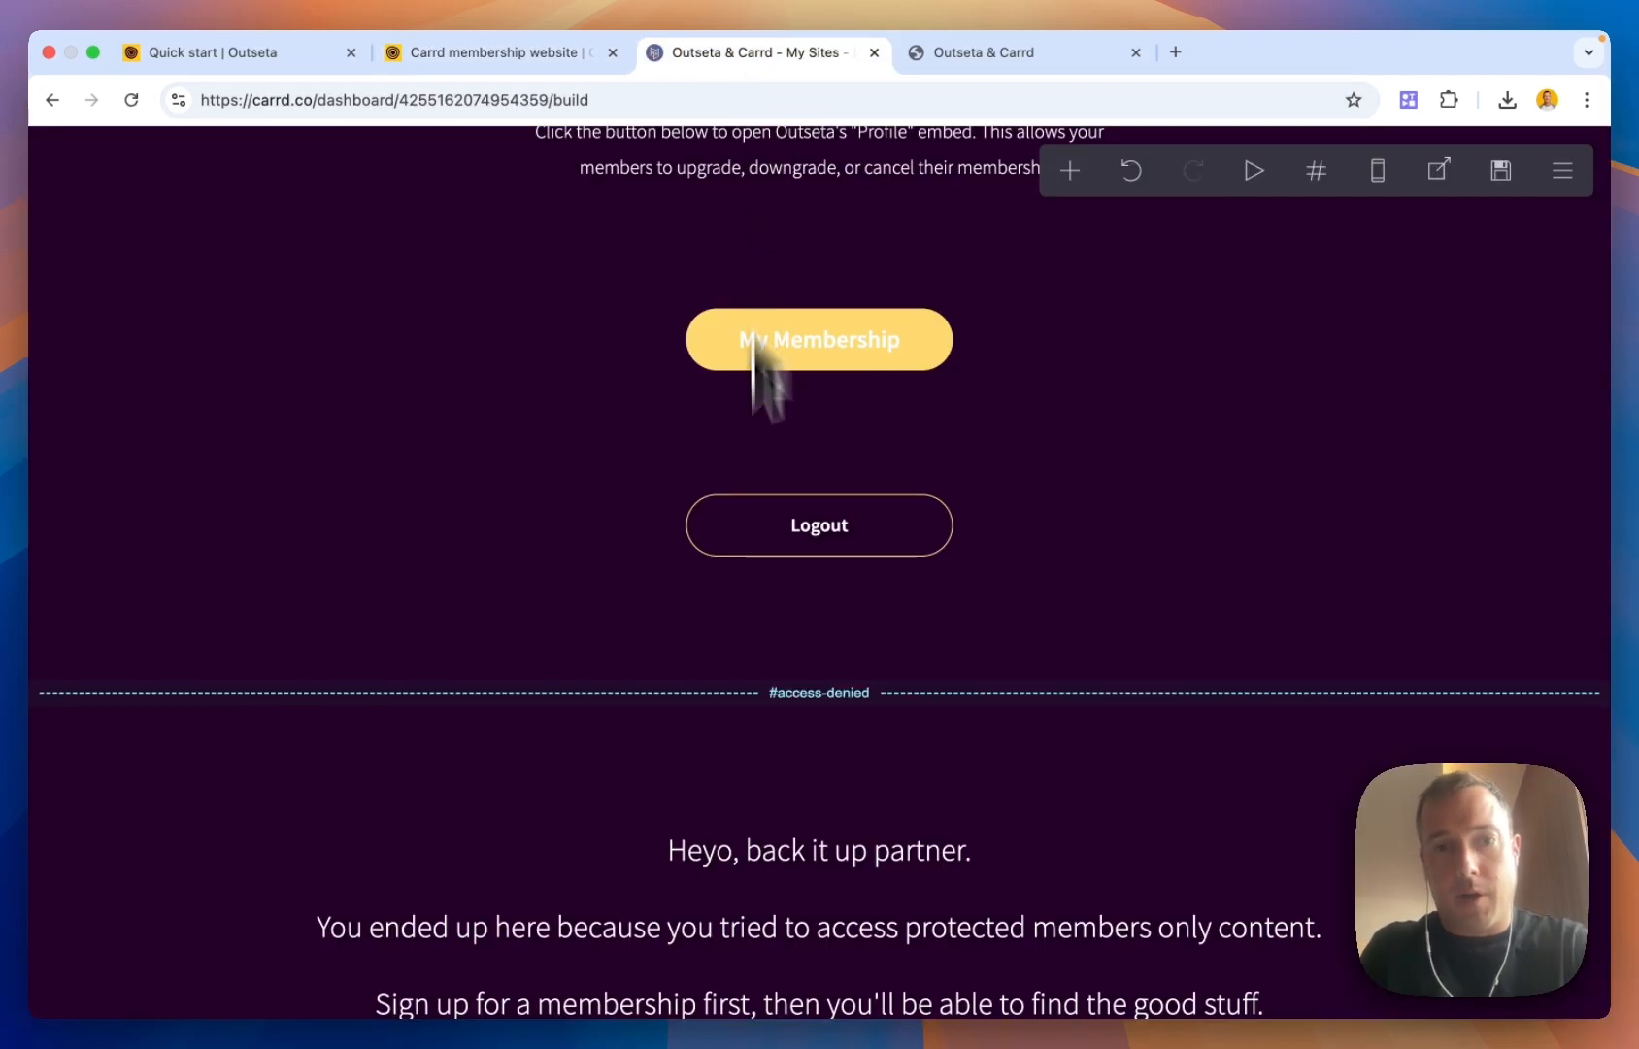
Locate the #members-only section in the Carrd editor, then view the guide's step 3 instructions
scroll(810, 733, up, 10)
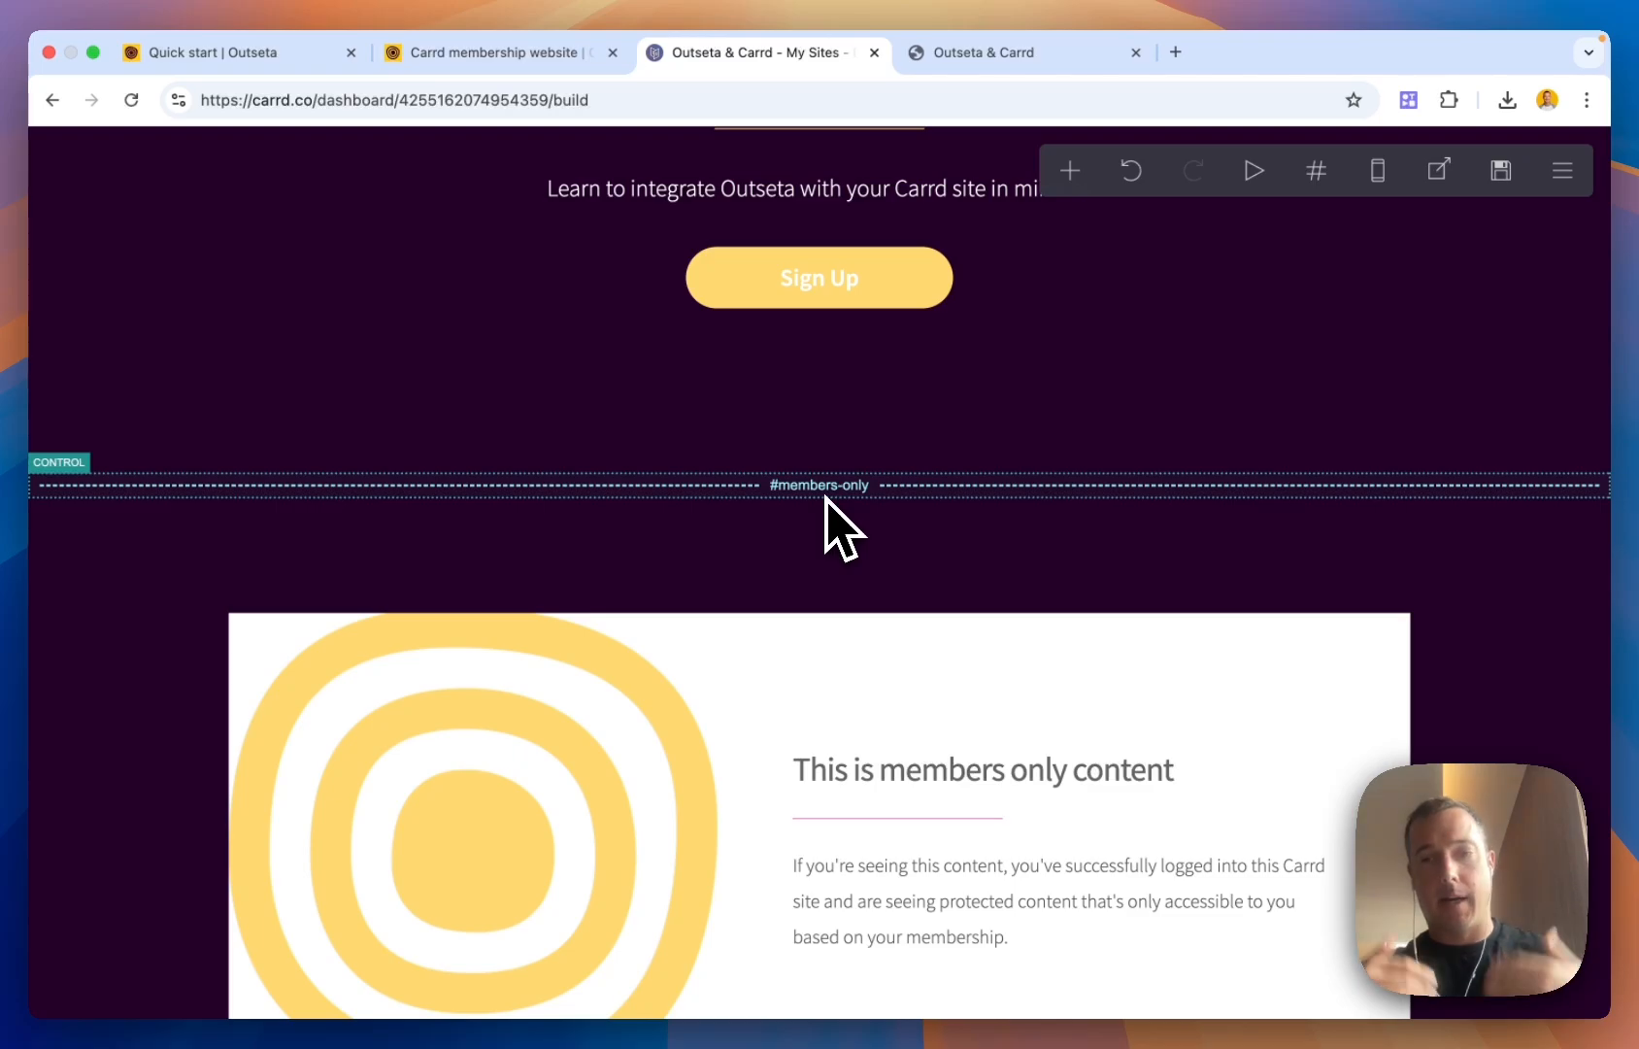
scroll(825, 497, down, 15)
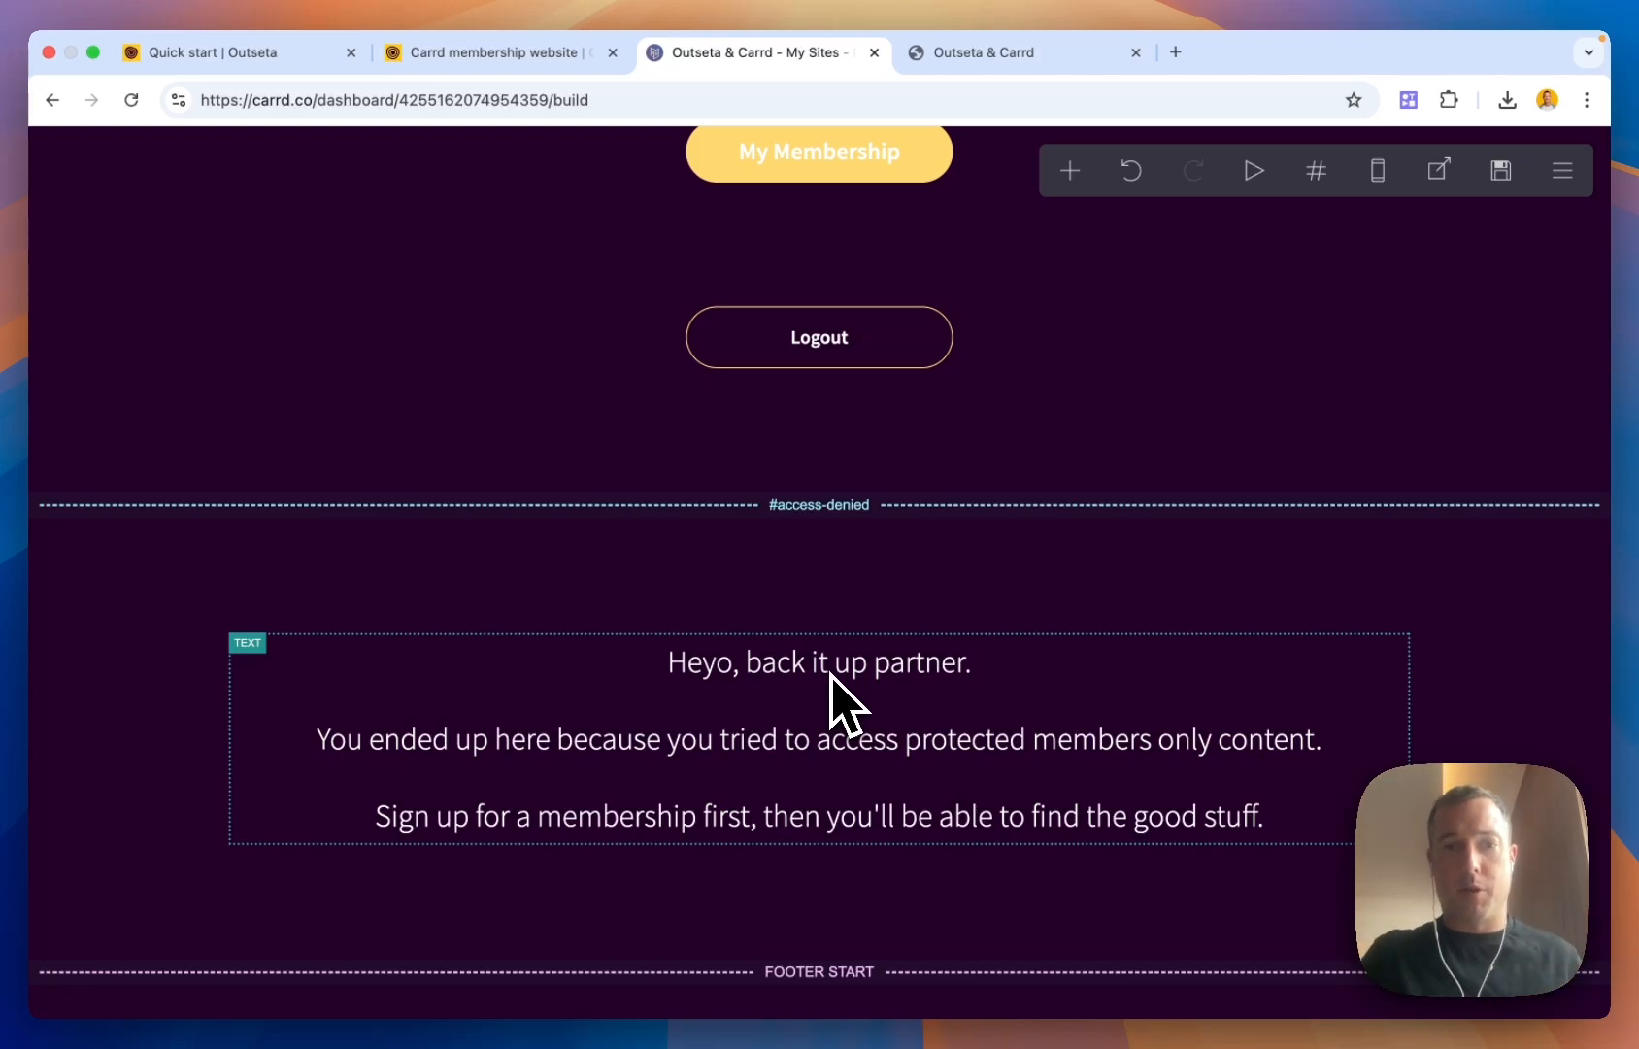
scroll(833, 689, down, 5)
scroll(835, 695, up, 15)
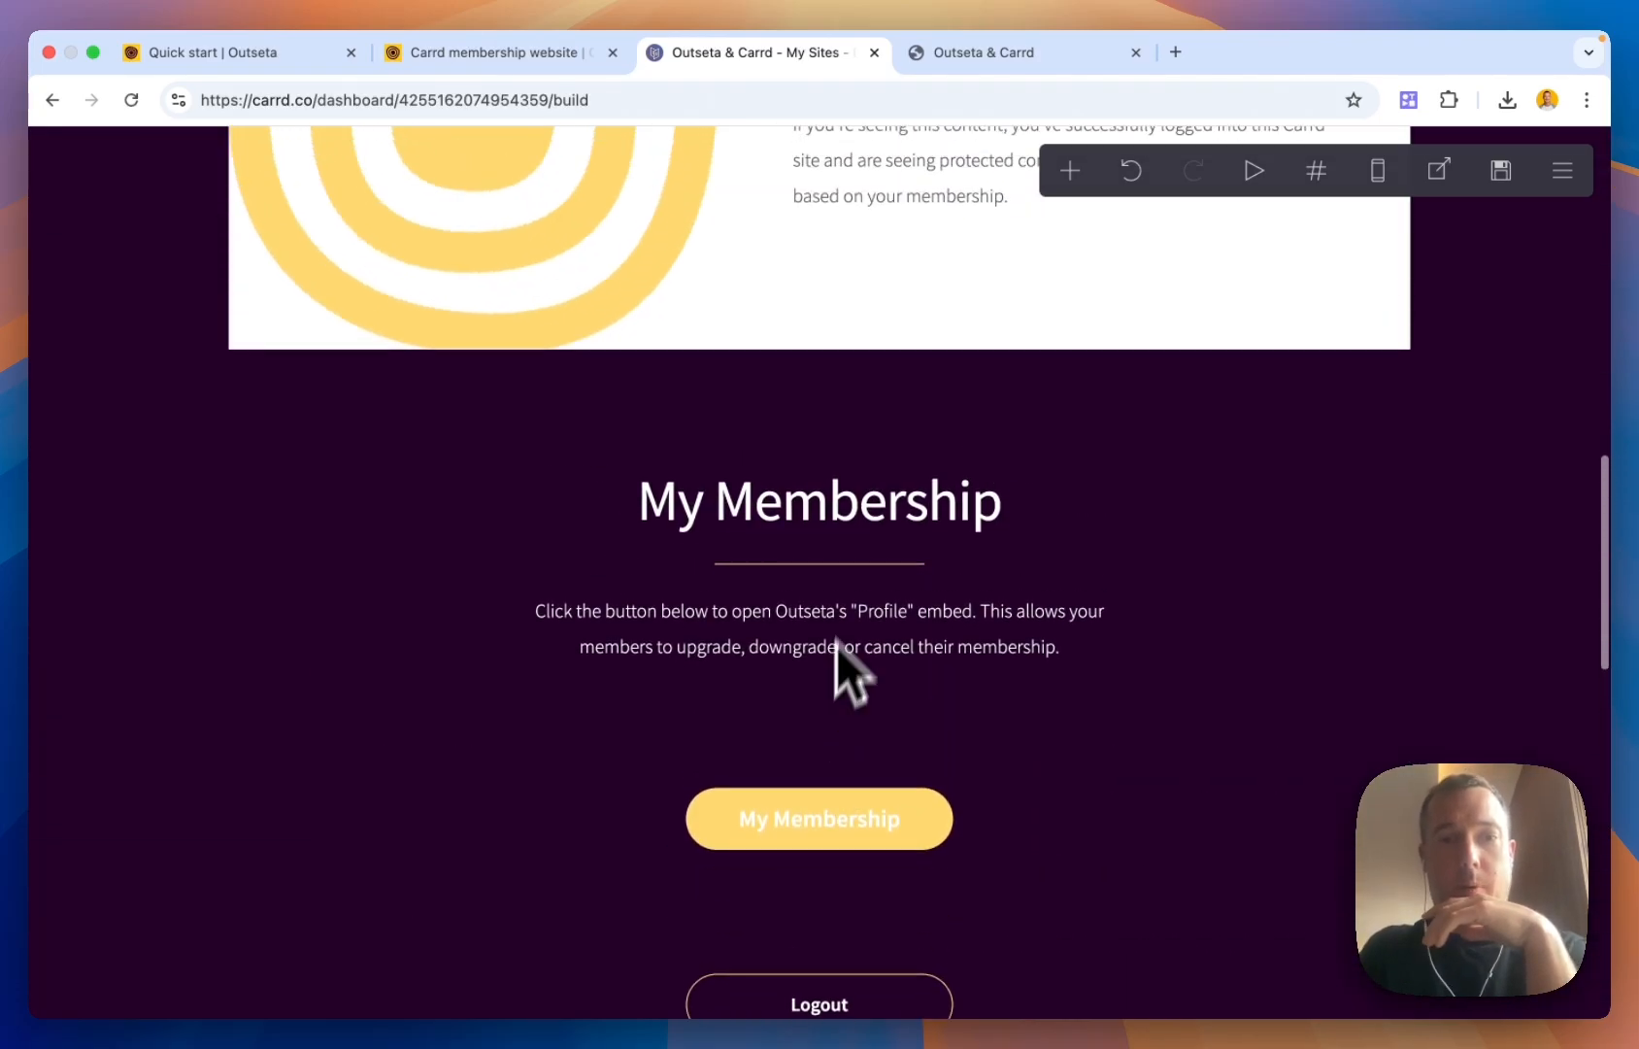
scroll(862, 550, up, 5)
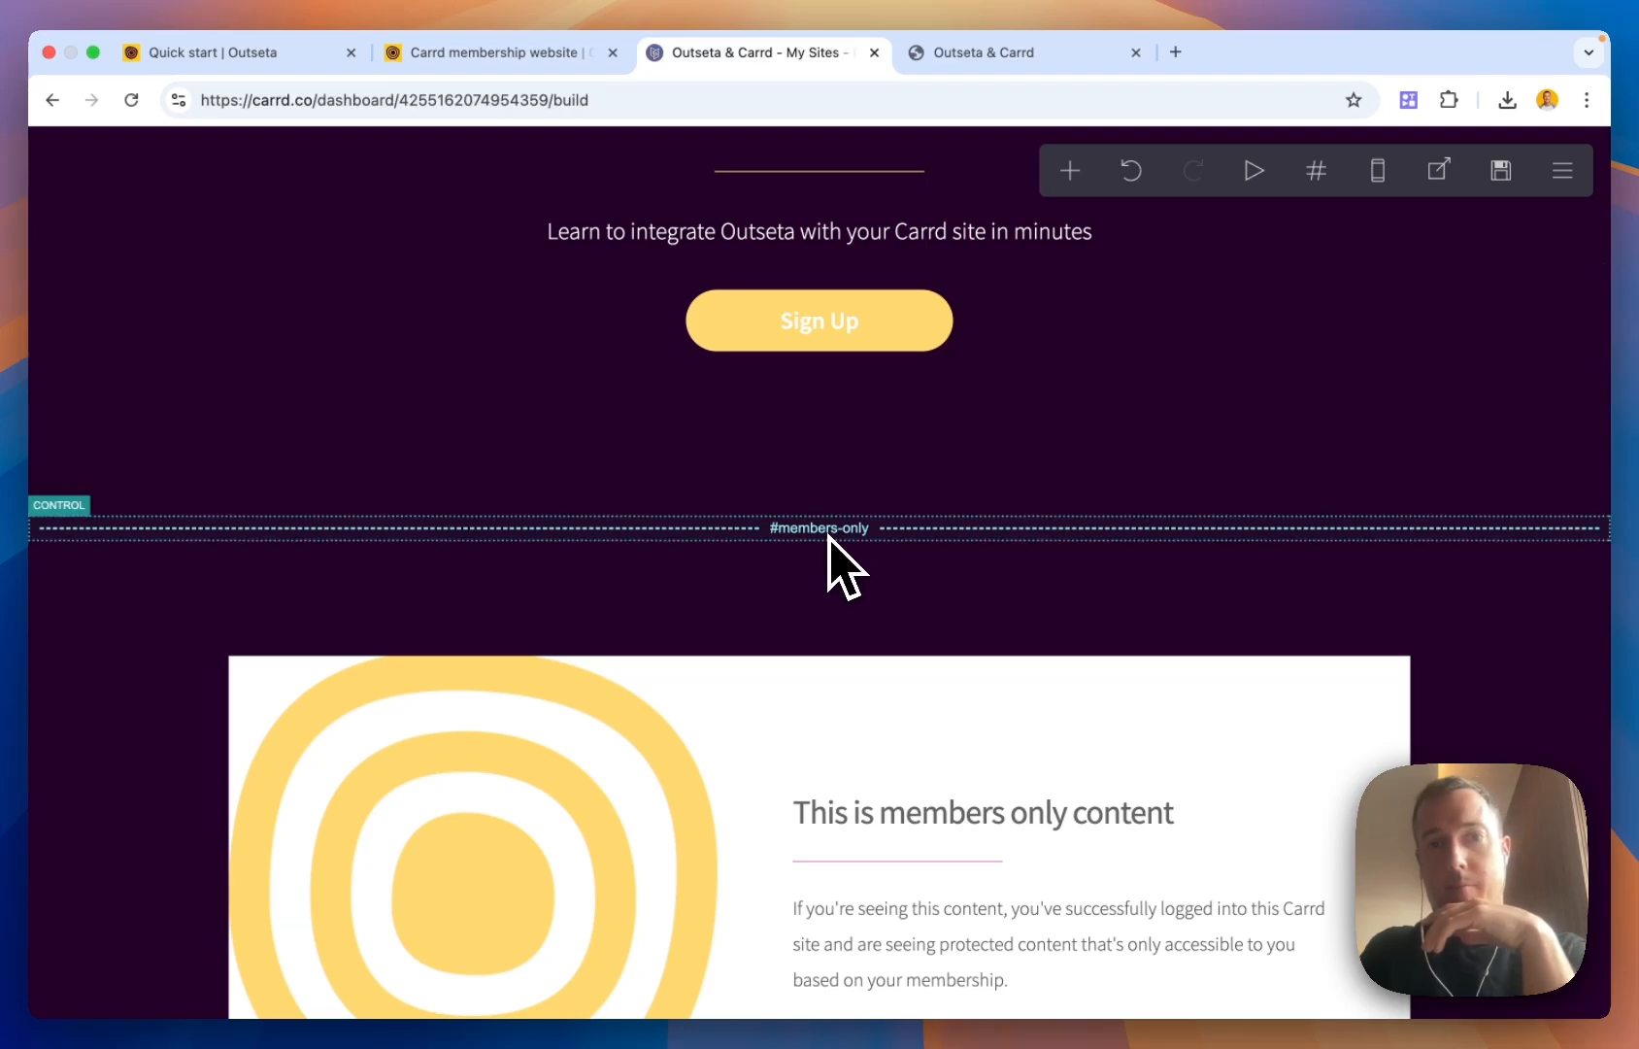
scroll(836, 544, down, 4)
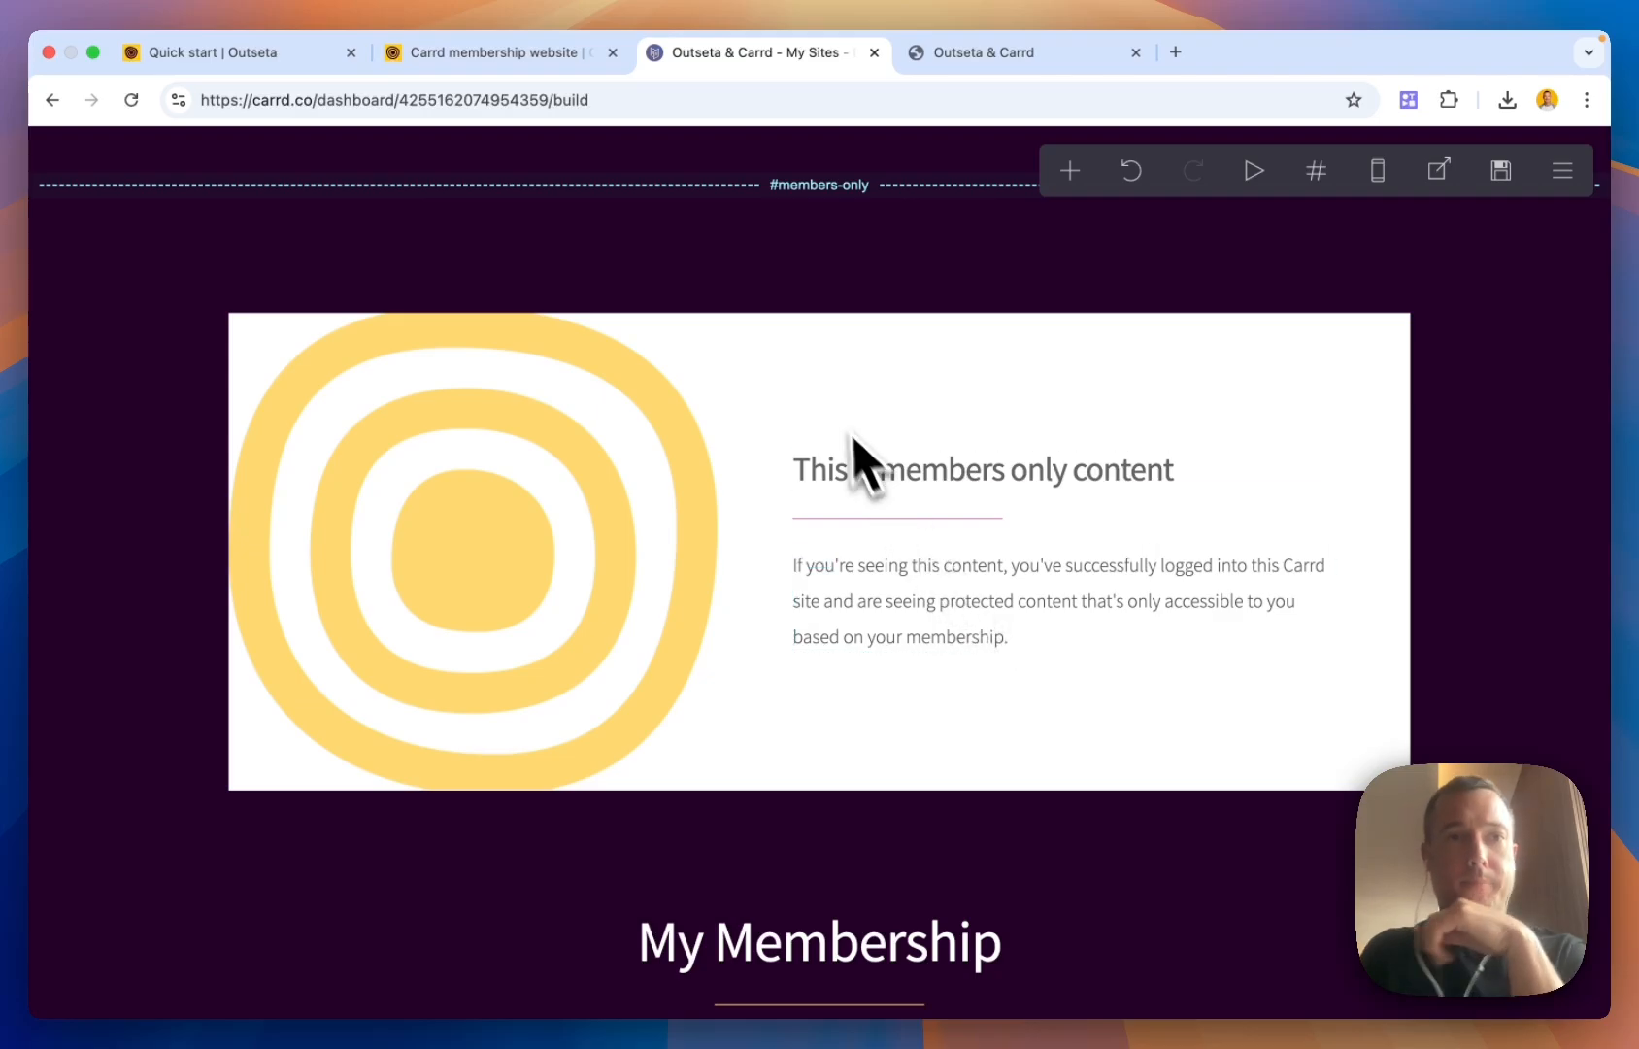
click(463, 64)
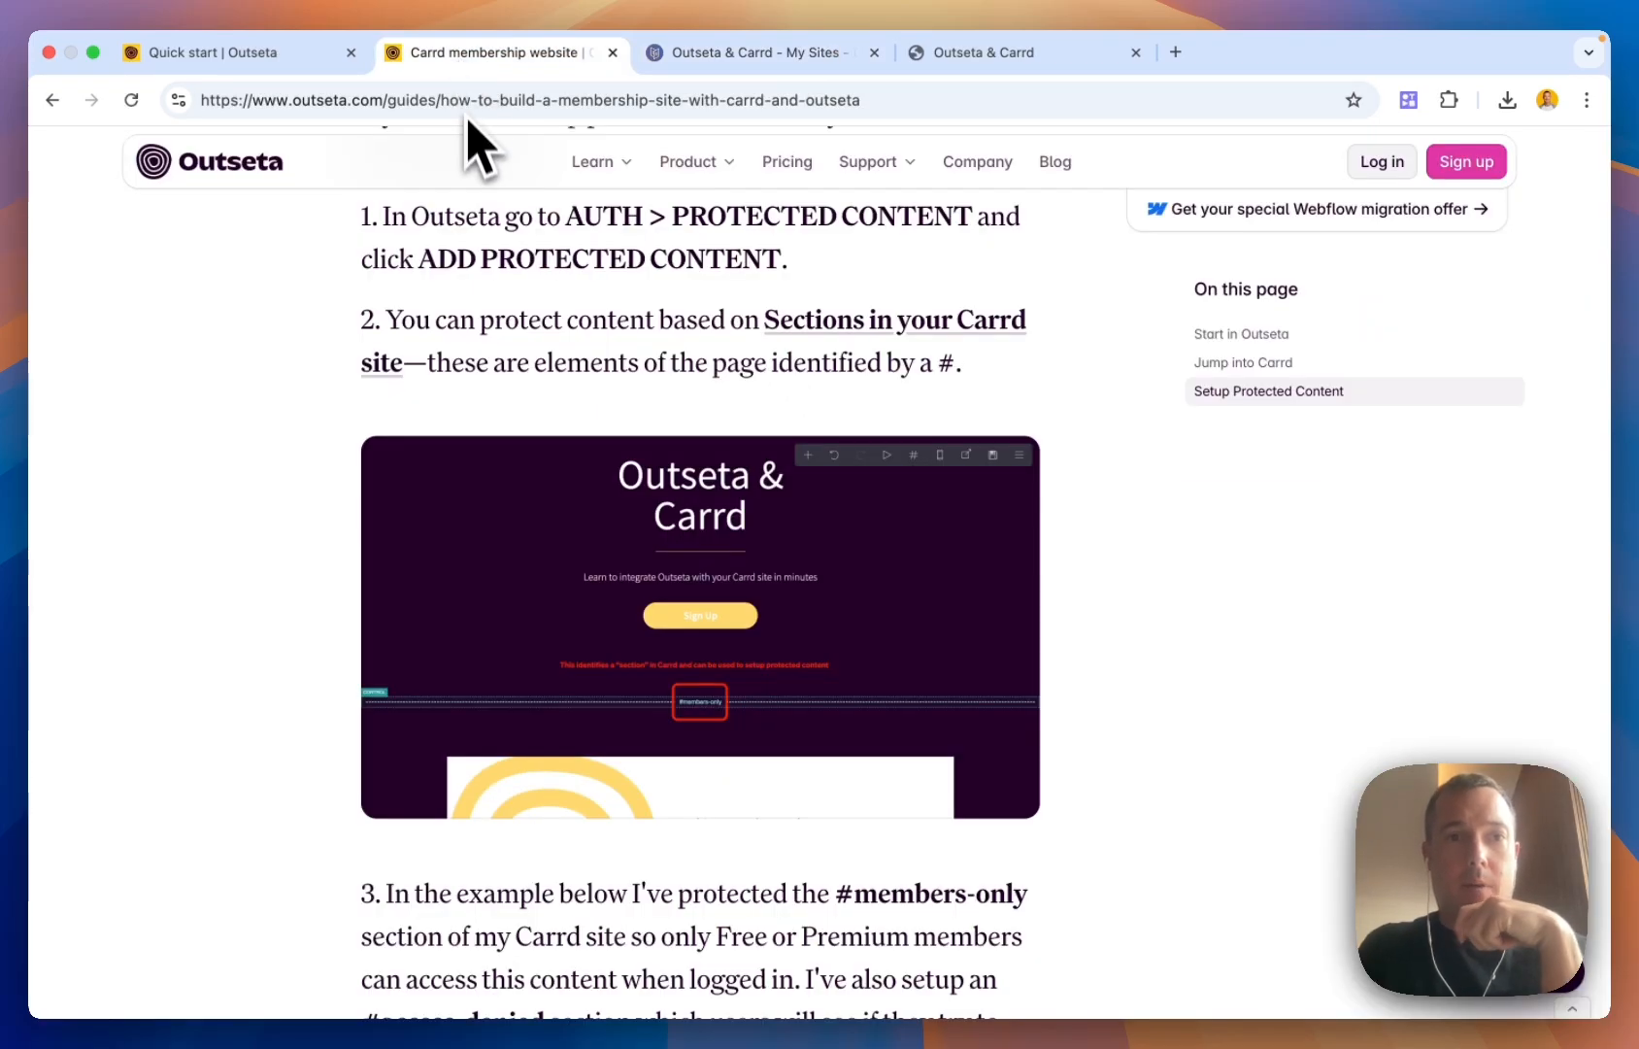
Under Auth > Protected content, save the Members Only group protecting #members-only for Free and Premium plans
scroll(494, 314, down, 8)
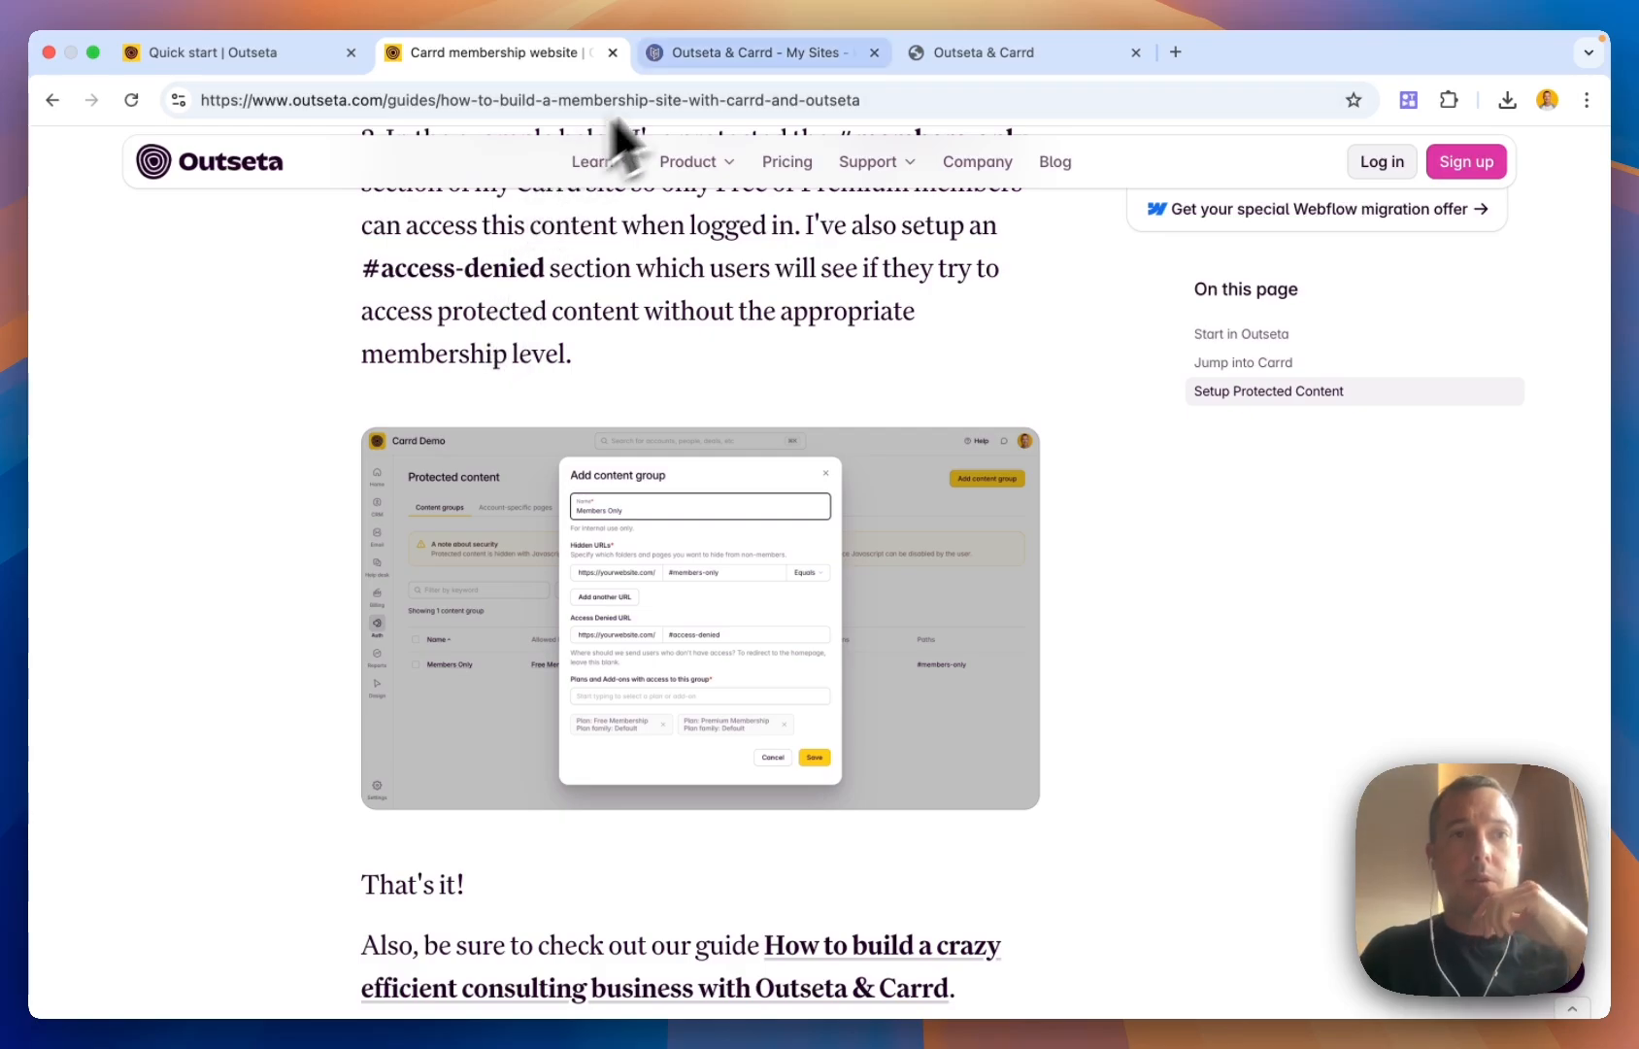
click(249, 62)
mouse_move(112, 583)
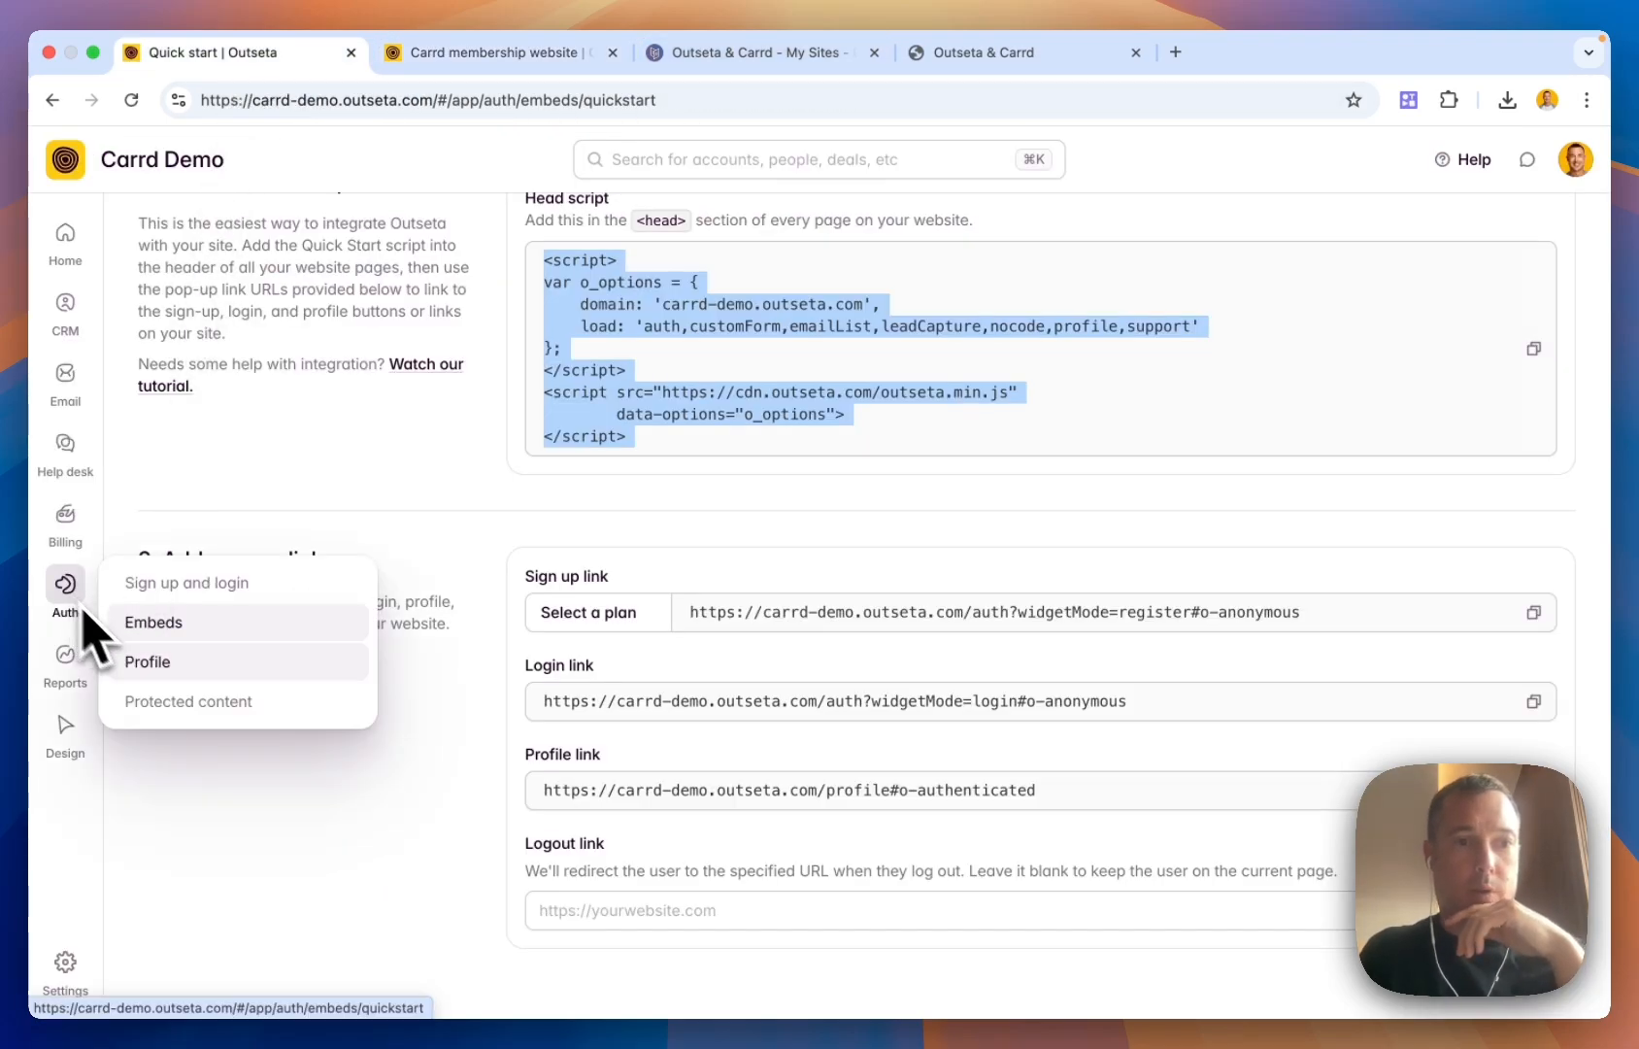
click(212, 701)
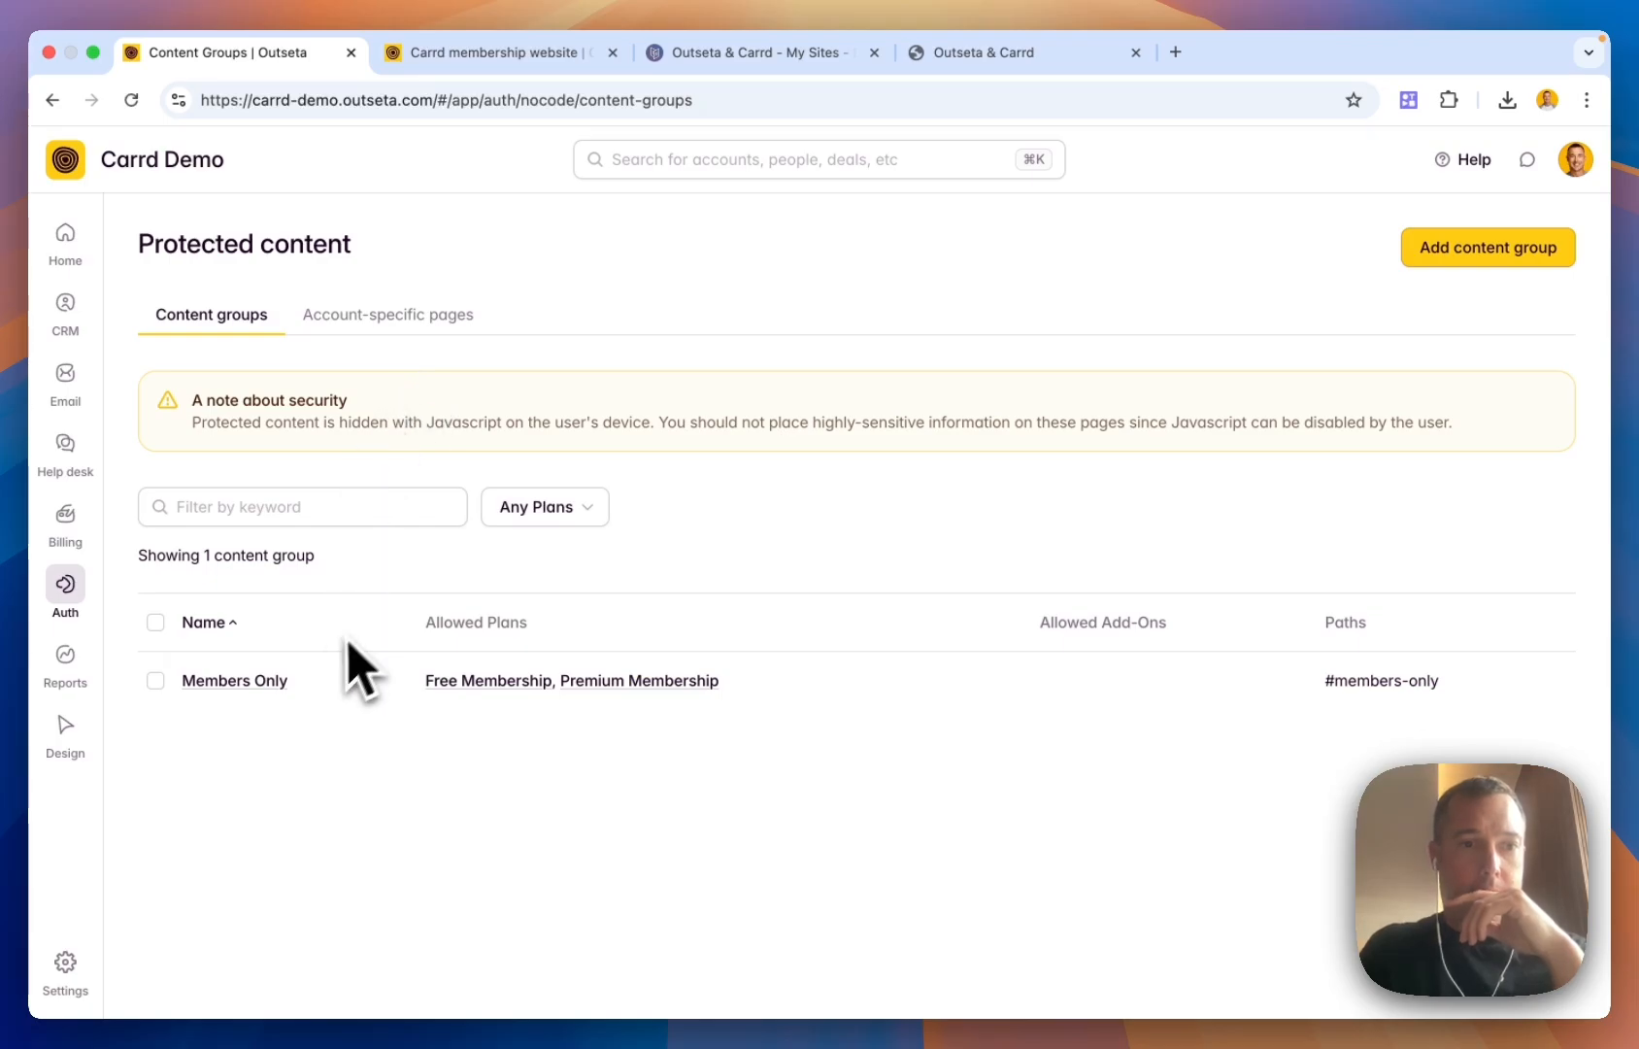
click(241, 681)
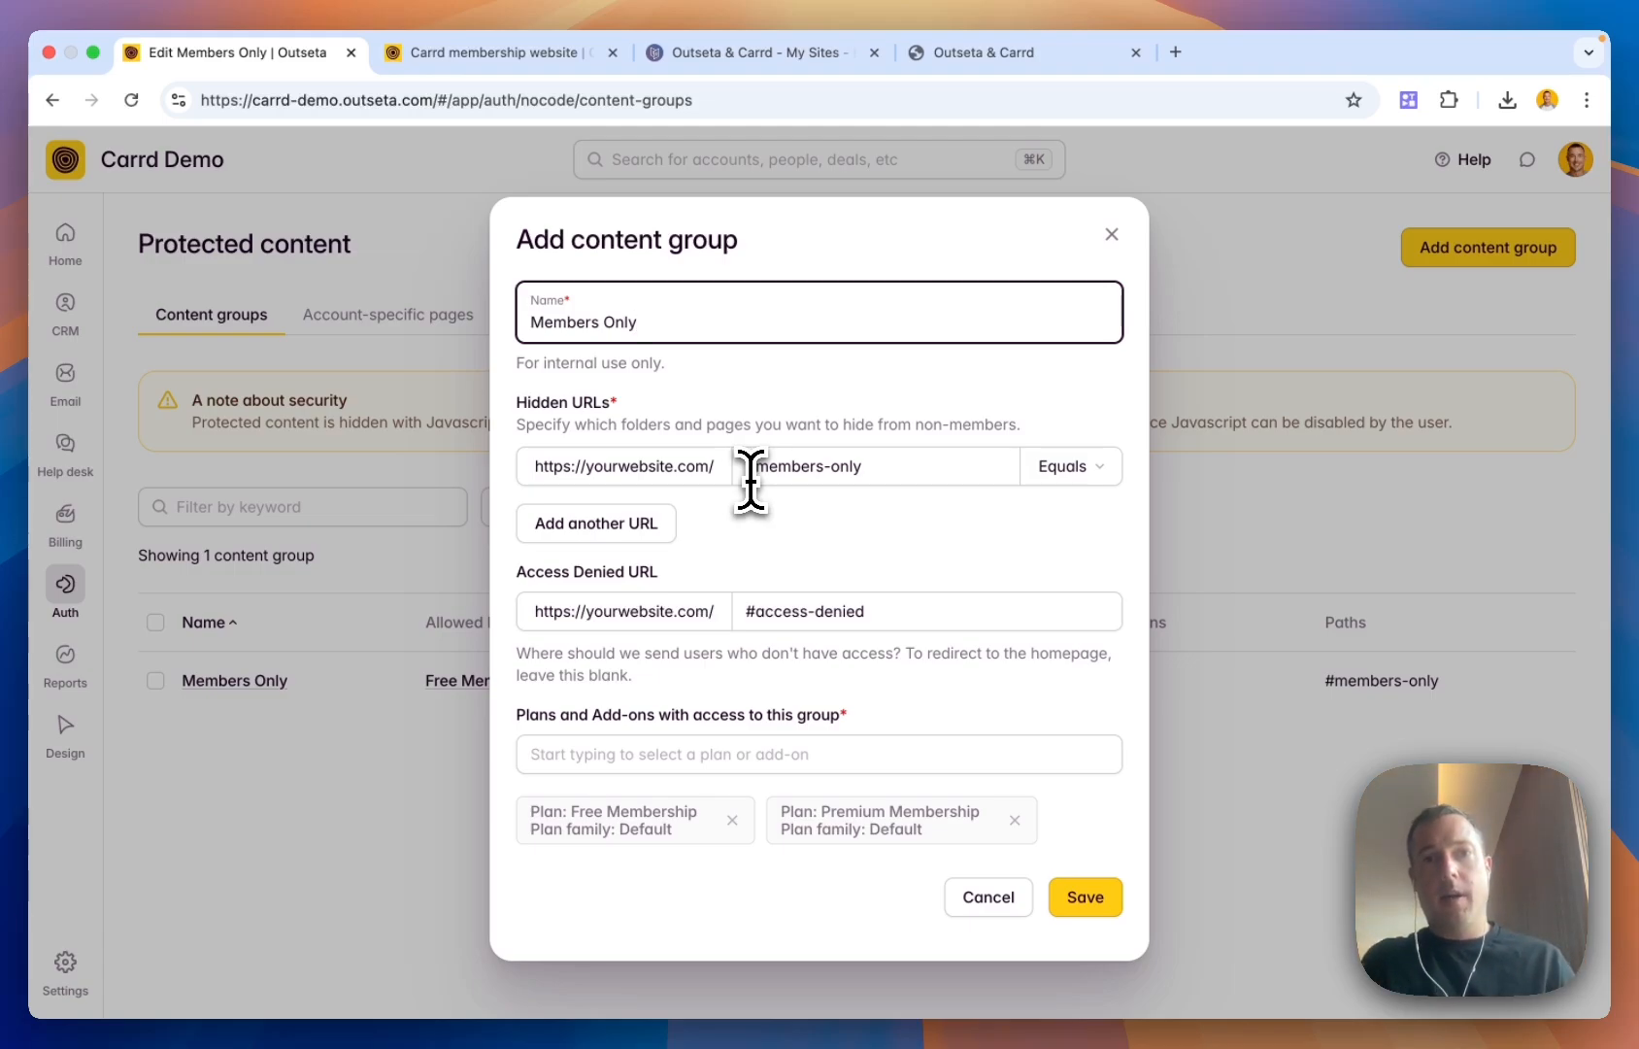
drag(747, 476, 864, 476)
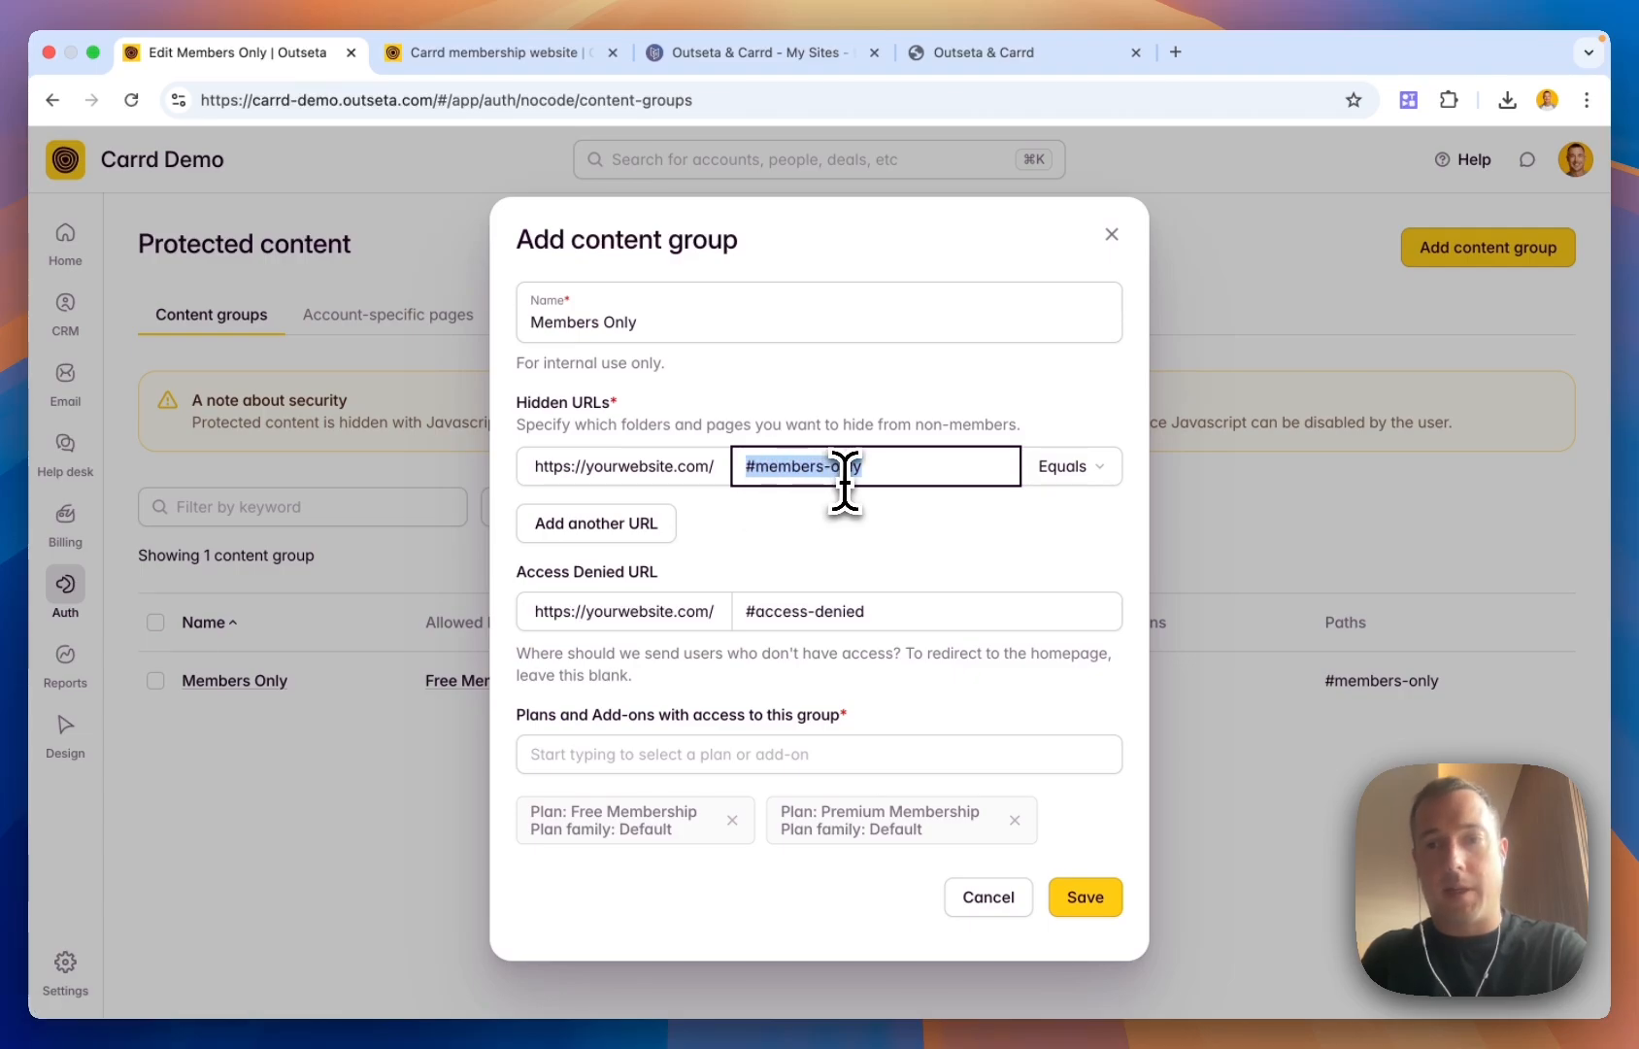
scroll(843, 473, down, 1)
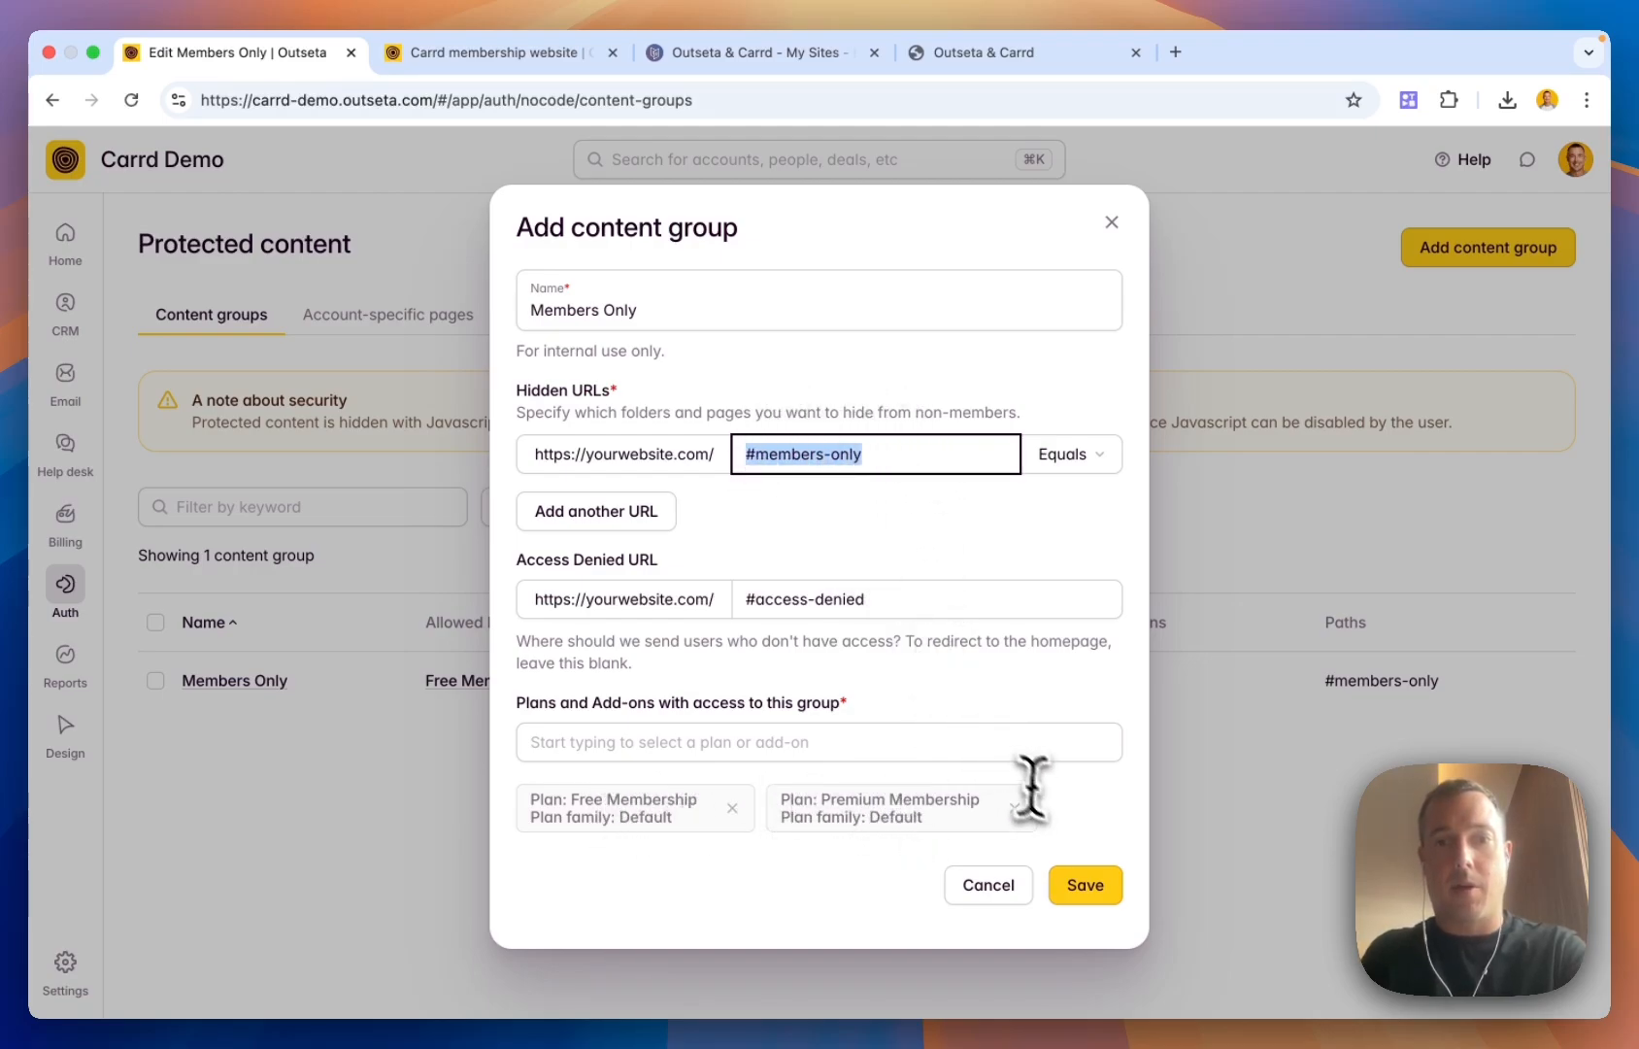
click(1108, 886)
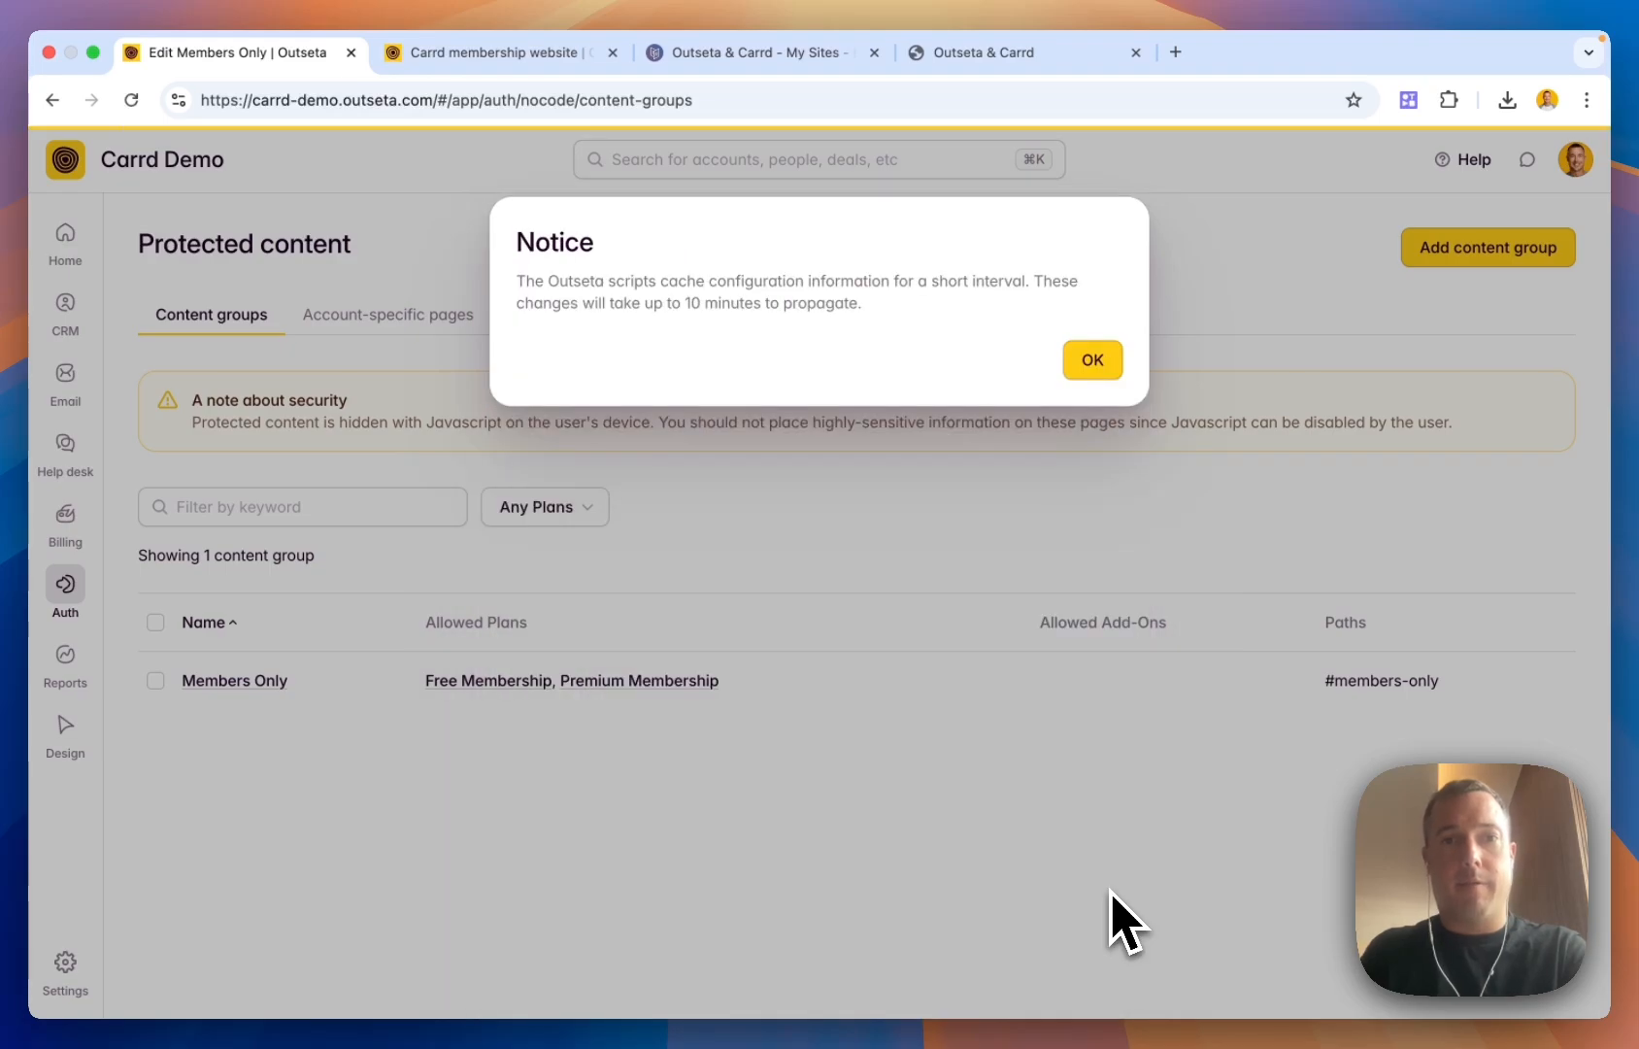
click(1116, 369)
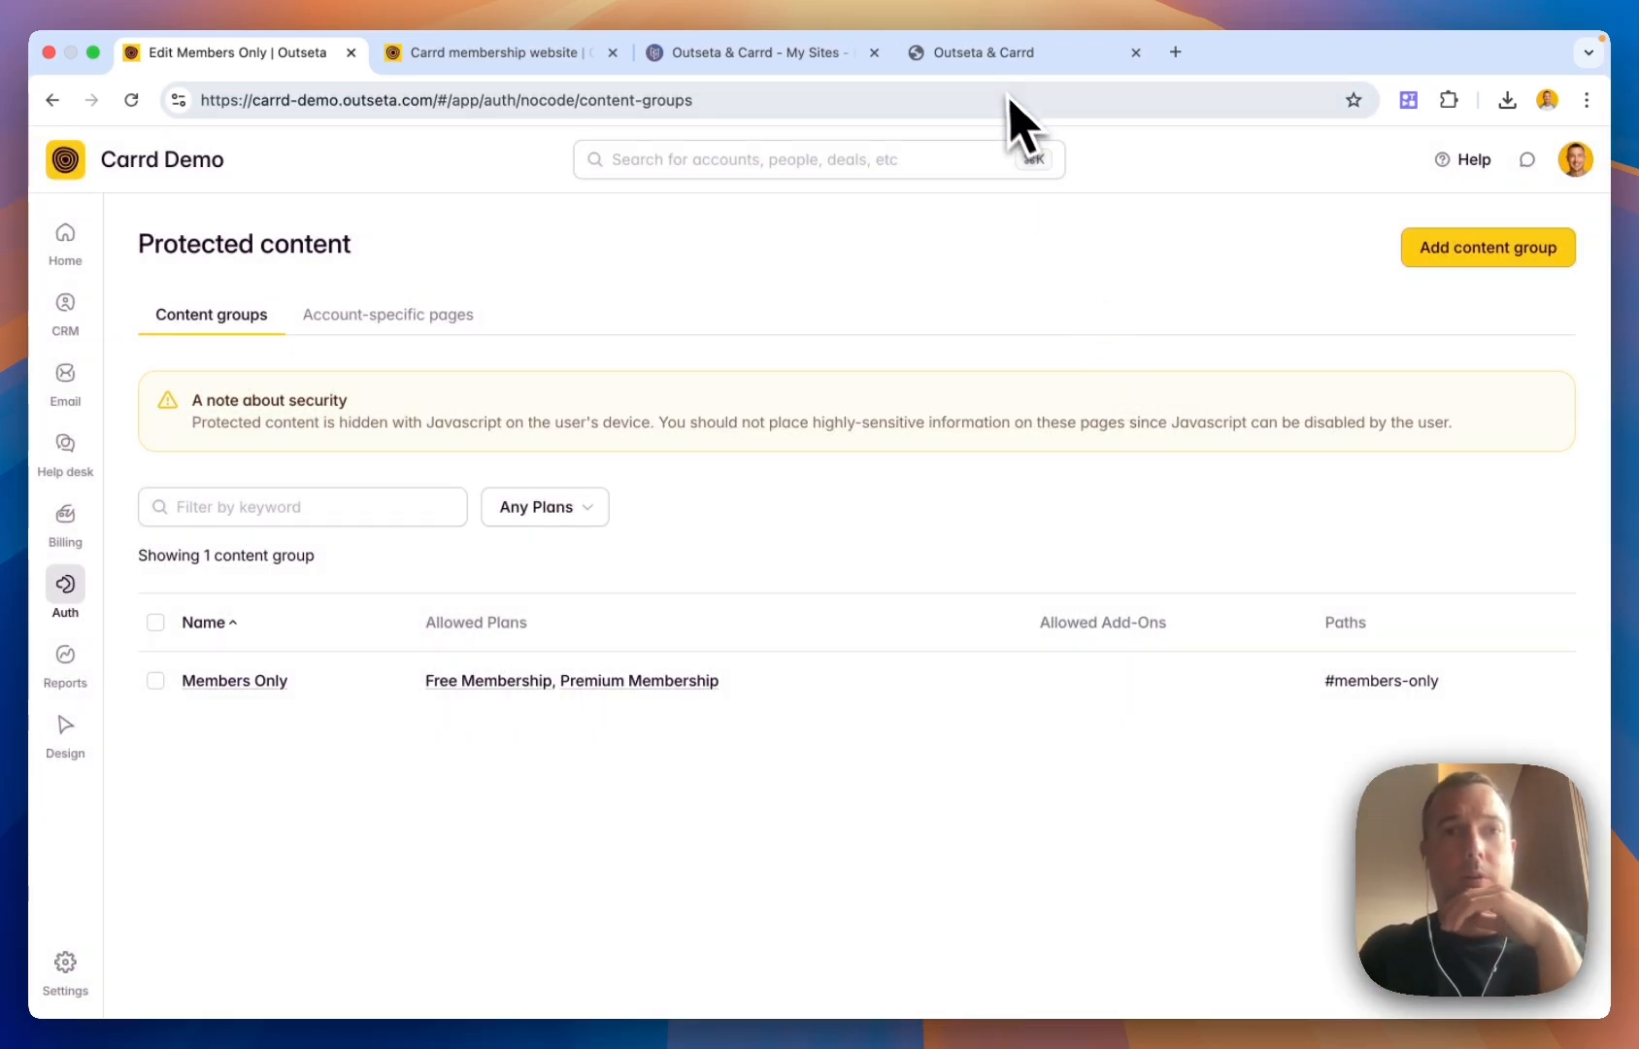
On the live Carrd site, open and close the Login popup
click(975, 56)
scroll(947, 562, down, 5)
scroll(946, 563, up, 5)
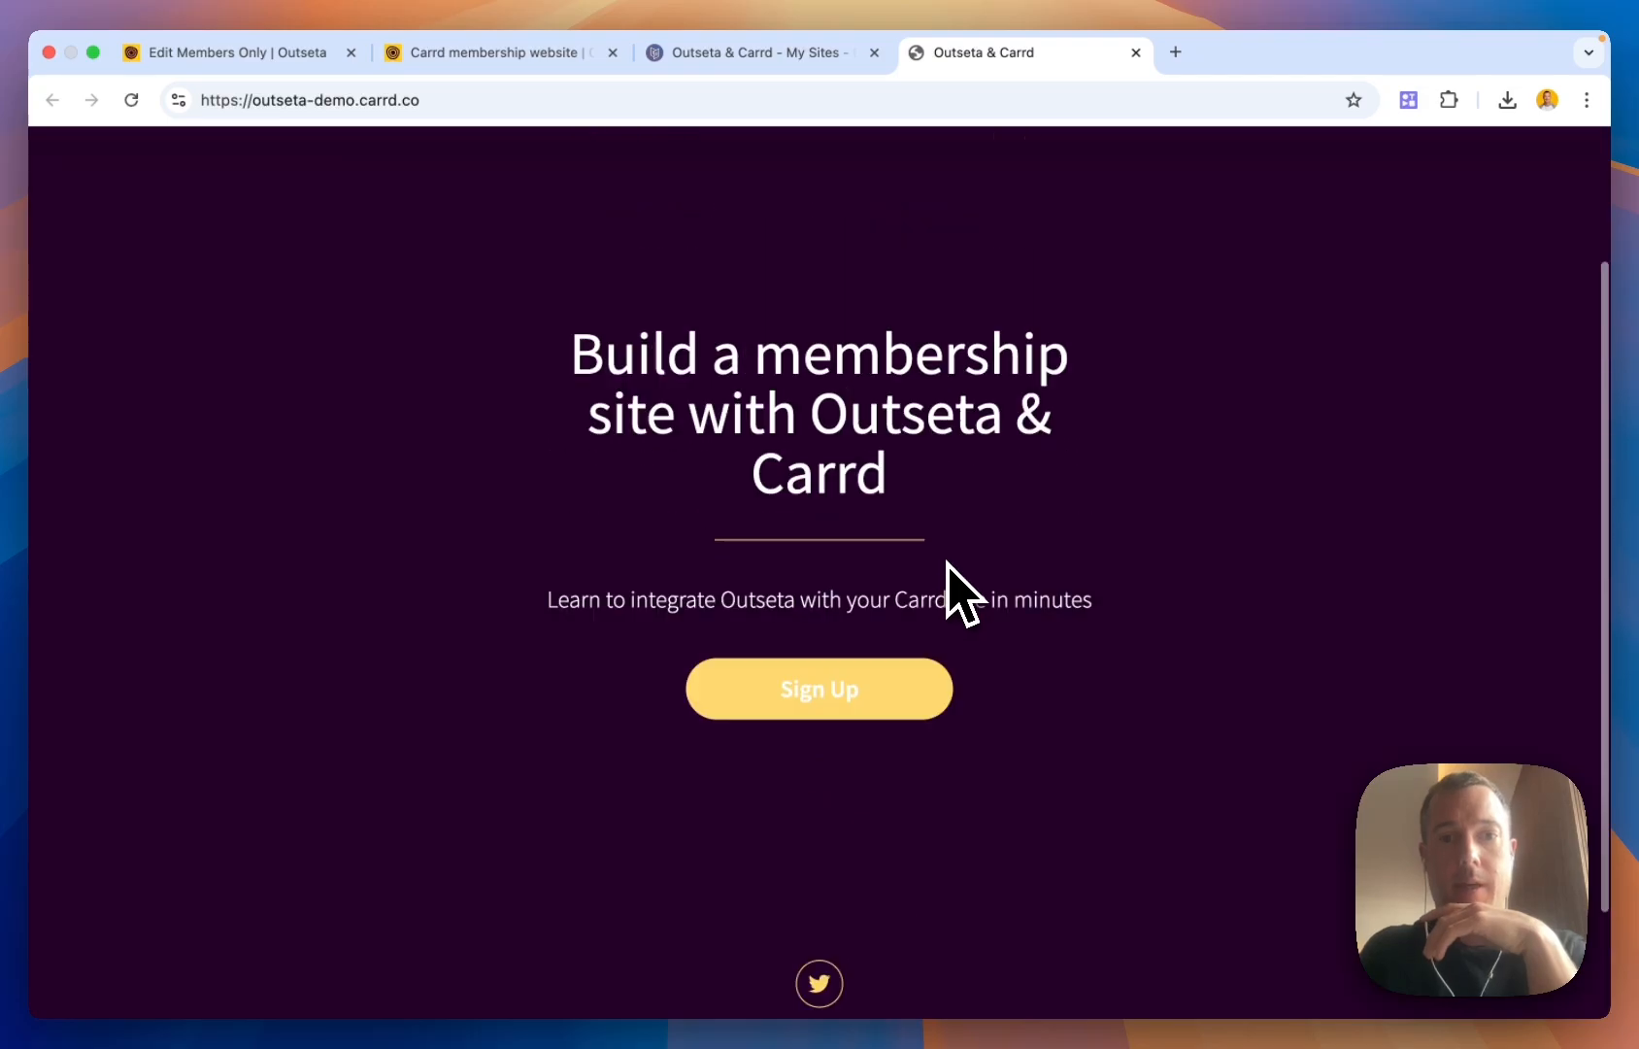
click(837, 229)
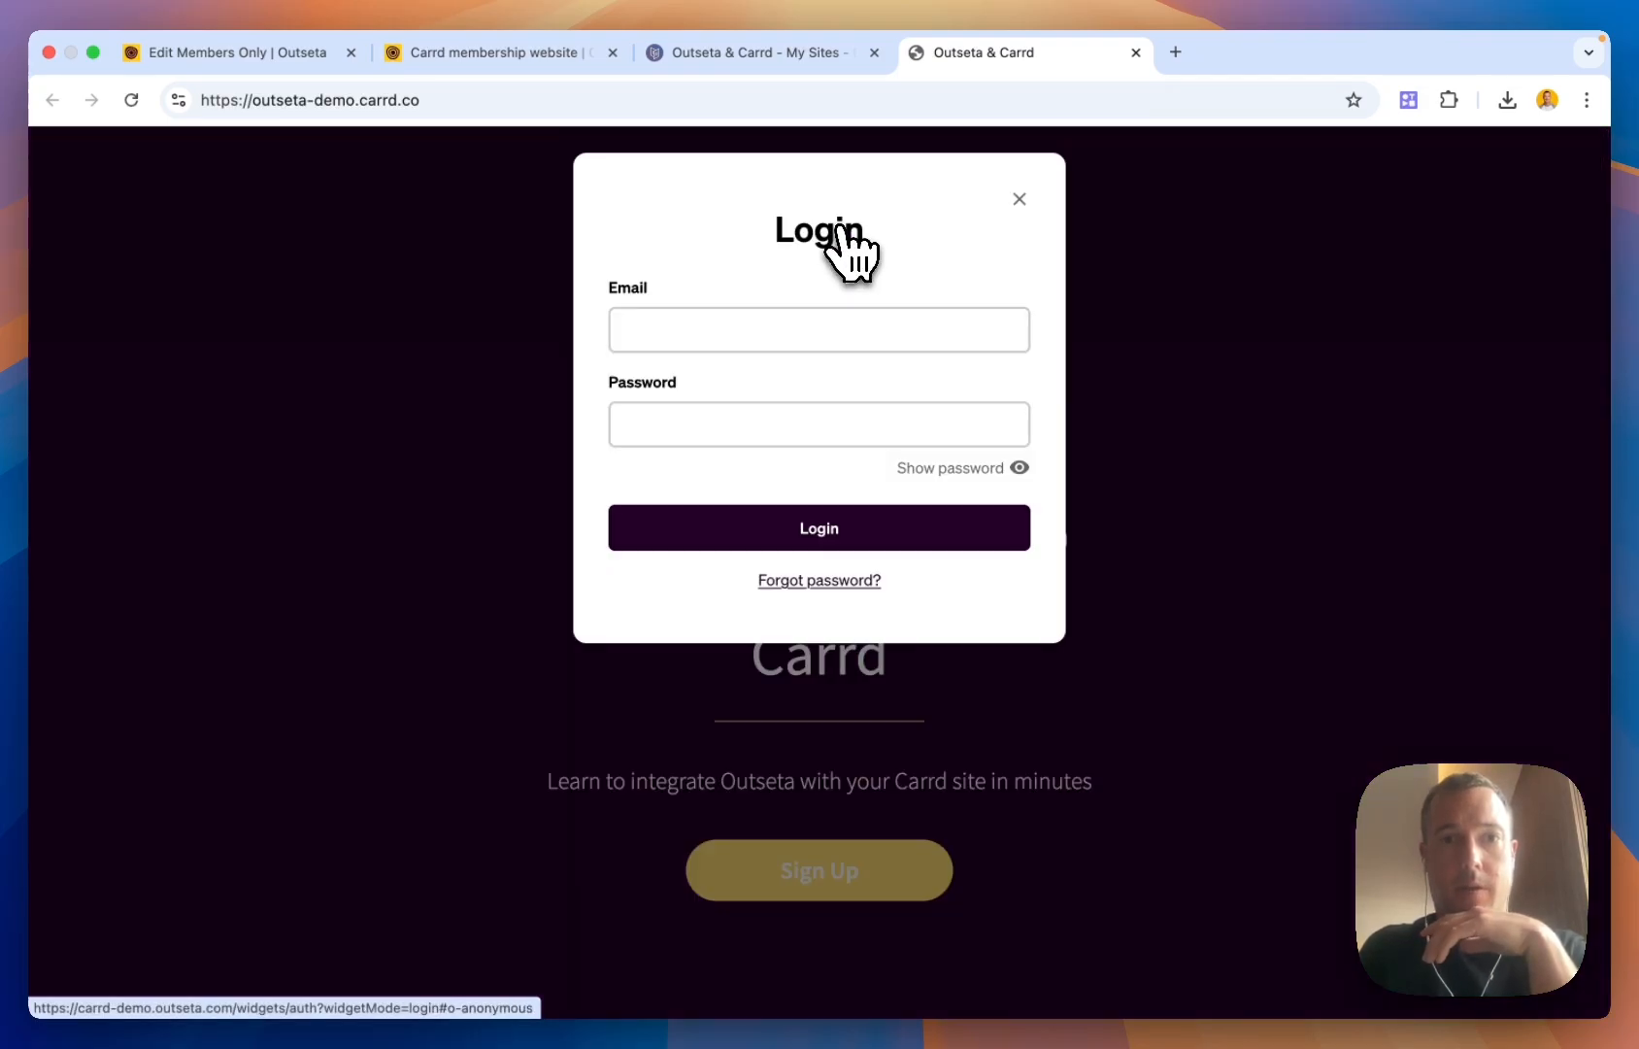
click(1018, 199)
Open and close the Sign Up plan selection popup, then return to the Outseta guide
scroll(1058, 408, down, 3)
click(851, 549)
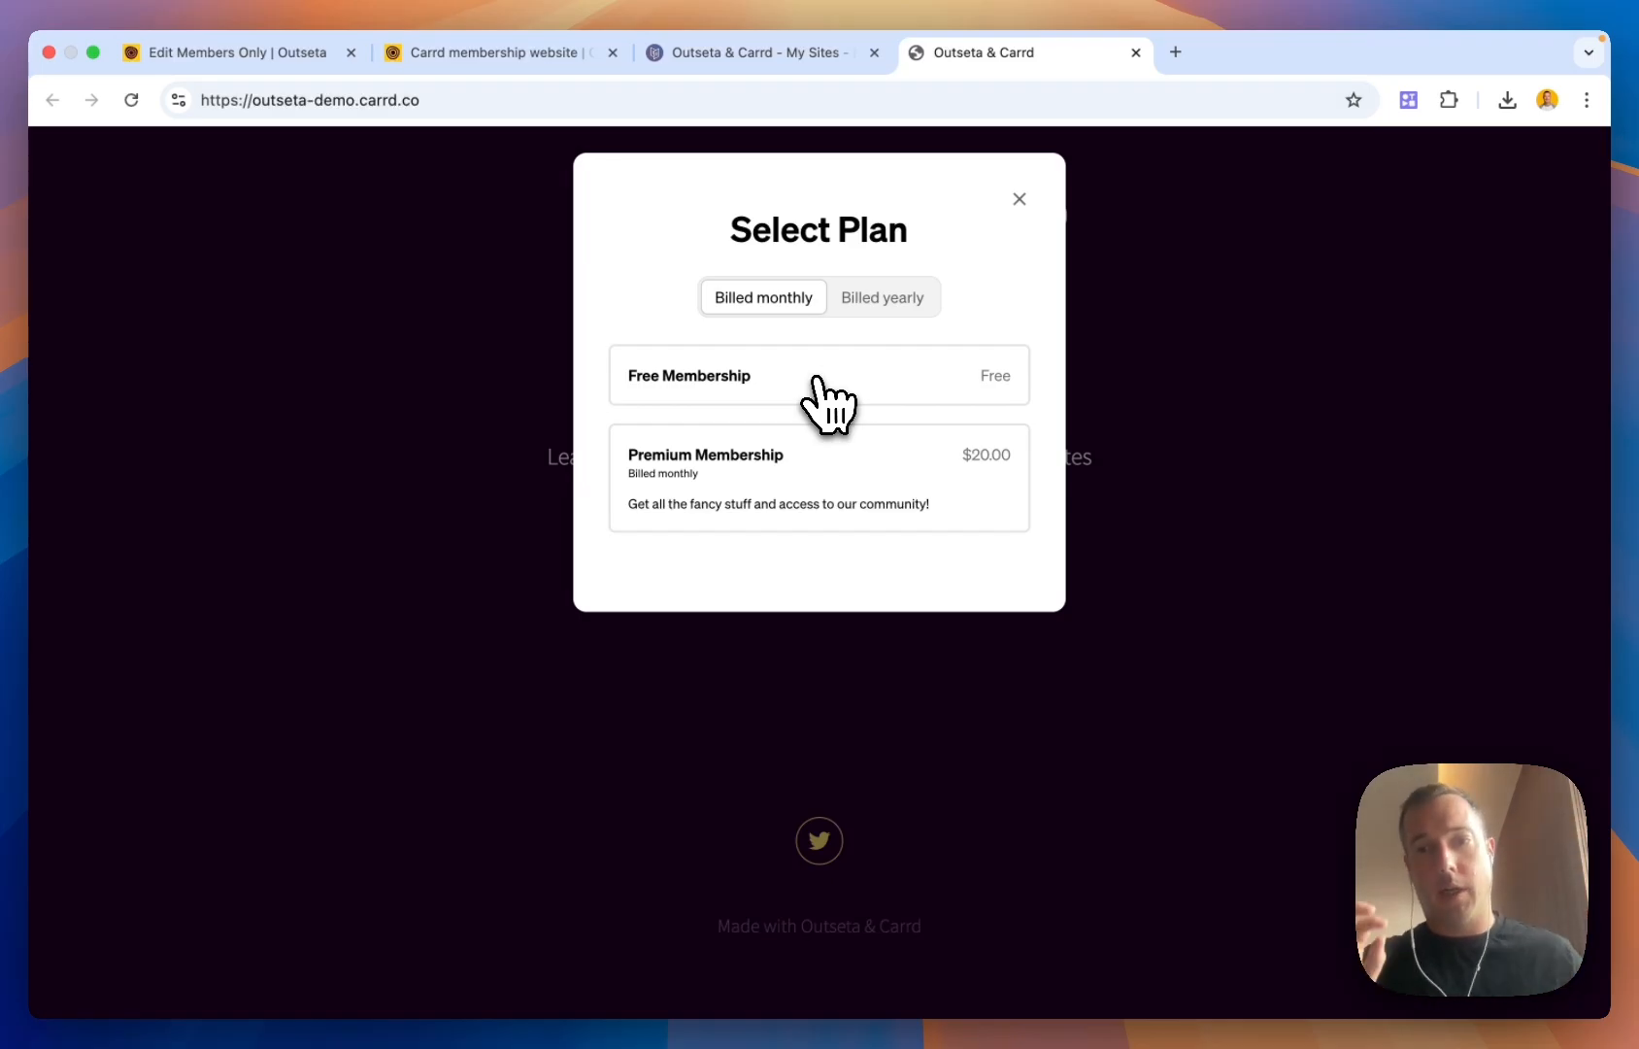
click(1019, 200)
click(501, 60)
On the live site, pick Premium Membership under Sign Up to see the $20.00 monthly sign-up form, then close it
scroll(623, 677, down, 8)
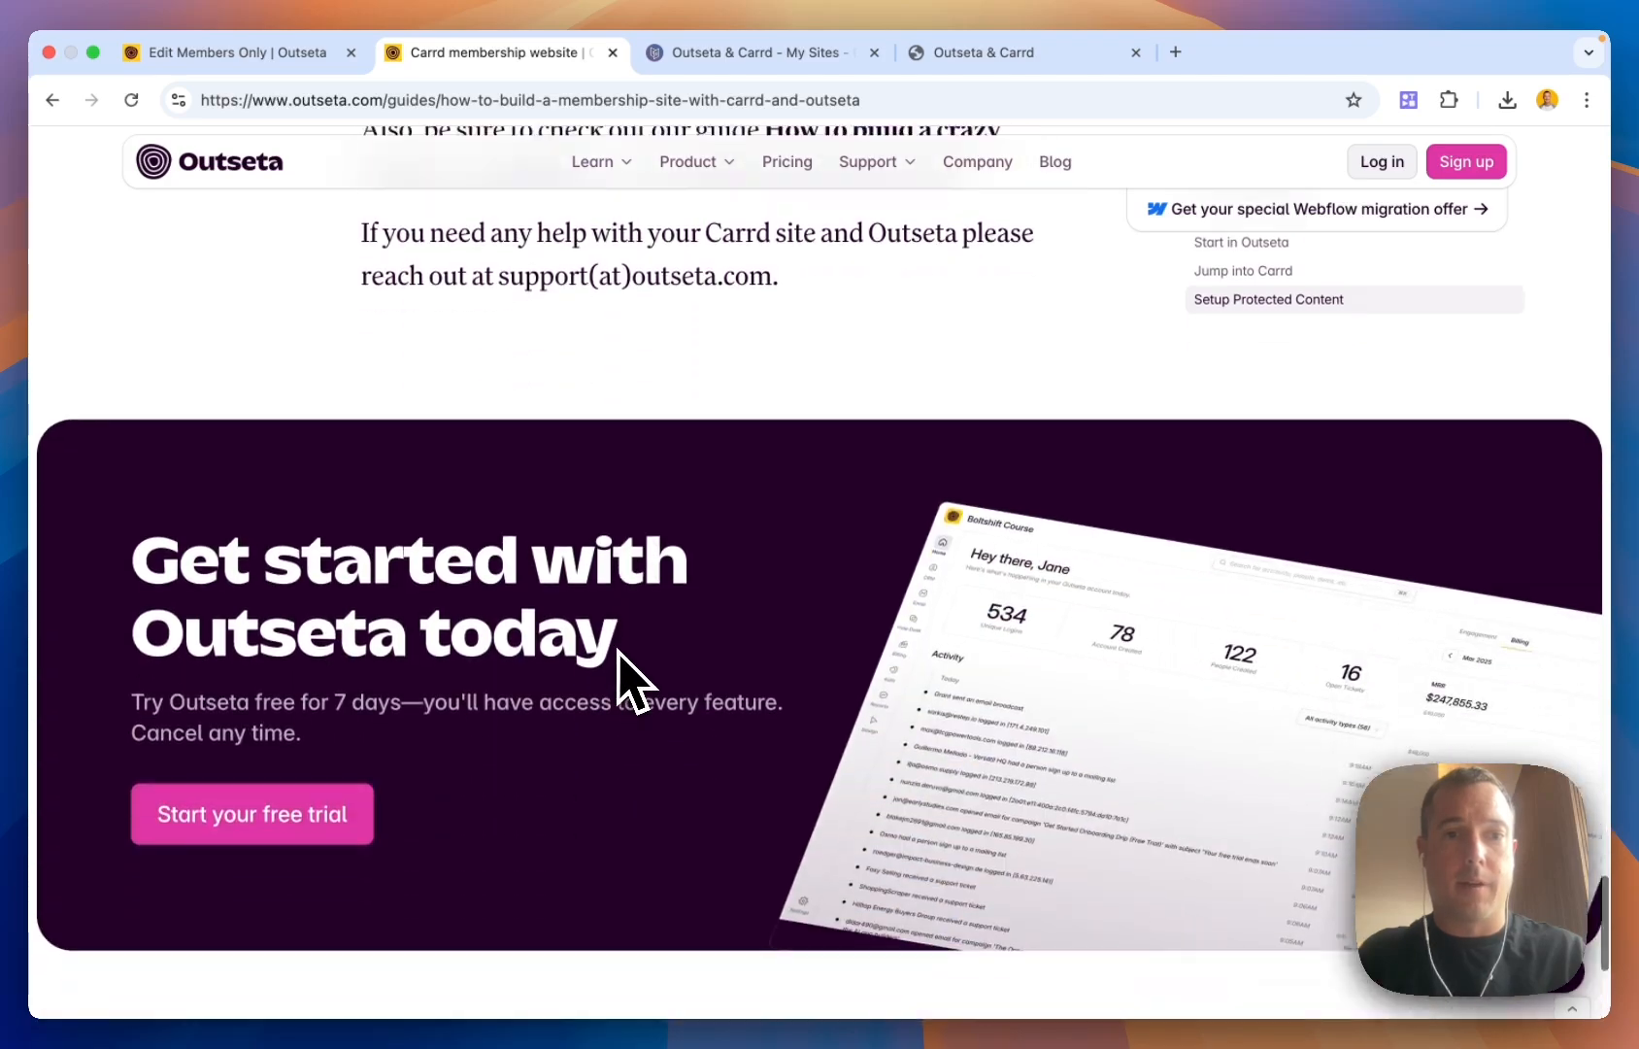
scroll(623, 677, up, 3)
scroll(619, 670, down, 2)
scroll(629, 677, up, 15)
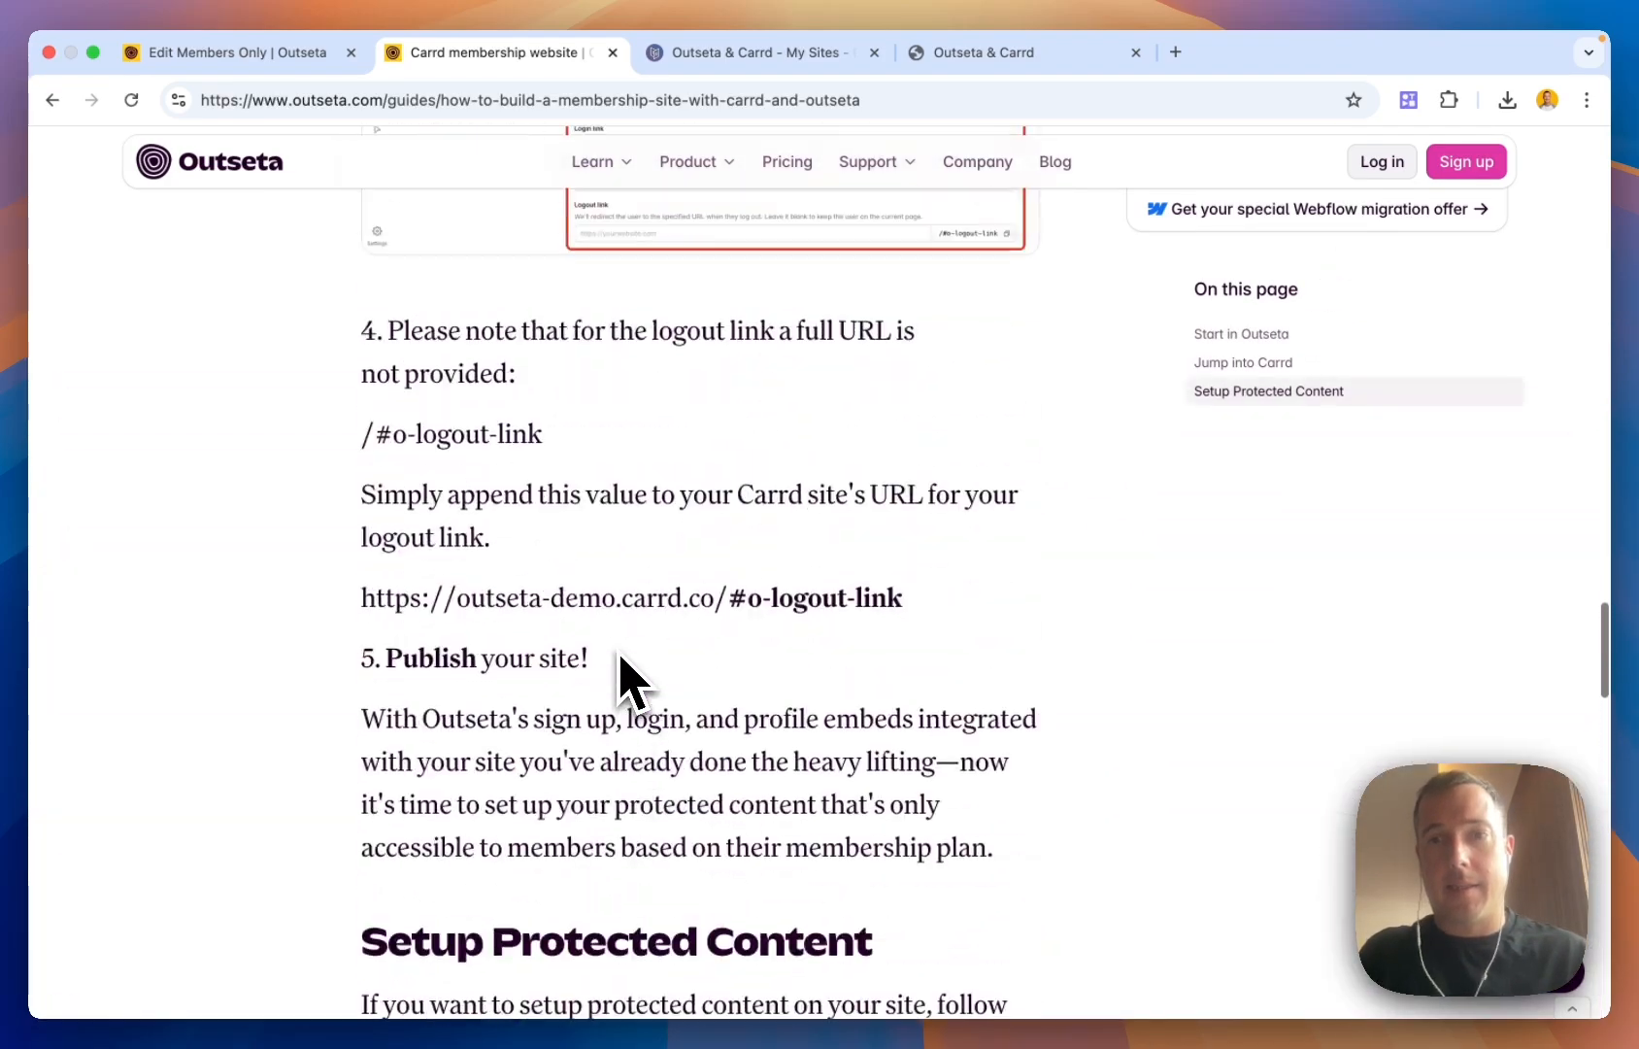
scroll(813, 512, up, 15)
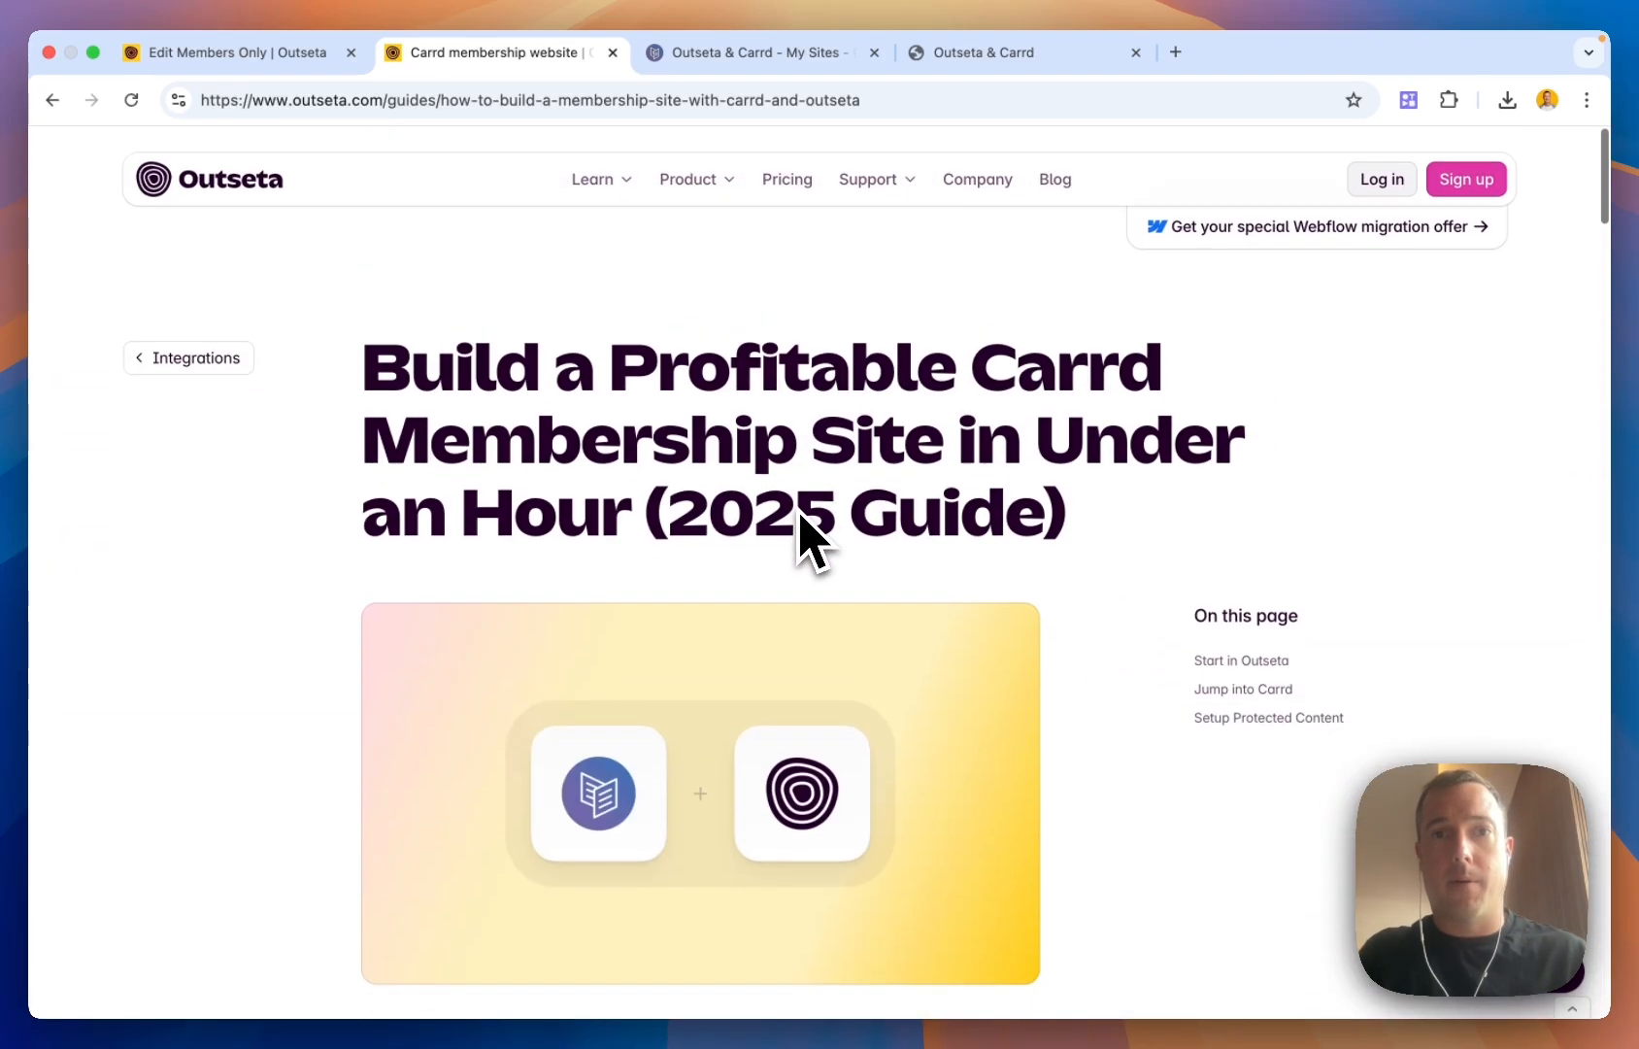
click(1027, 50)
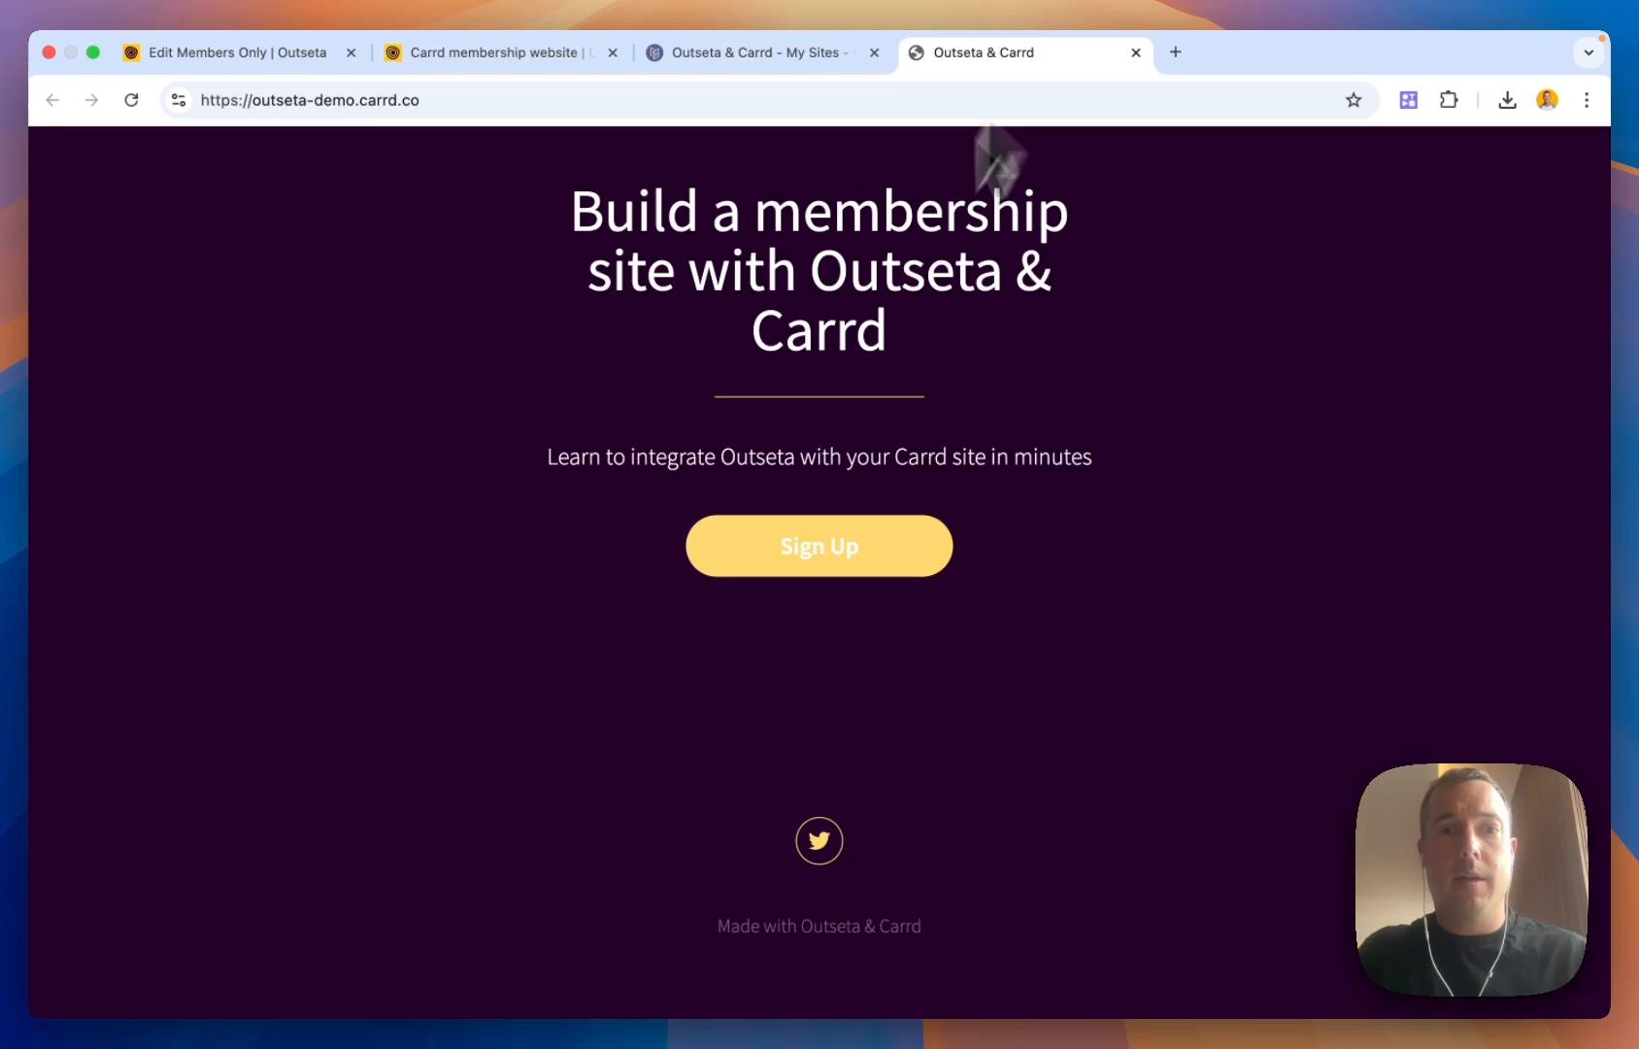
click(841, 548)
click(828, 497)
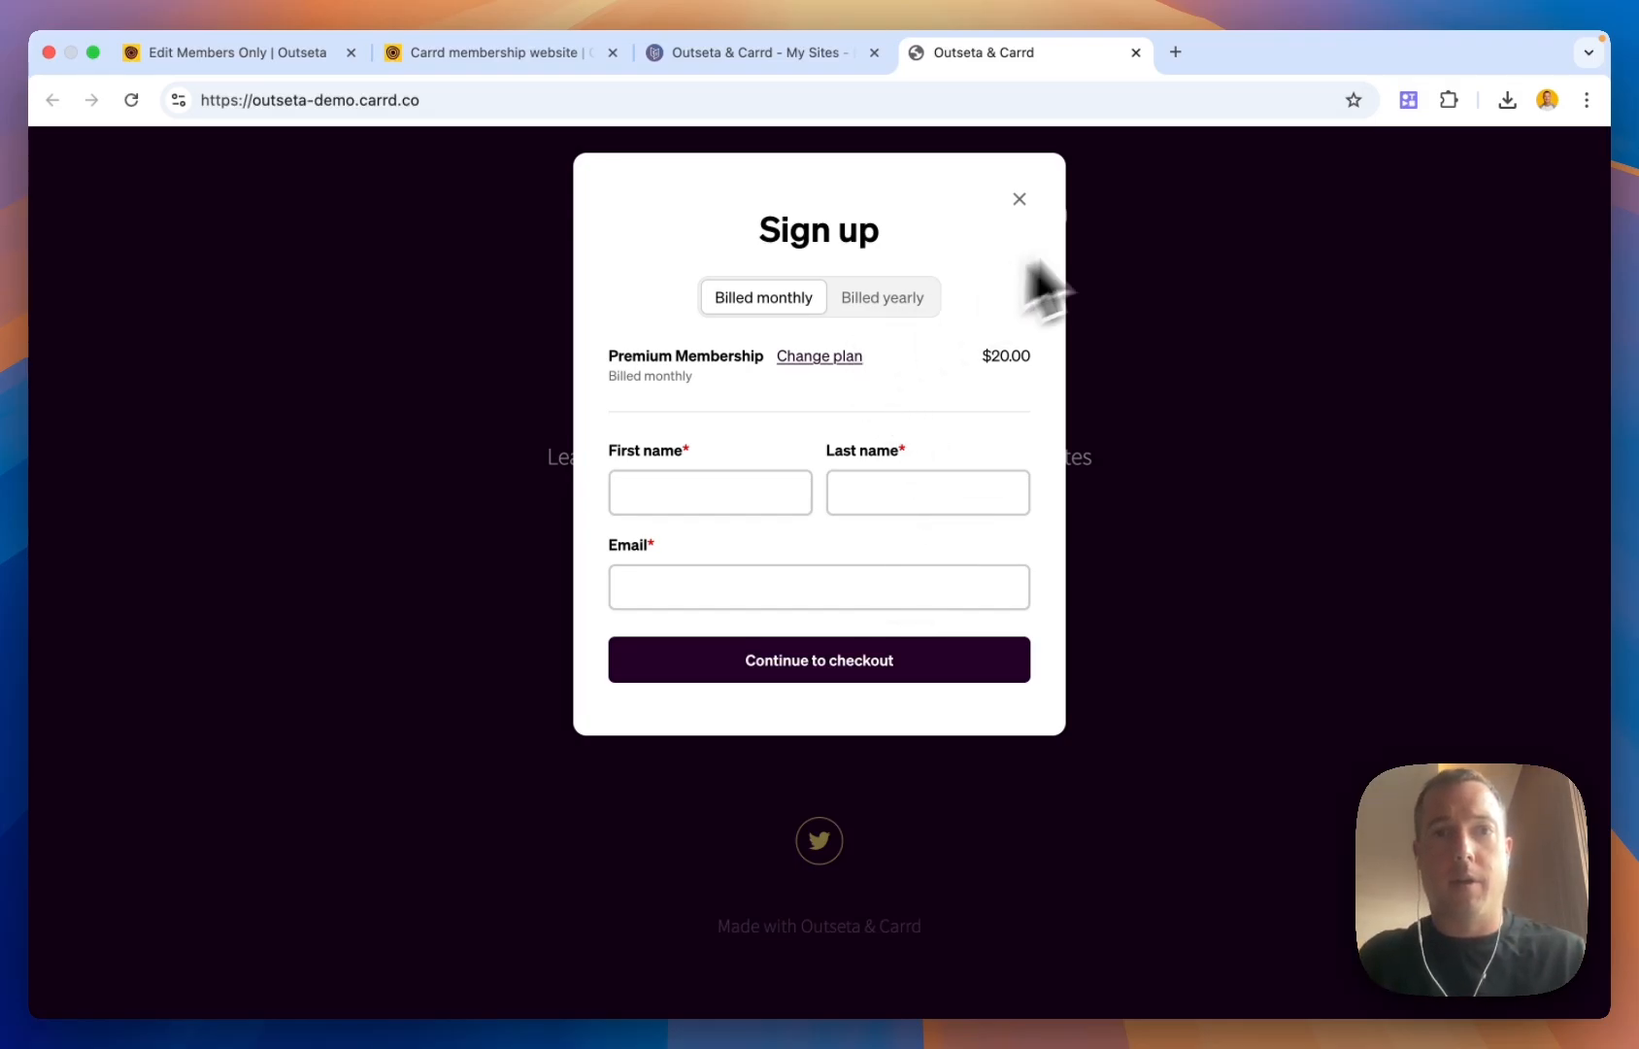
click(1041, 197)
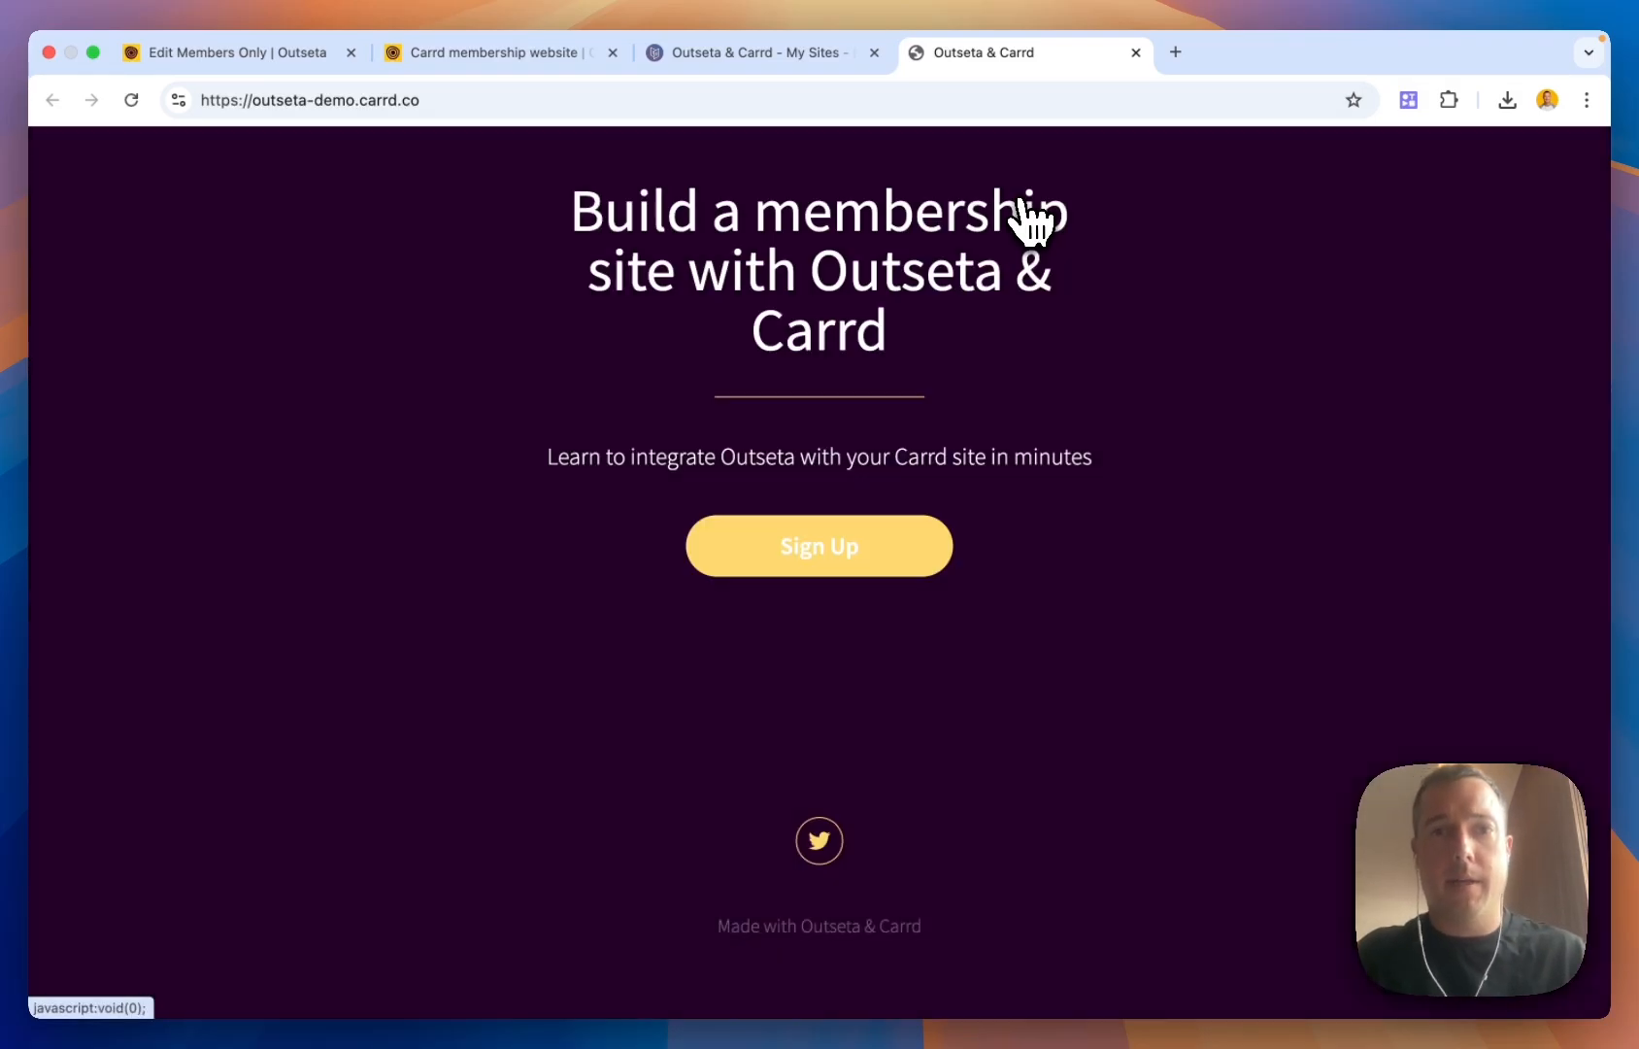
scroll(1025, 476, up, 3)
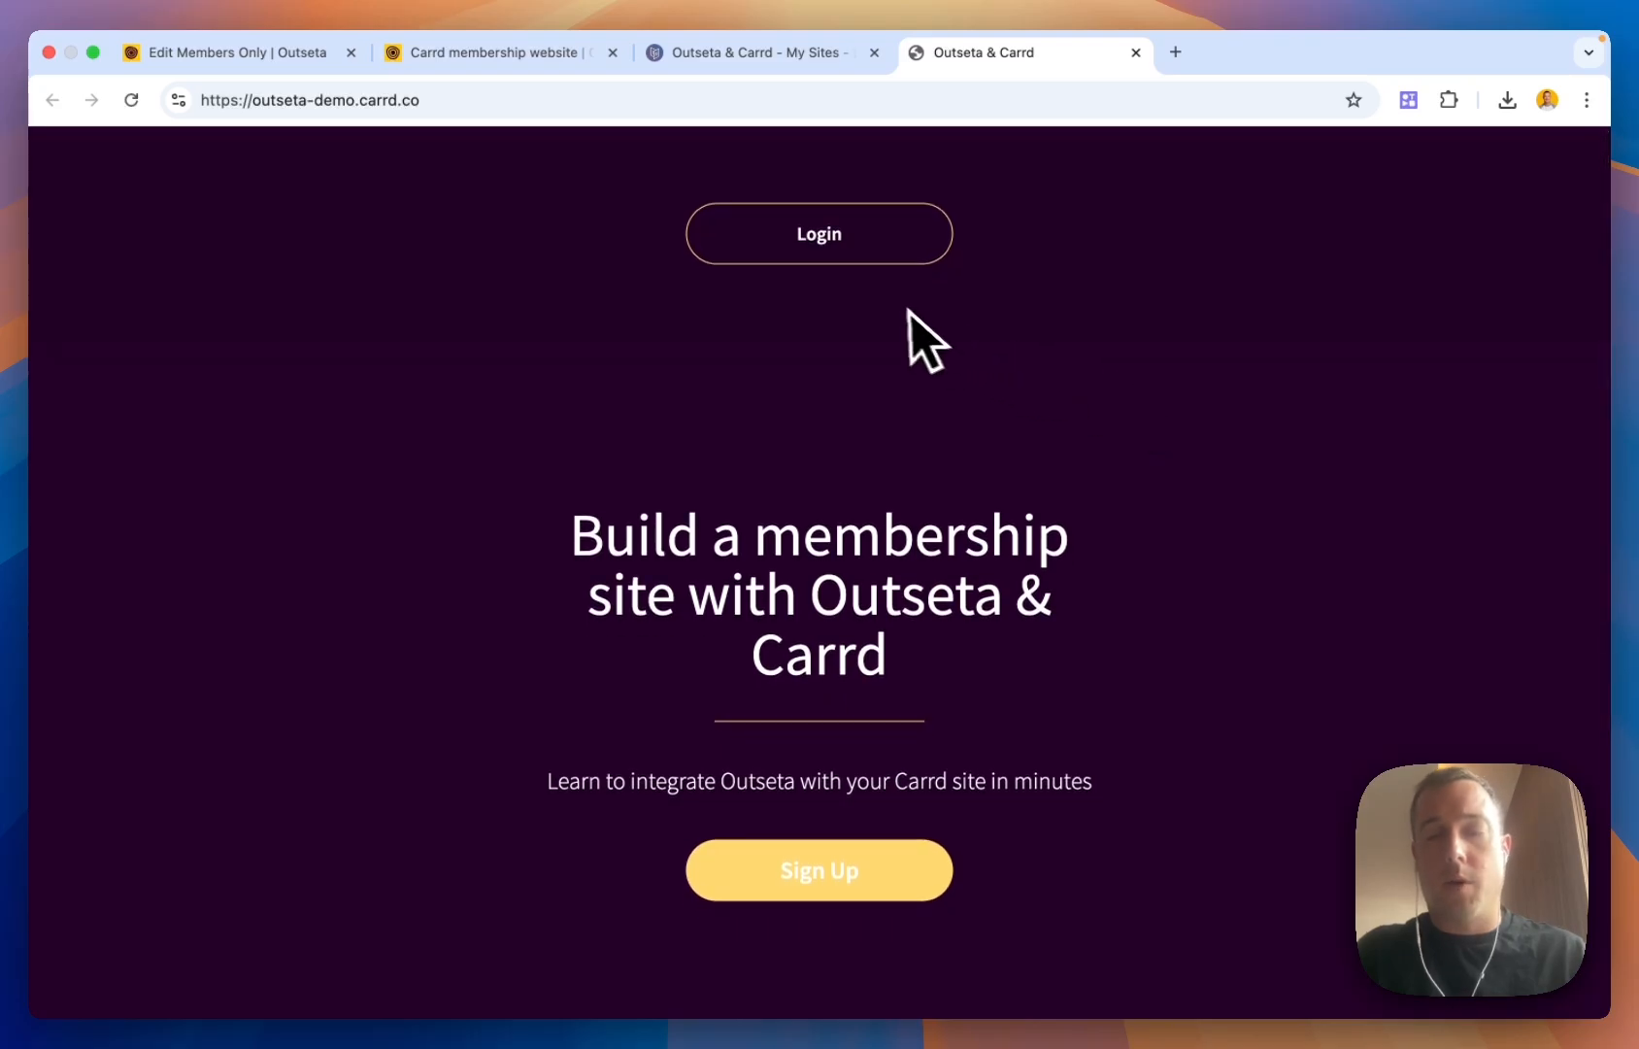
Log into the live site with the member's e-mail and password, declining the browser's password prompts
click(833, 247)
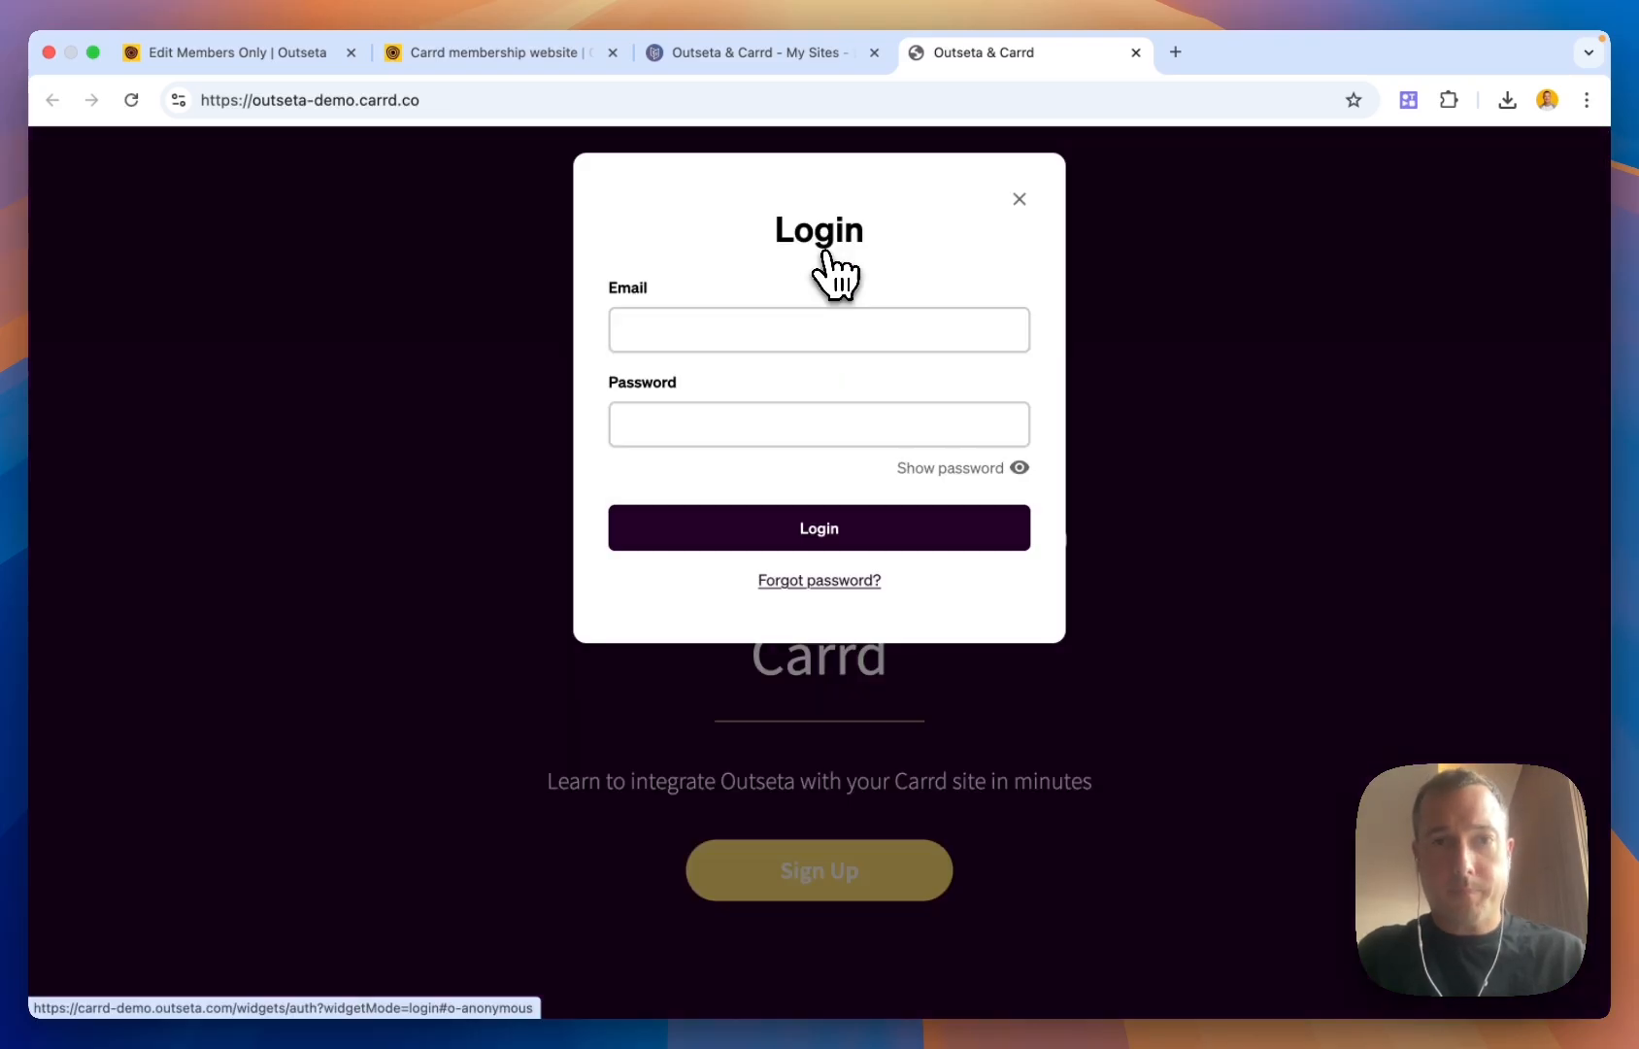
click(737, 322)
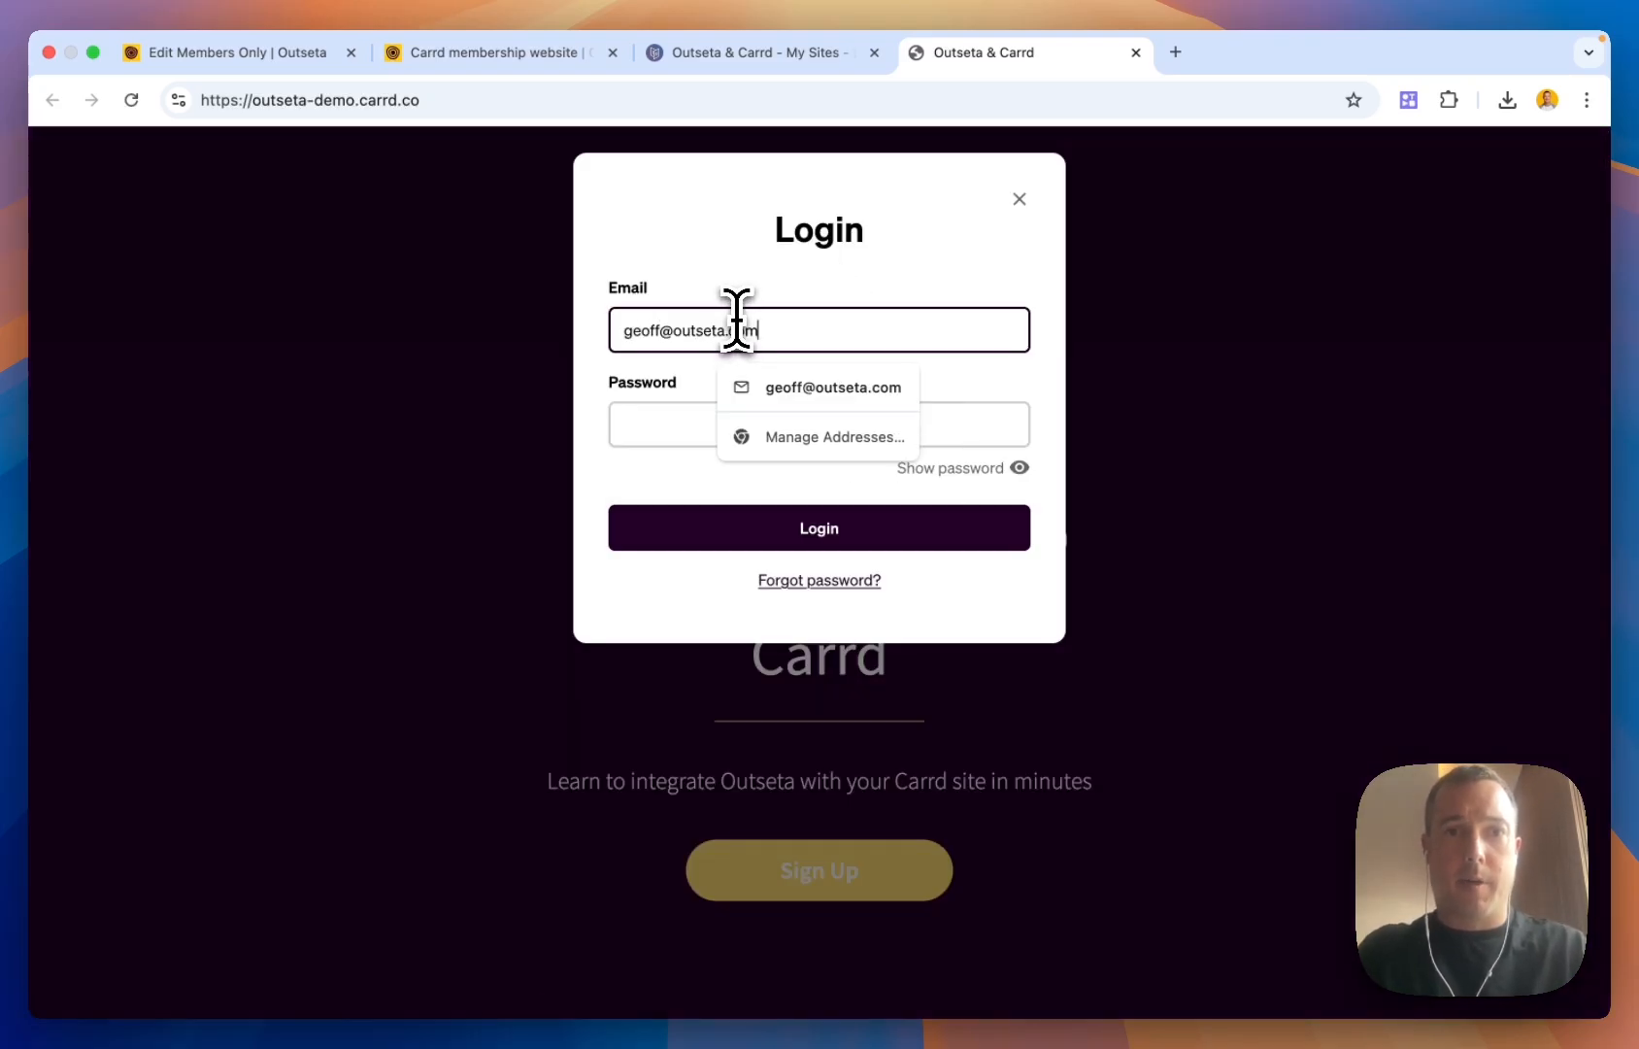
click(971, 424)
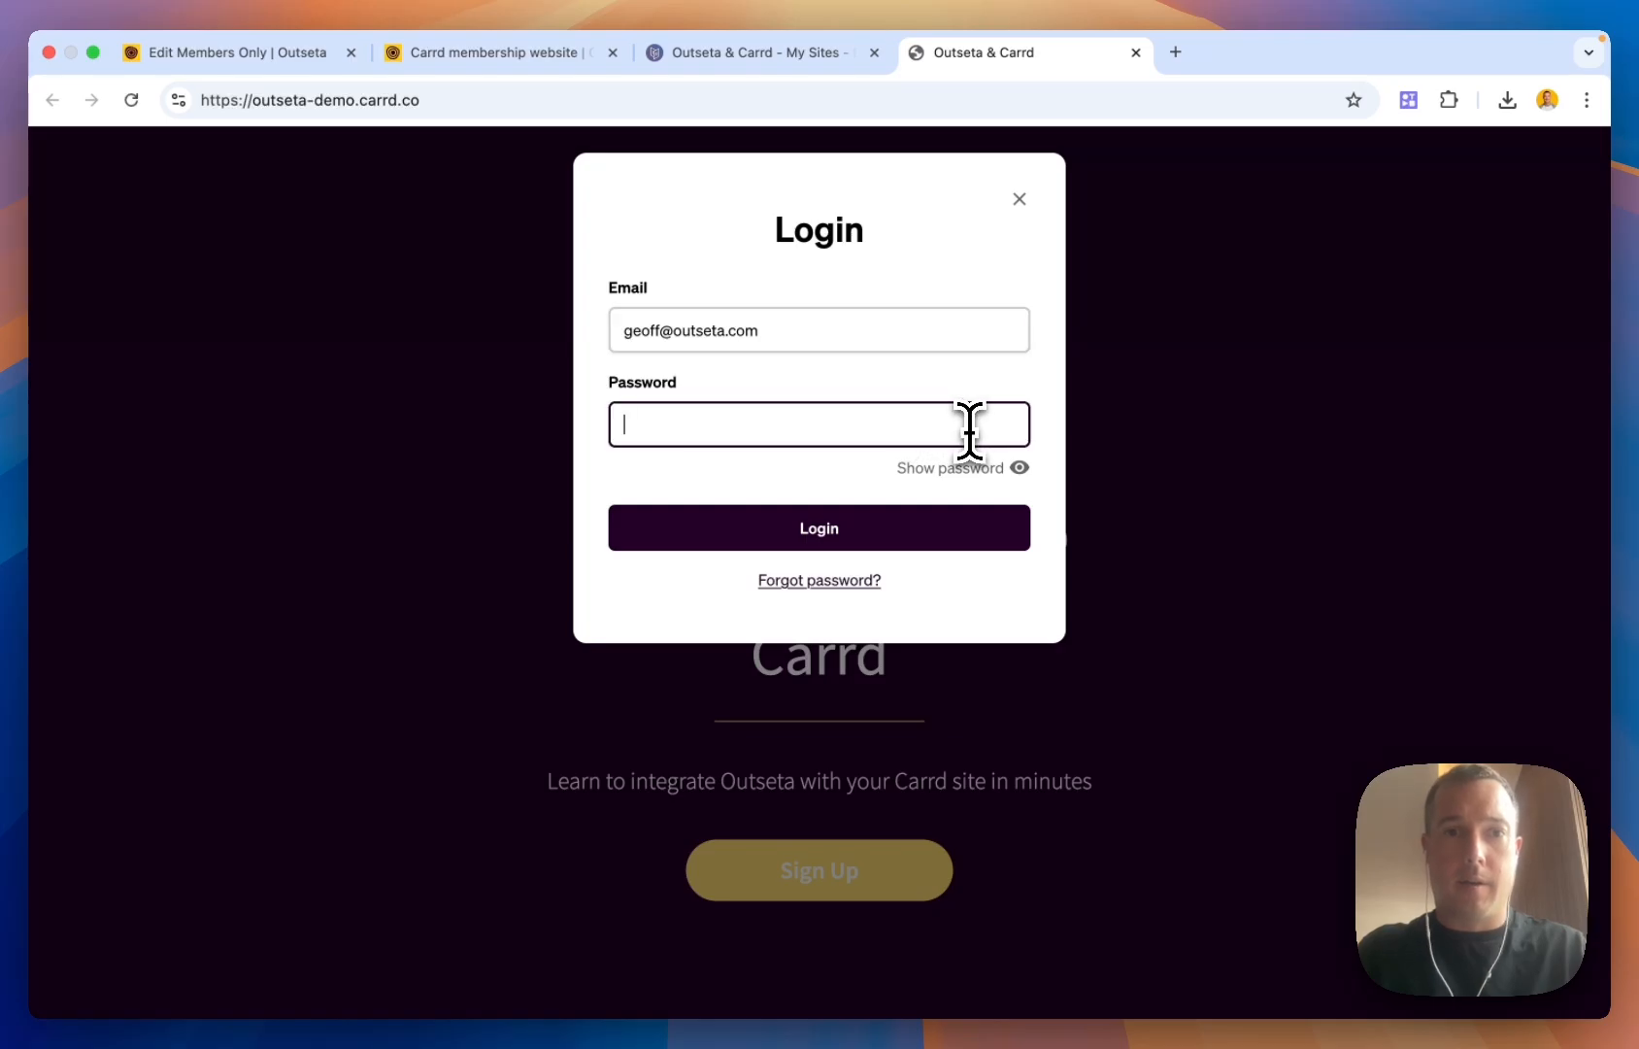
text(p)
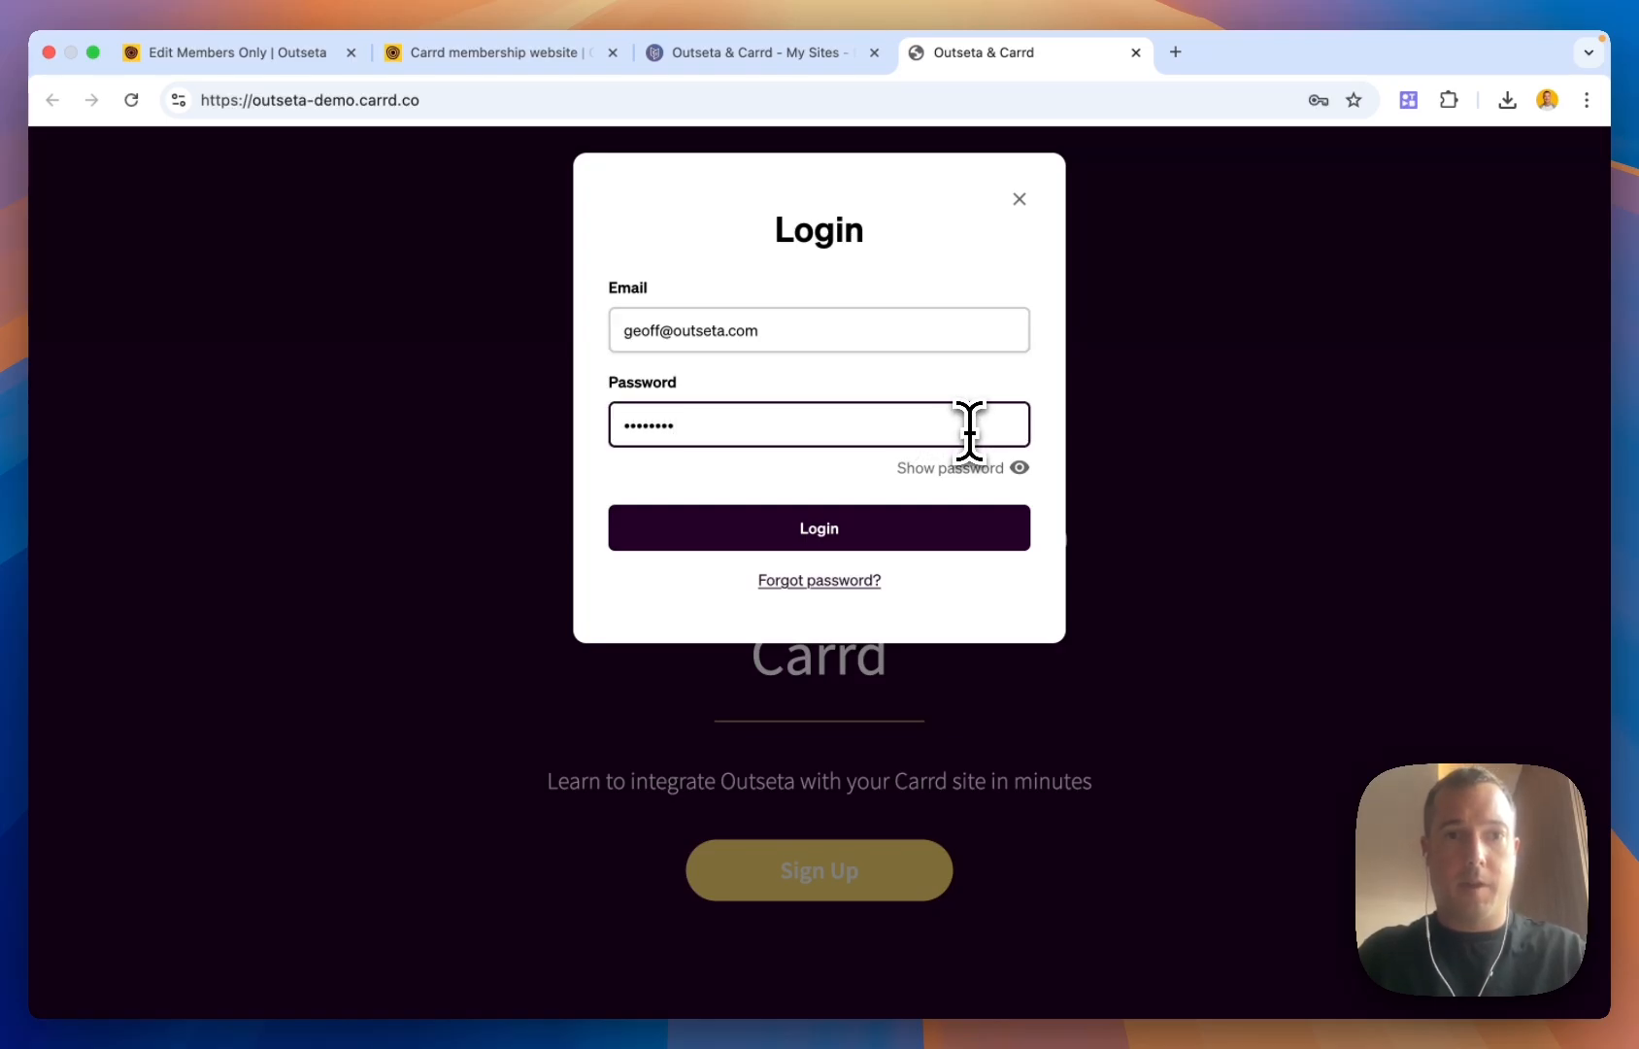
key(Return)
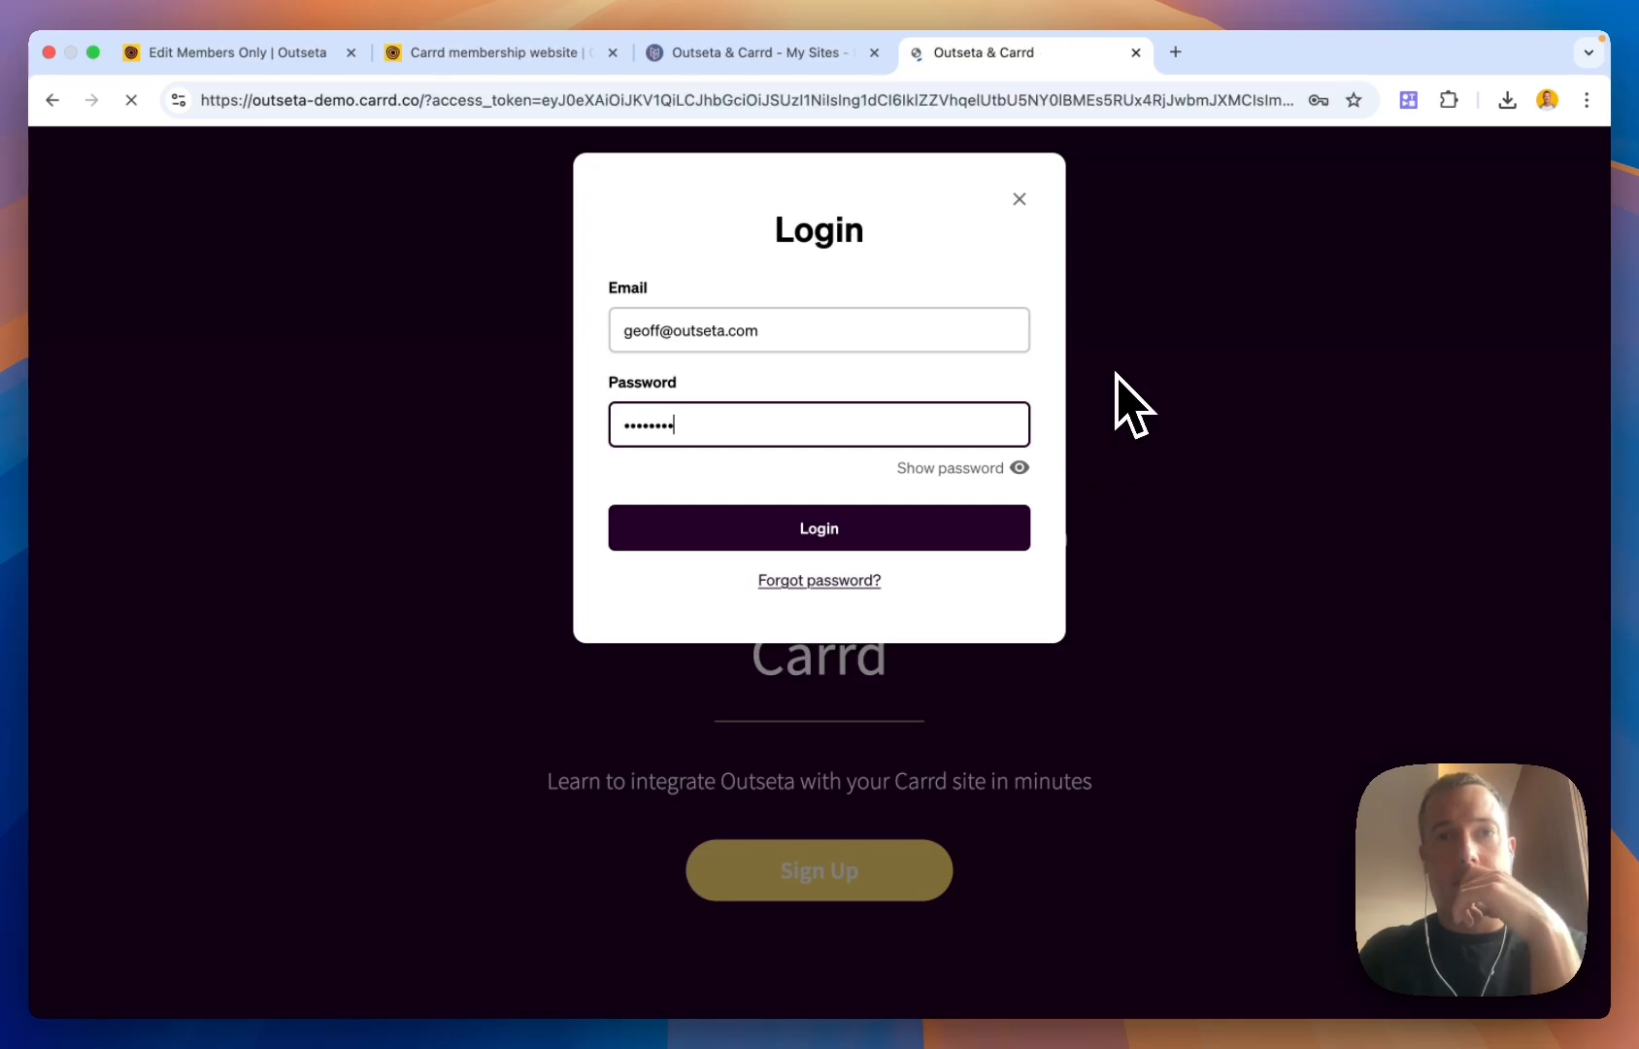
click(852, 434)
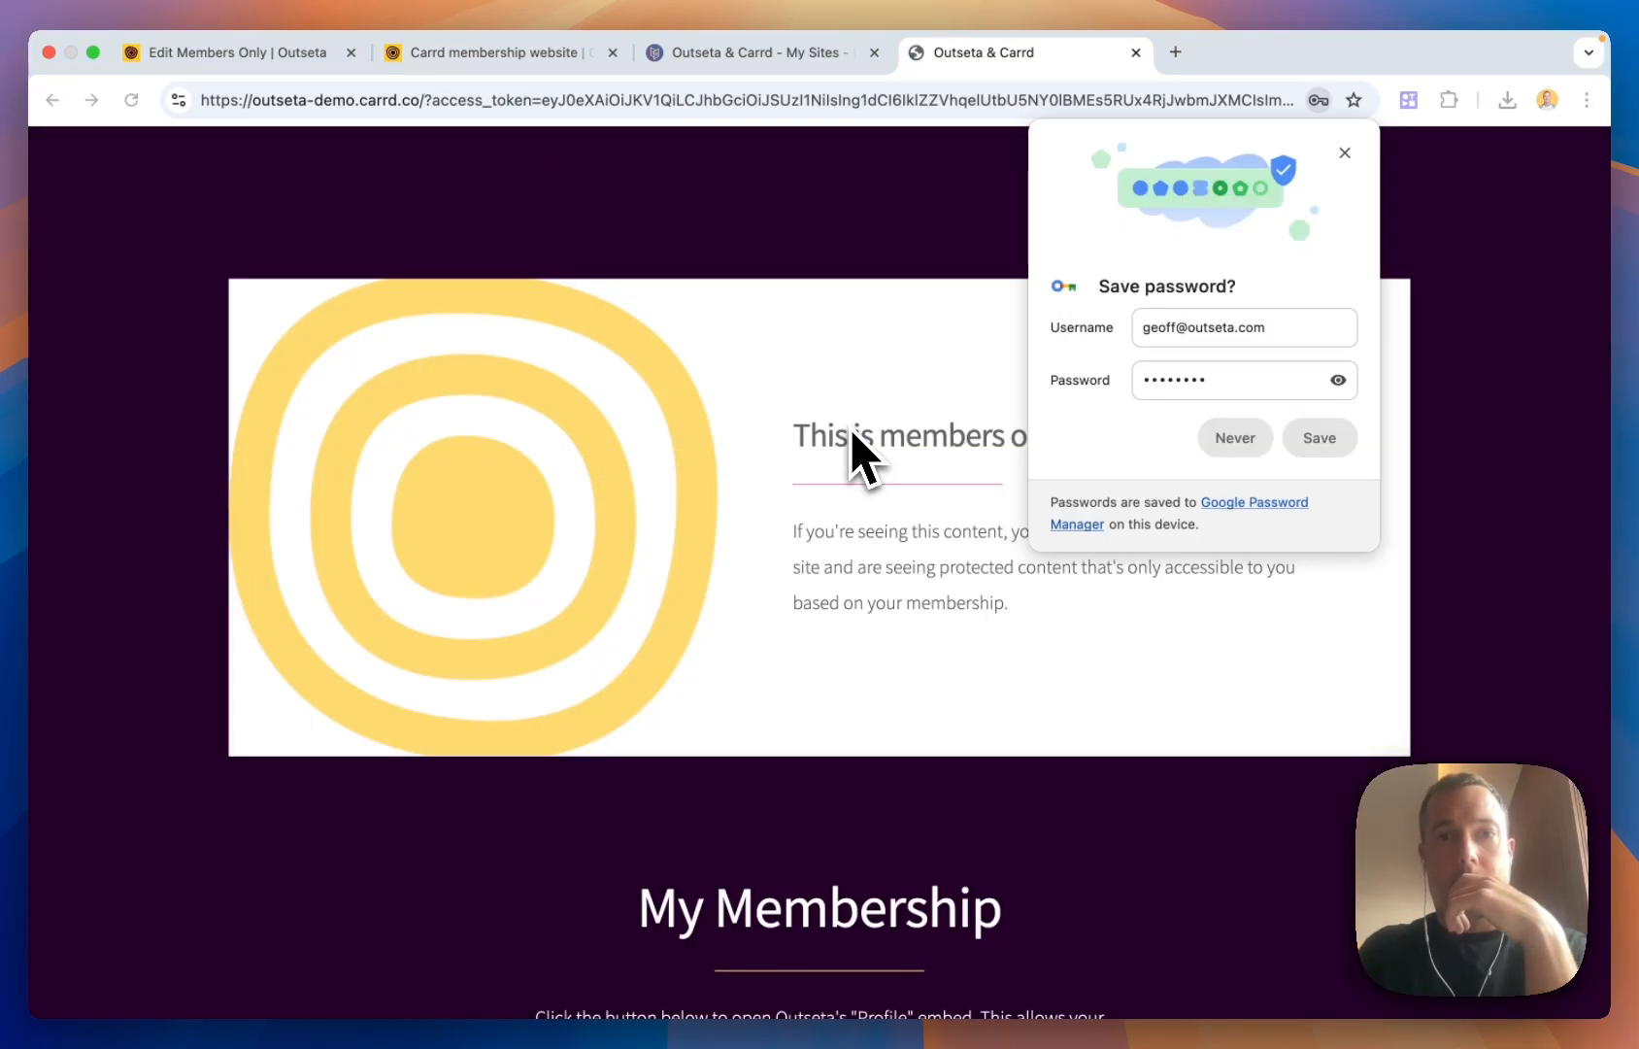
click(1236, 437)
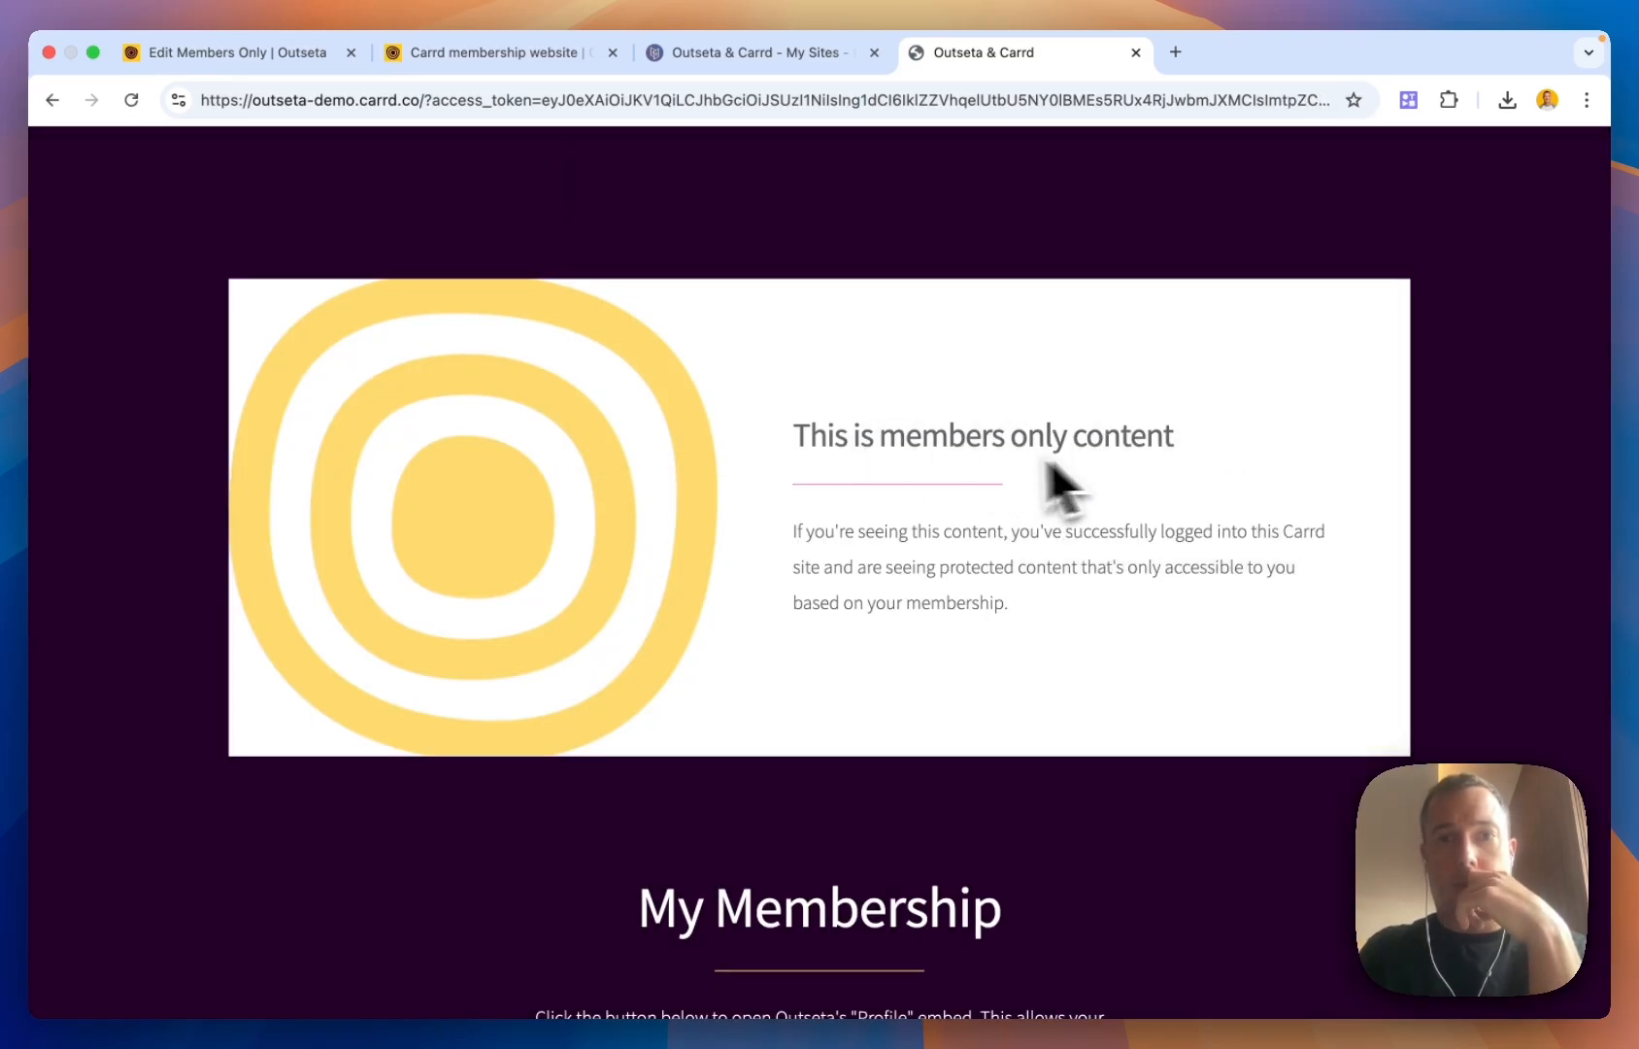